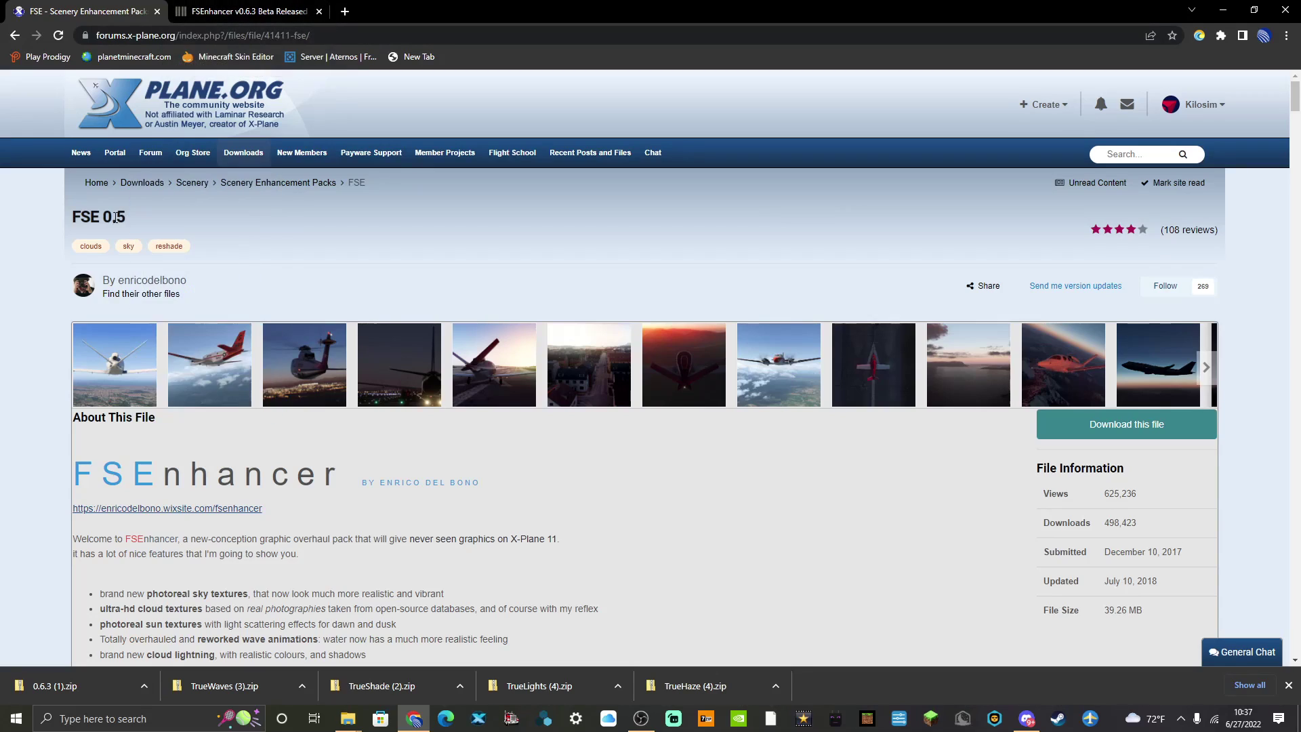
Check the FSEnhancer v0.6.3 article's Google Drive link, then return to the FSE 0.5 page without the downloads bar.
left_click(190, 6)
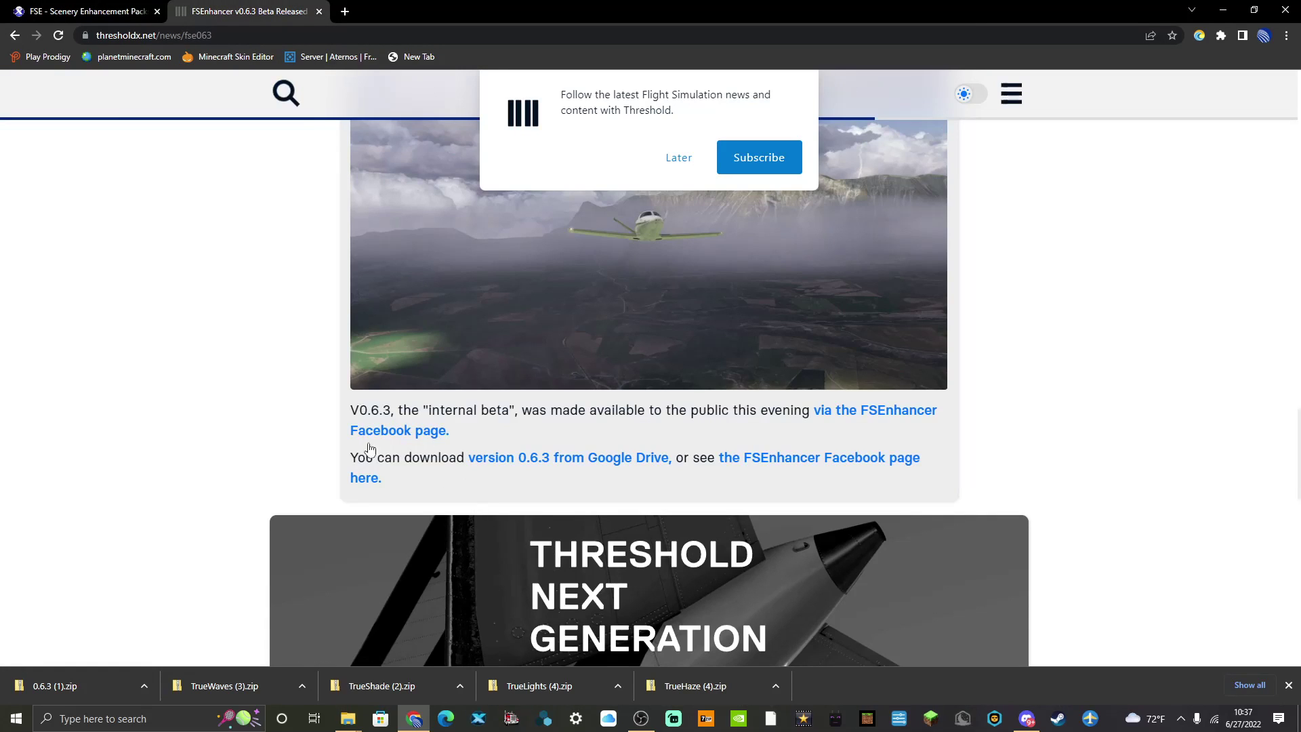
scroll(377, 464, "up", 5)
scroll(386, 479, "down", 3)
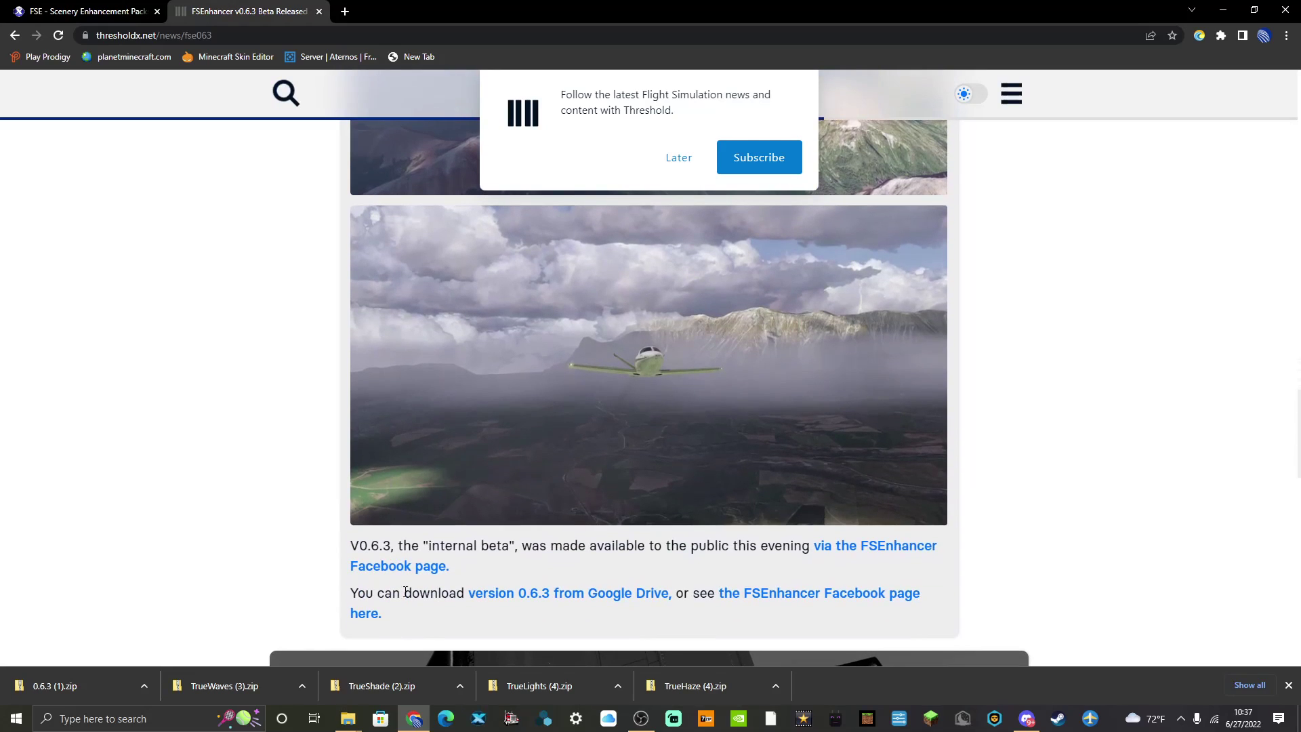
left_click(117, 15)
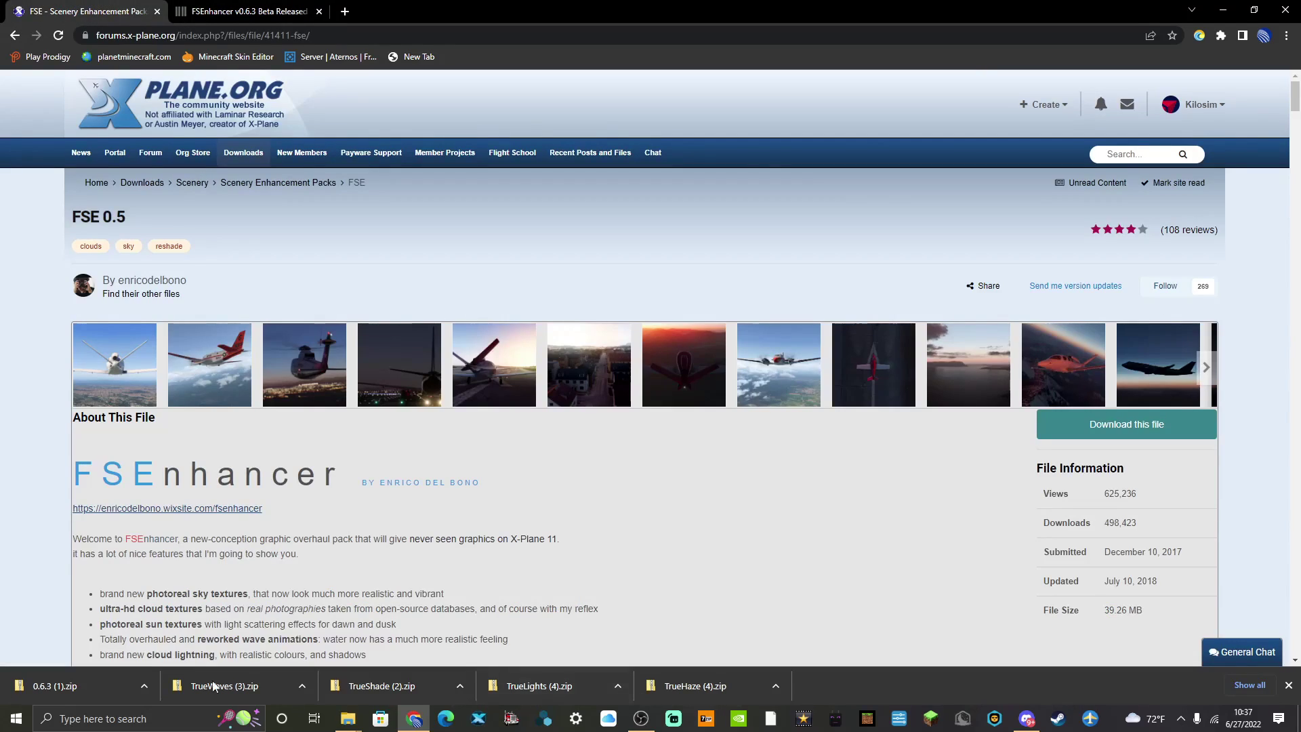
left_click(1289, 685)
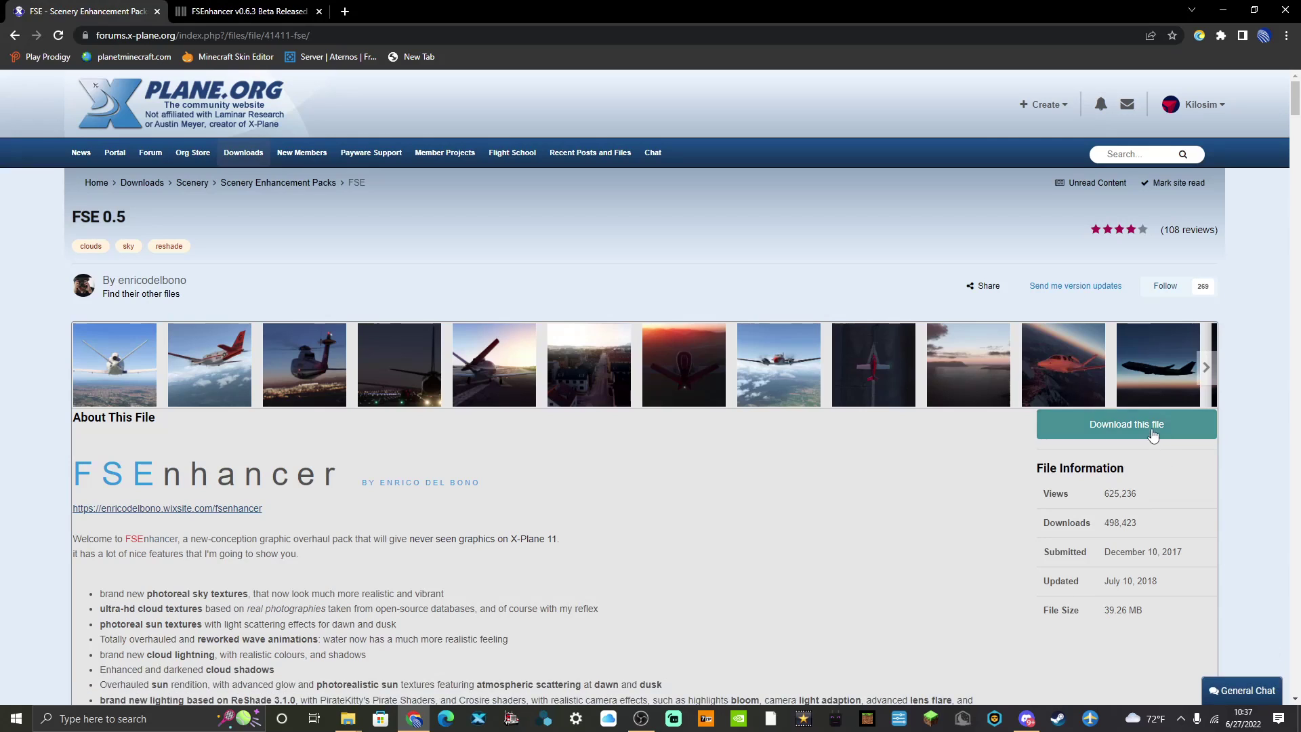
Download the TrueWaves, TrueShade, TrueLights and TrueHaze zips from the FSE 0.5 file page.
left_click(1126, 424)
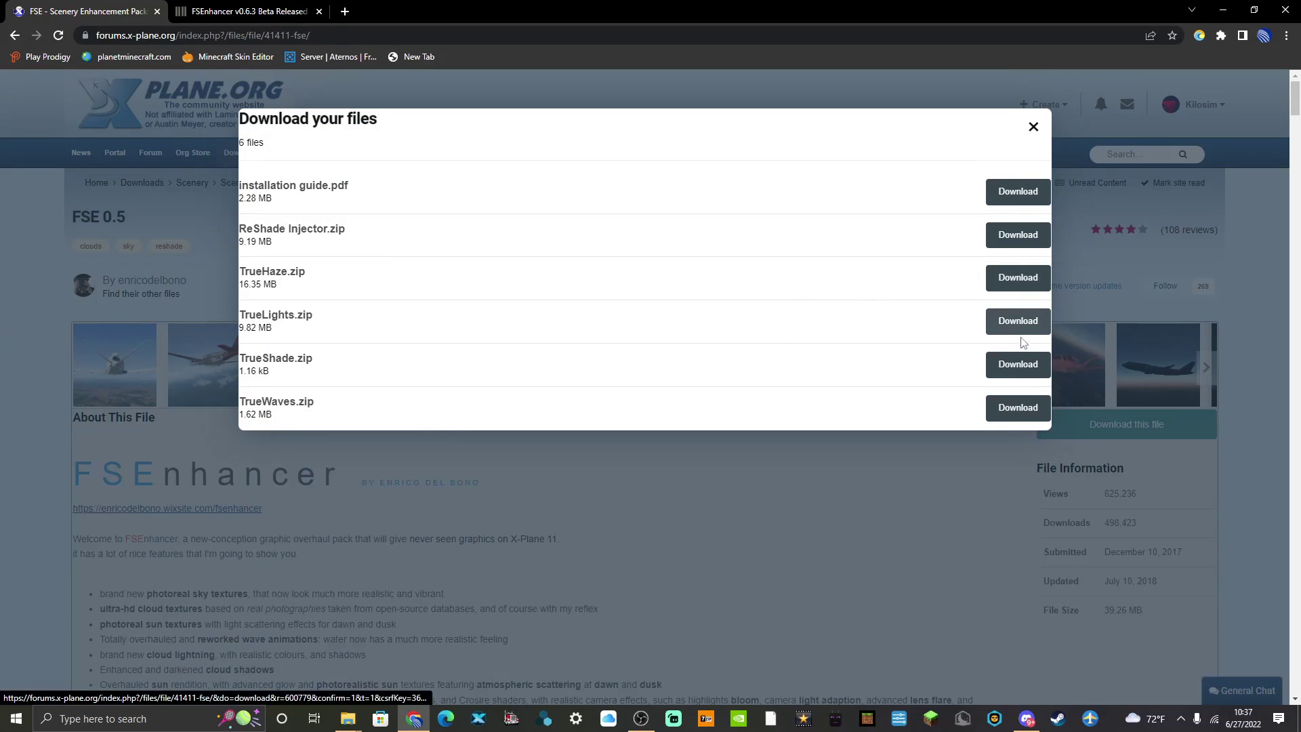
left_click(1020, 407)
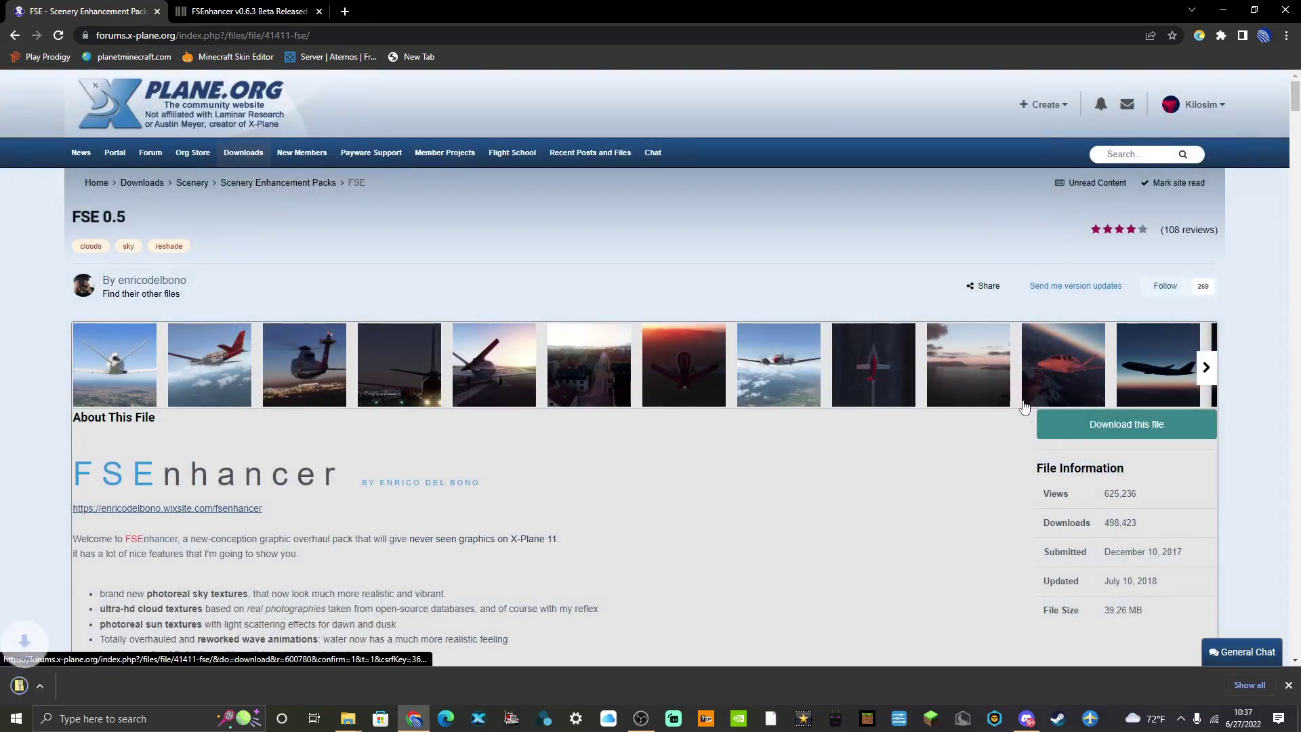
left_click(1114, 417)
left_click(1142, 425)
left_click(1142, 426)
left_click(1018, 364)
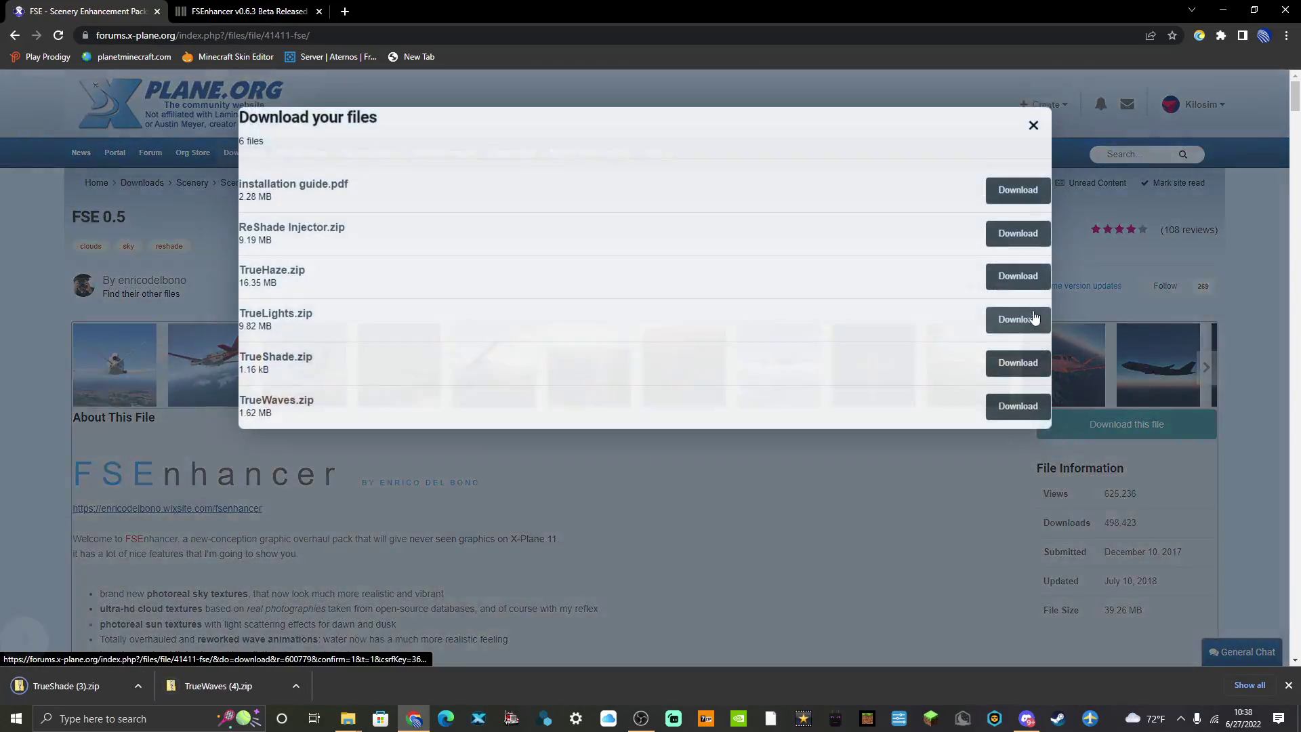
left_click(1017, 321)
left_click(1141, 425)
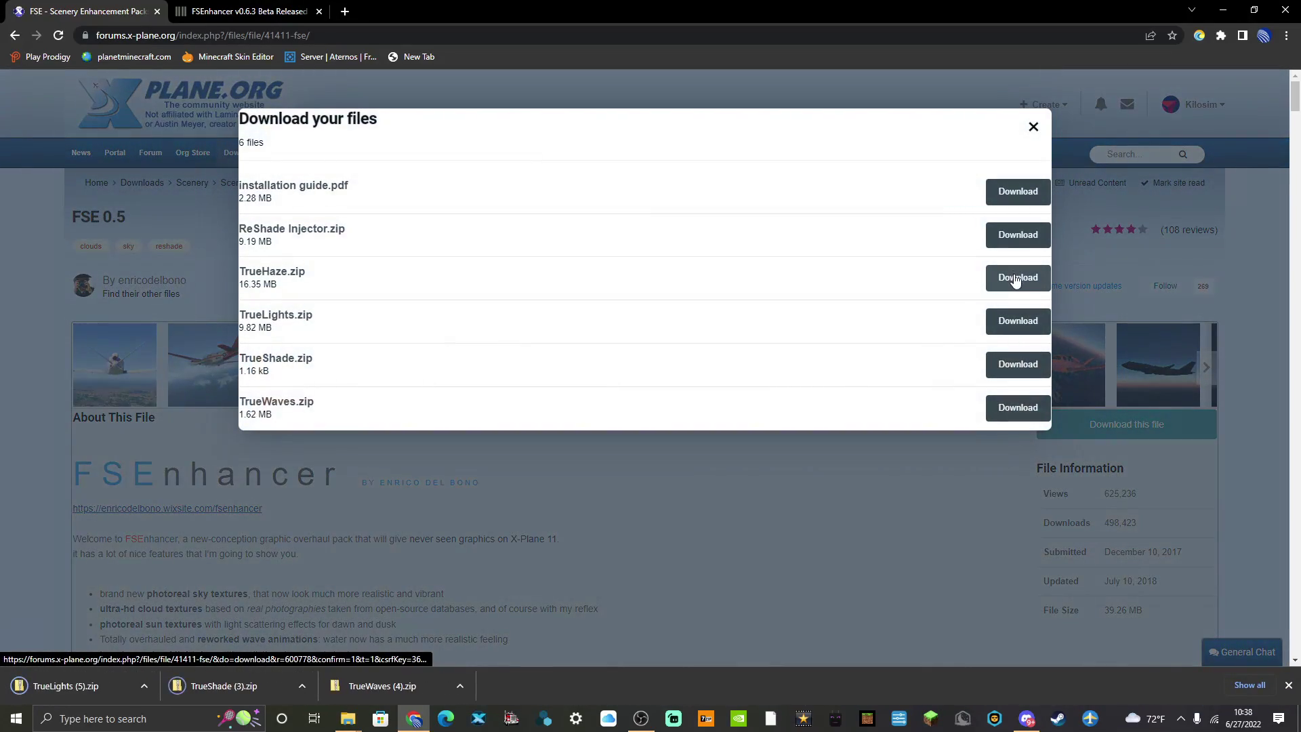
left_click(1017, 277)
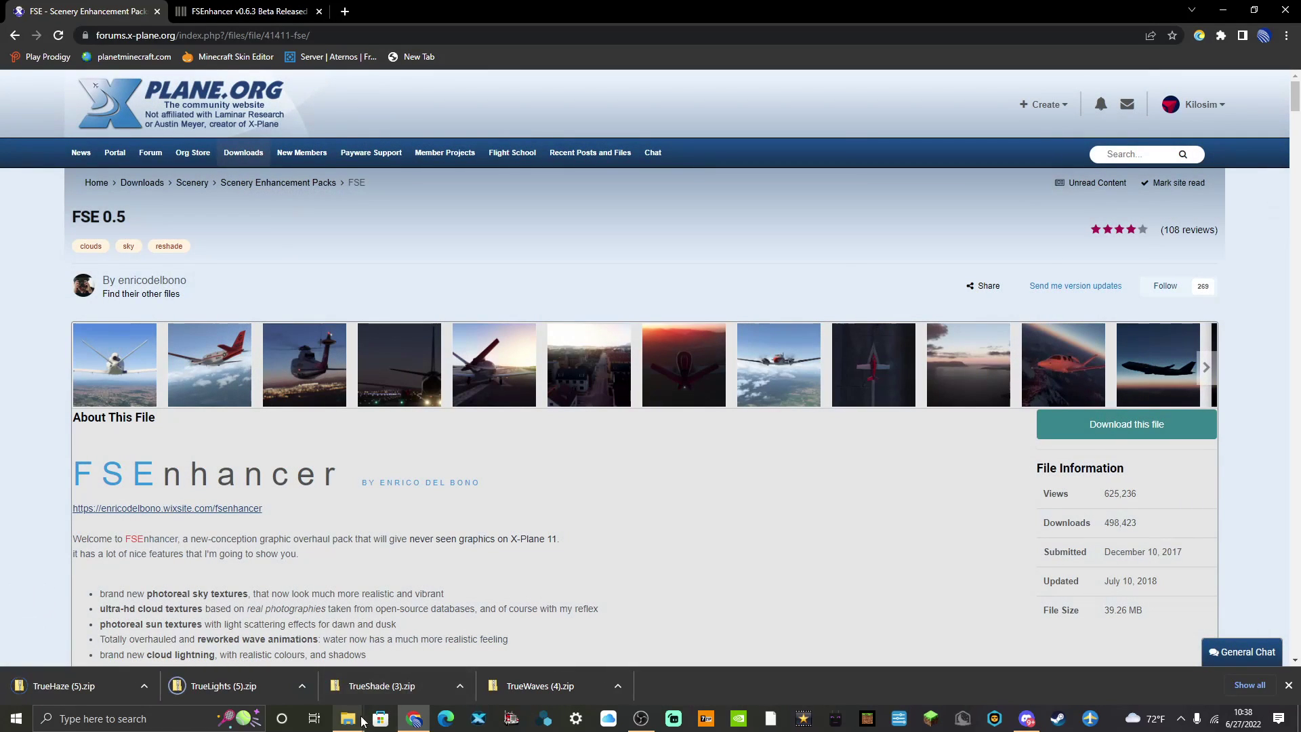
left_click(324, 660)
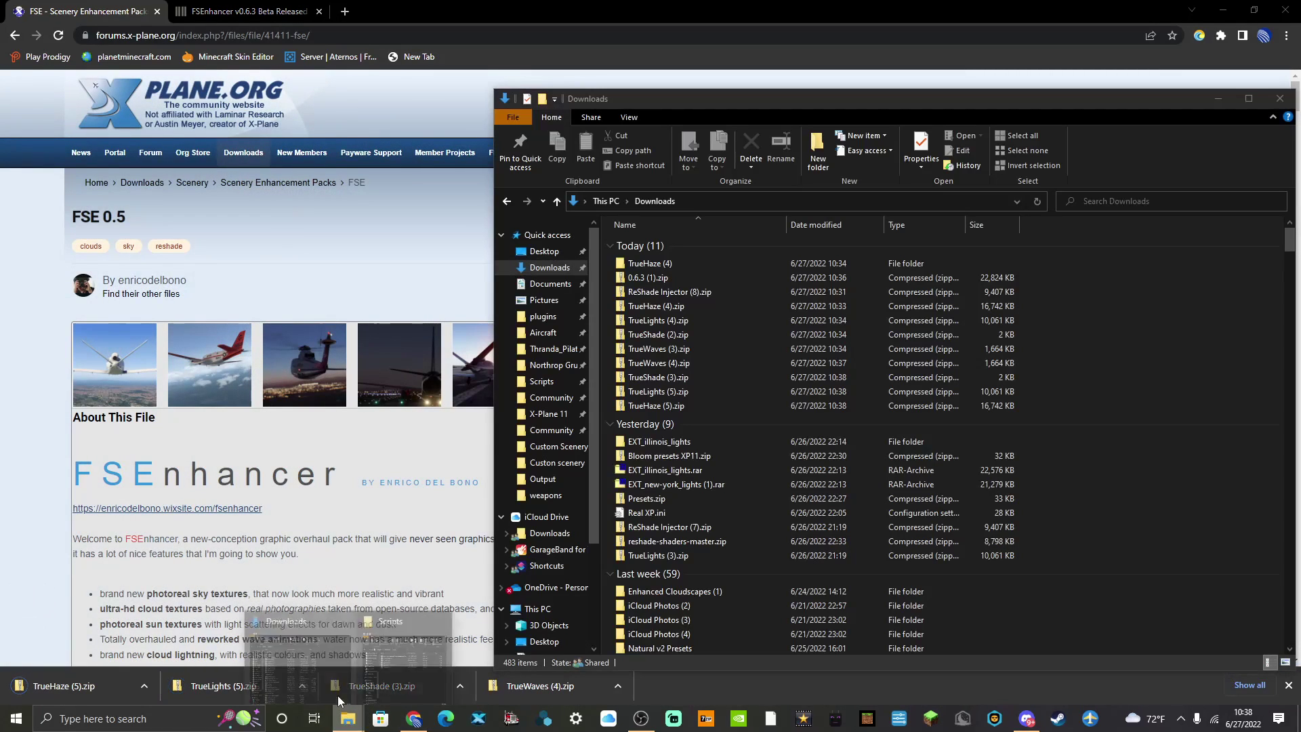
Check the Scripts folder window, then open the 0.6.3.zip Google Drive link from the FSEnhancer article.
left_click(396, 650)
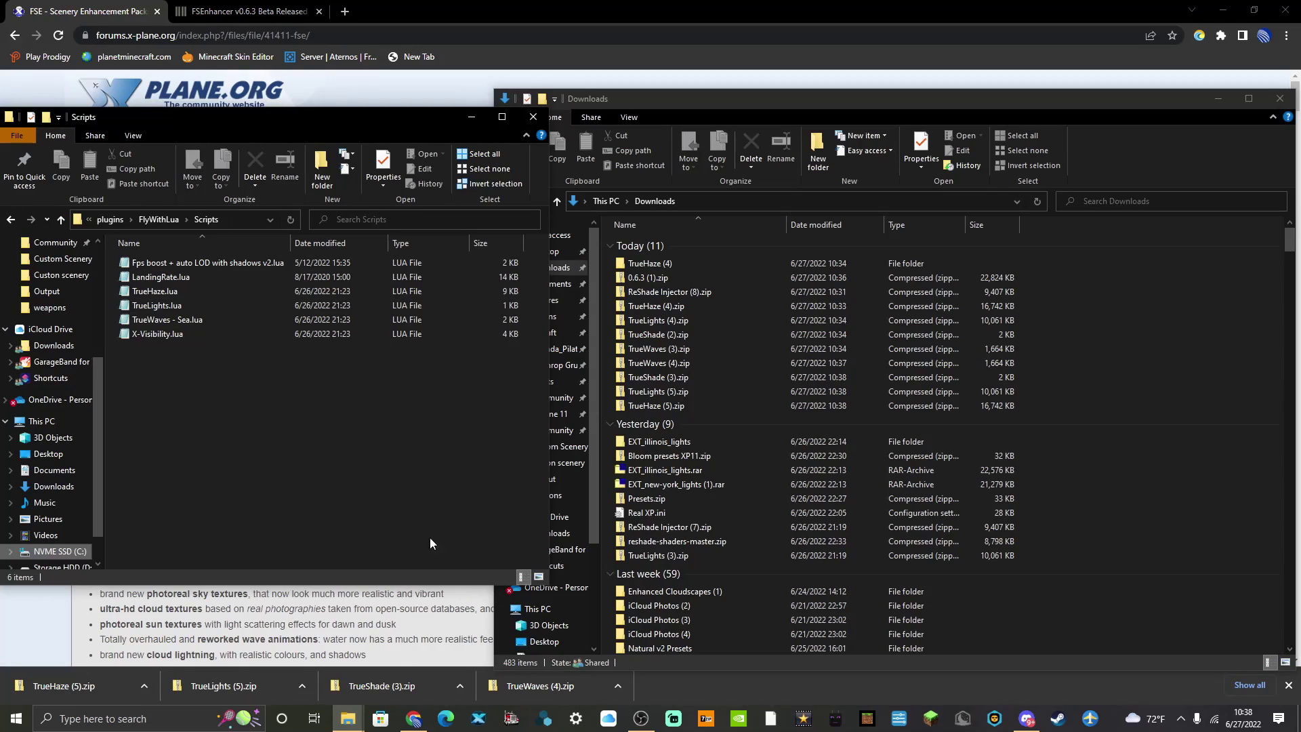
left_click(244, 11)
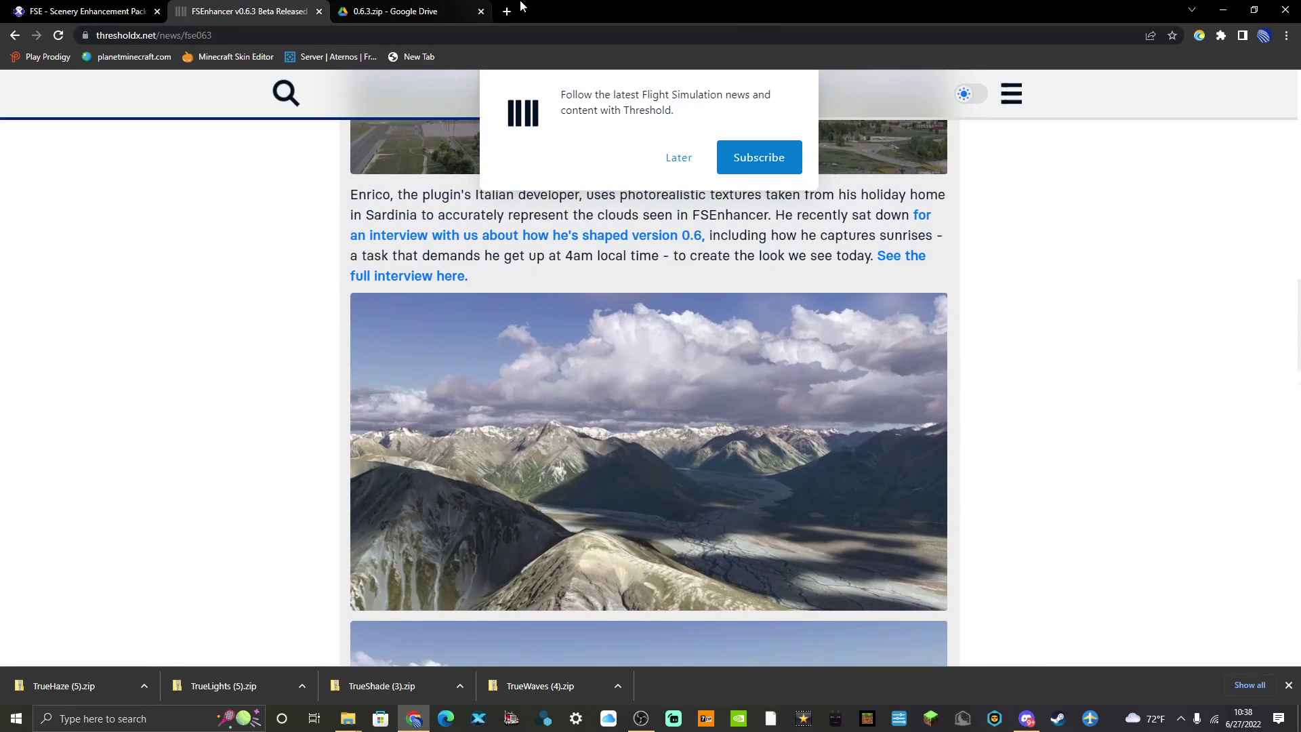
Download 0.6.3.zip from its Google Drive preview, saving it as 0.6.3 (2).zip.
left_click(445, 11)
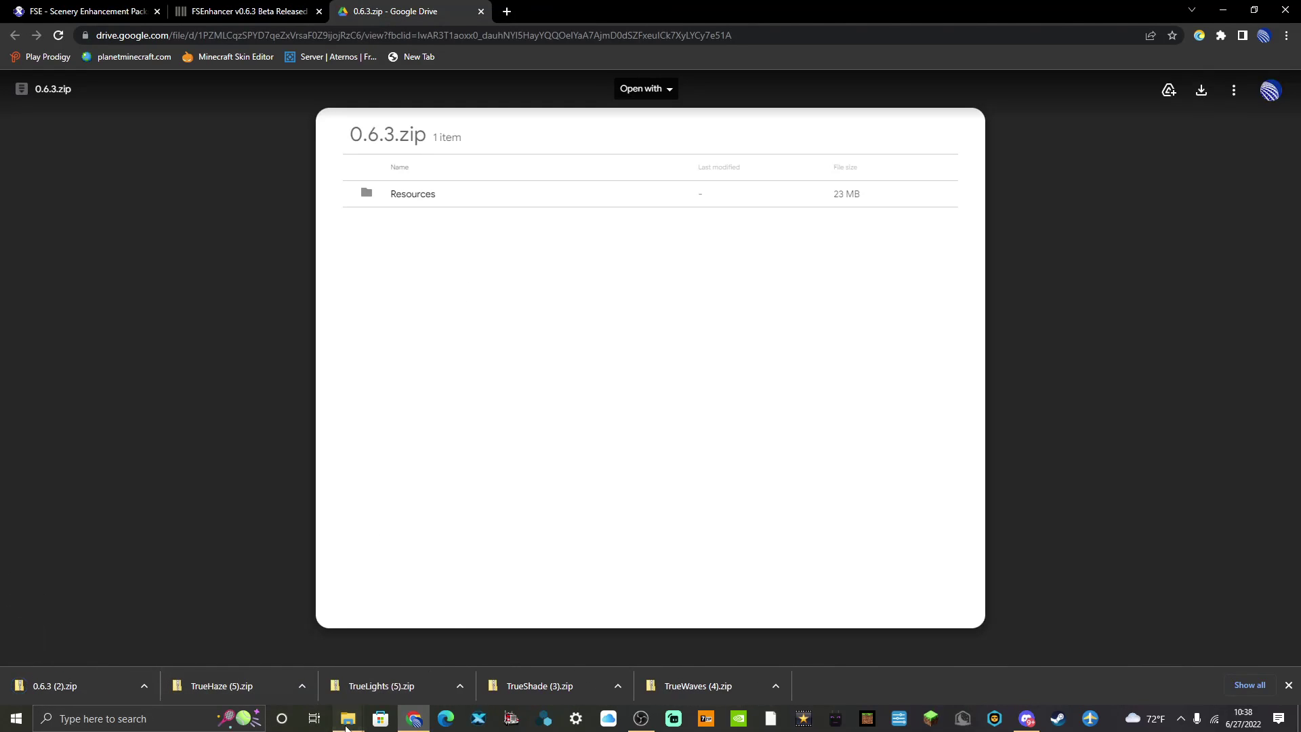
Open TrueHaze (4) > Resources > bitmaps in the Downloads window.
mouse_move(348, 718)
left_click(294, 660)
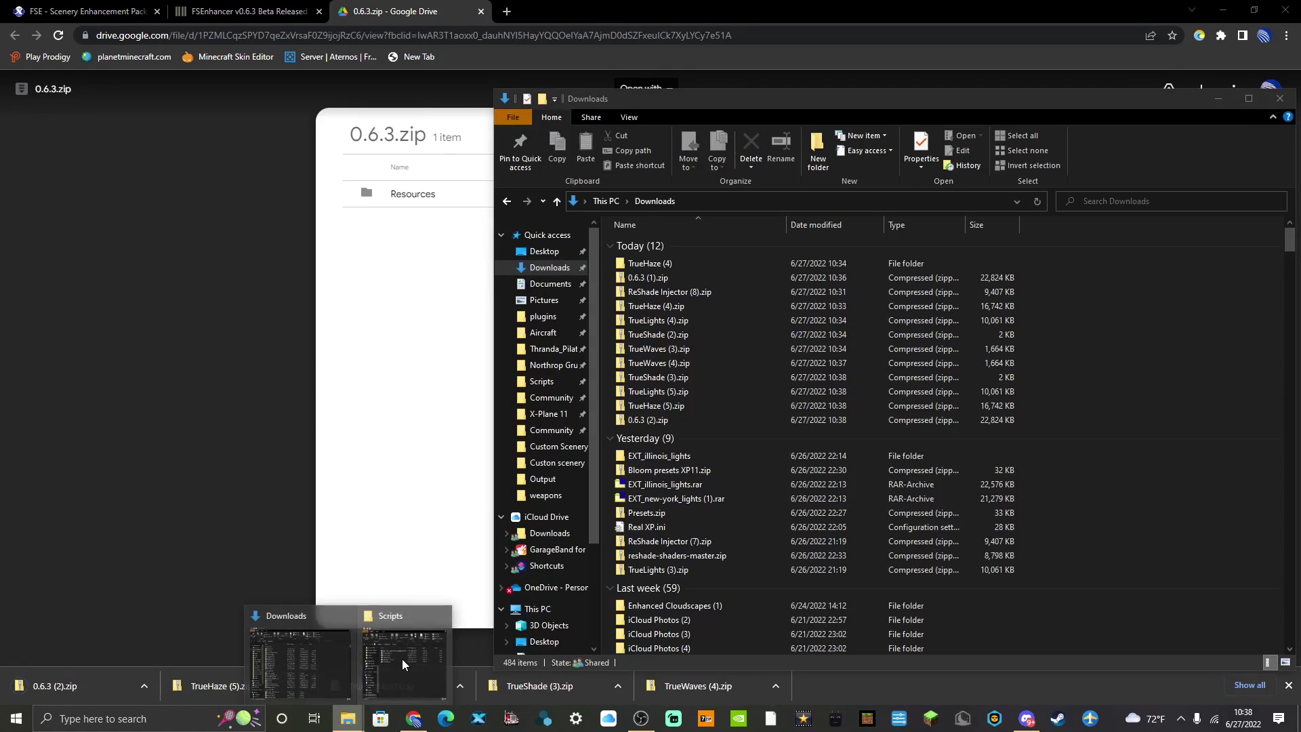
left_click(401, 656)
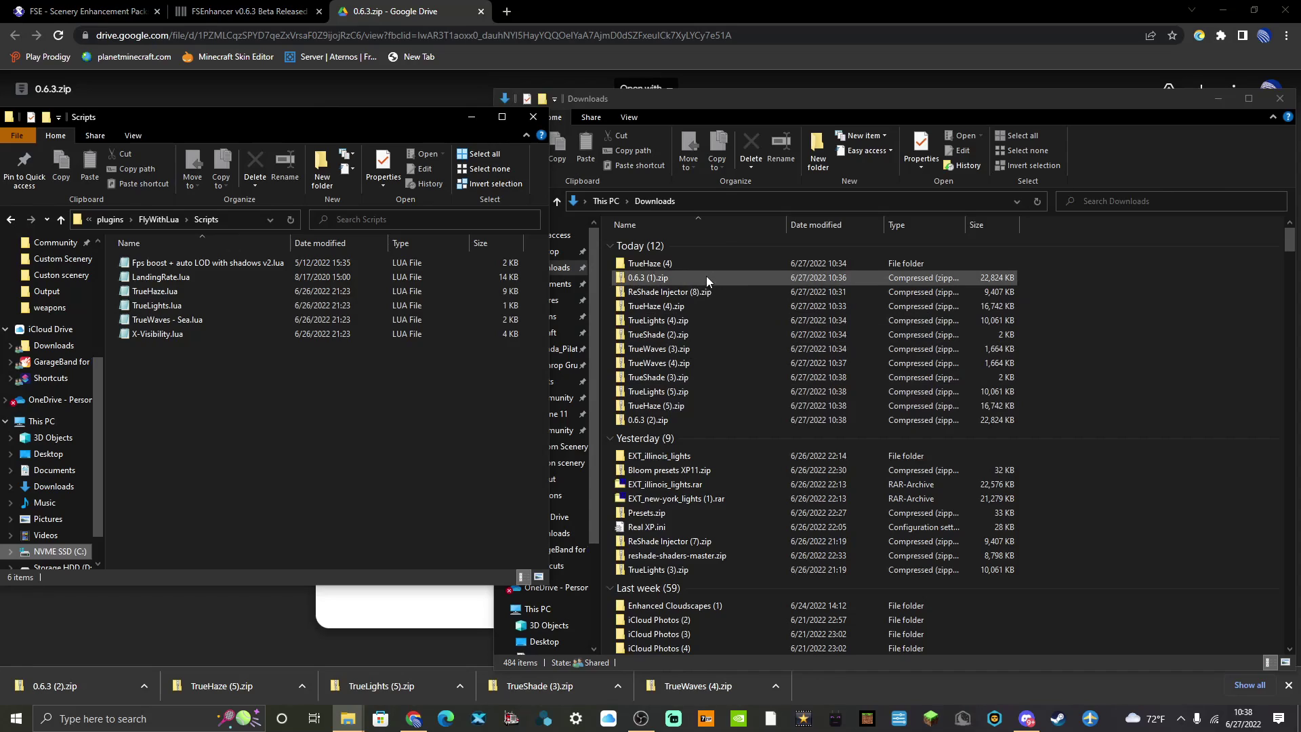
left_click(686, 261)
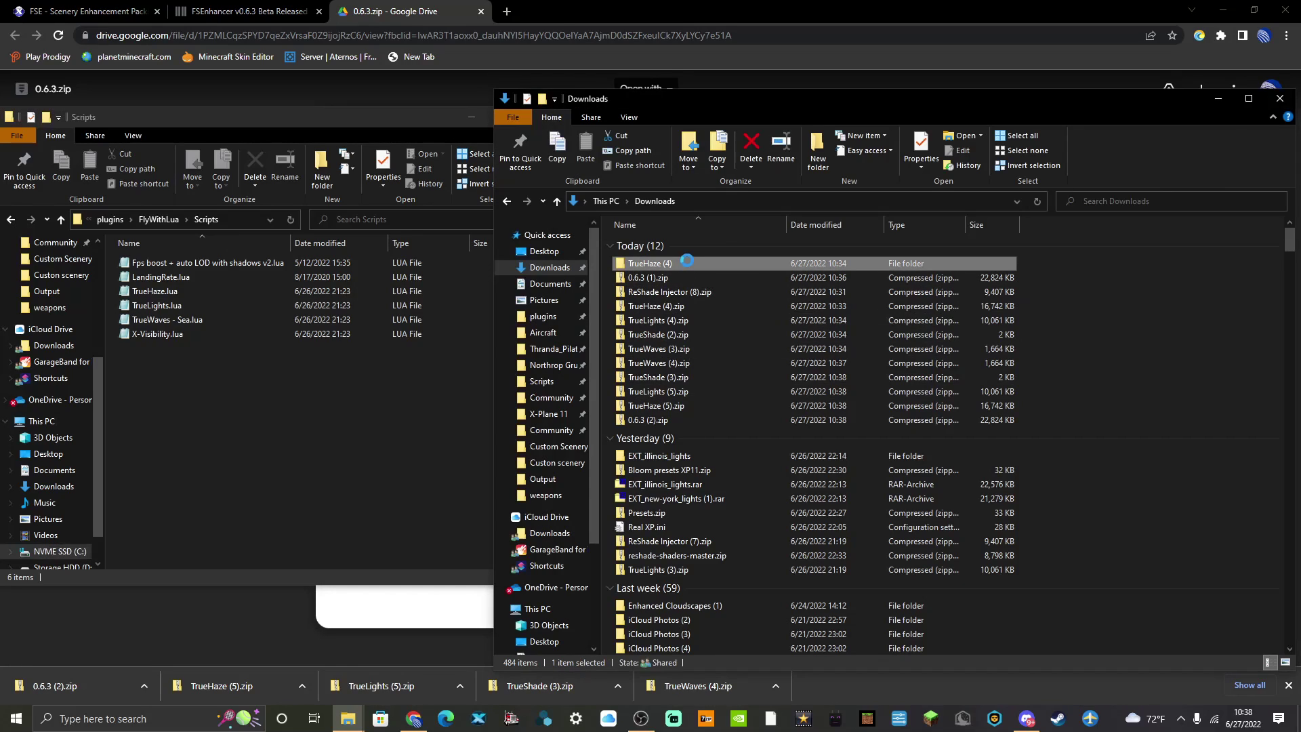
double_click(632, 247)
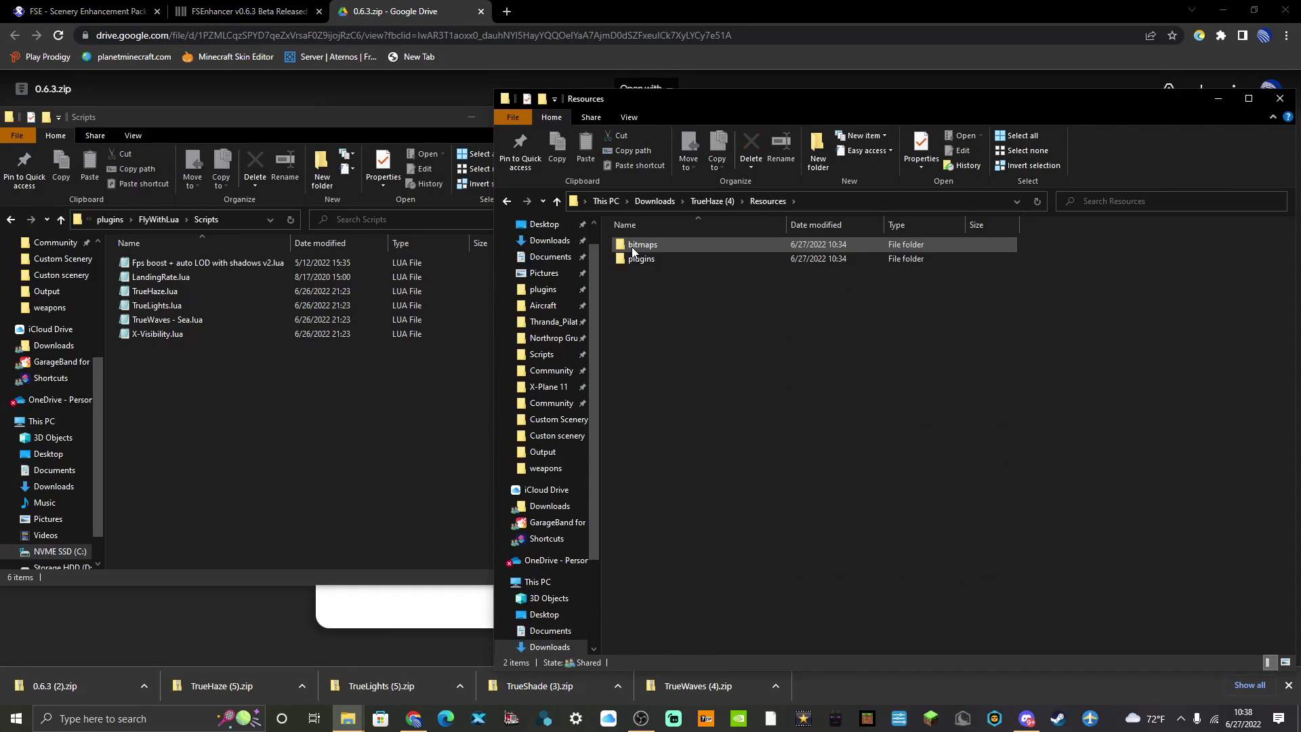
double_click(634, 247)
Bring the other window up to X-Plane 11's Resources\bitmaps and select the skycolors and world folders.
left_click(203, 441)
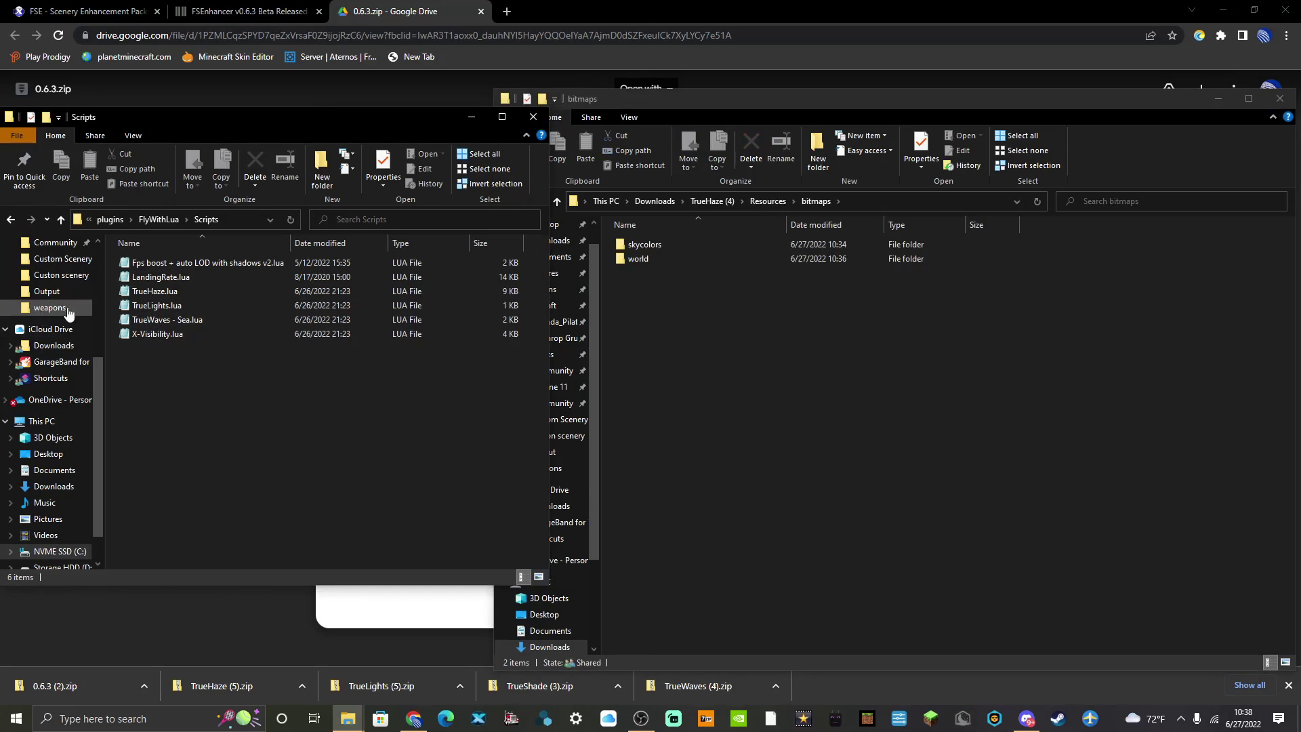
left_click(109, 221)
left_click(115, 219)
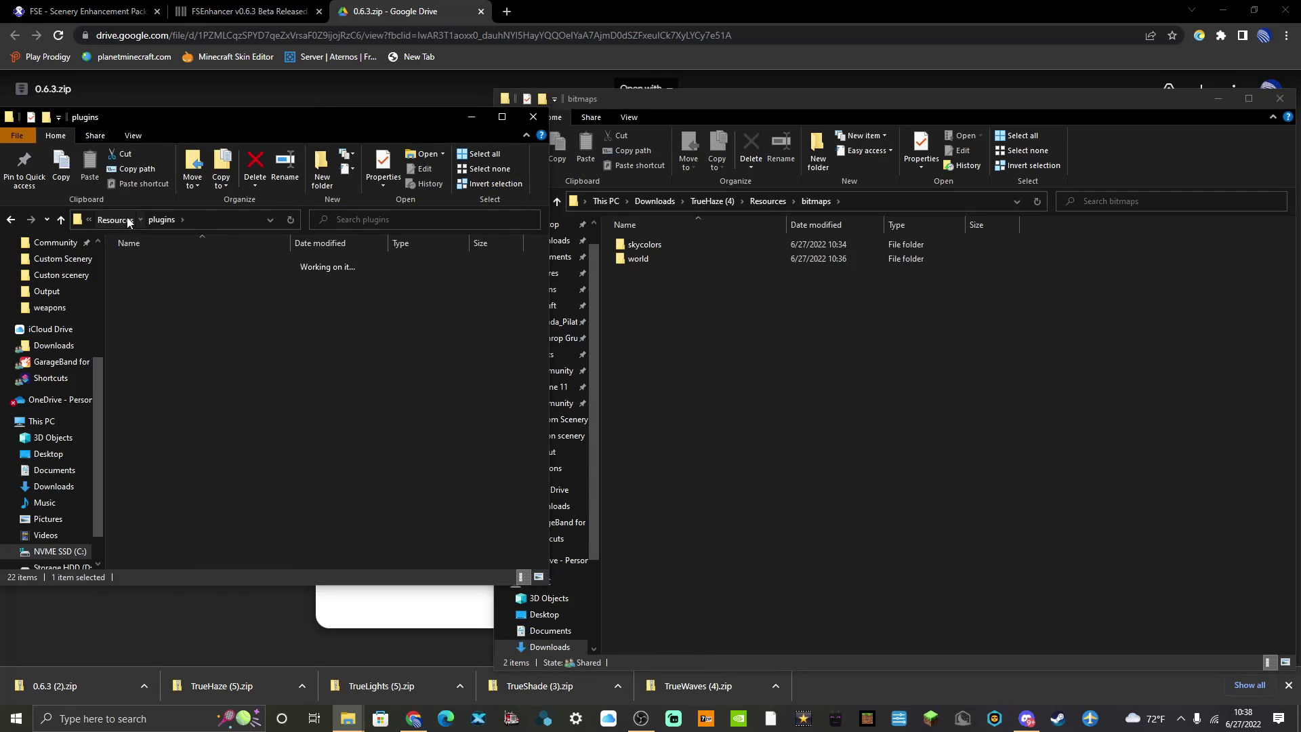
double_click(180, 277)
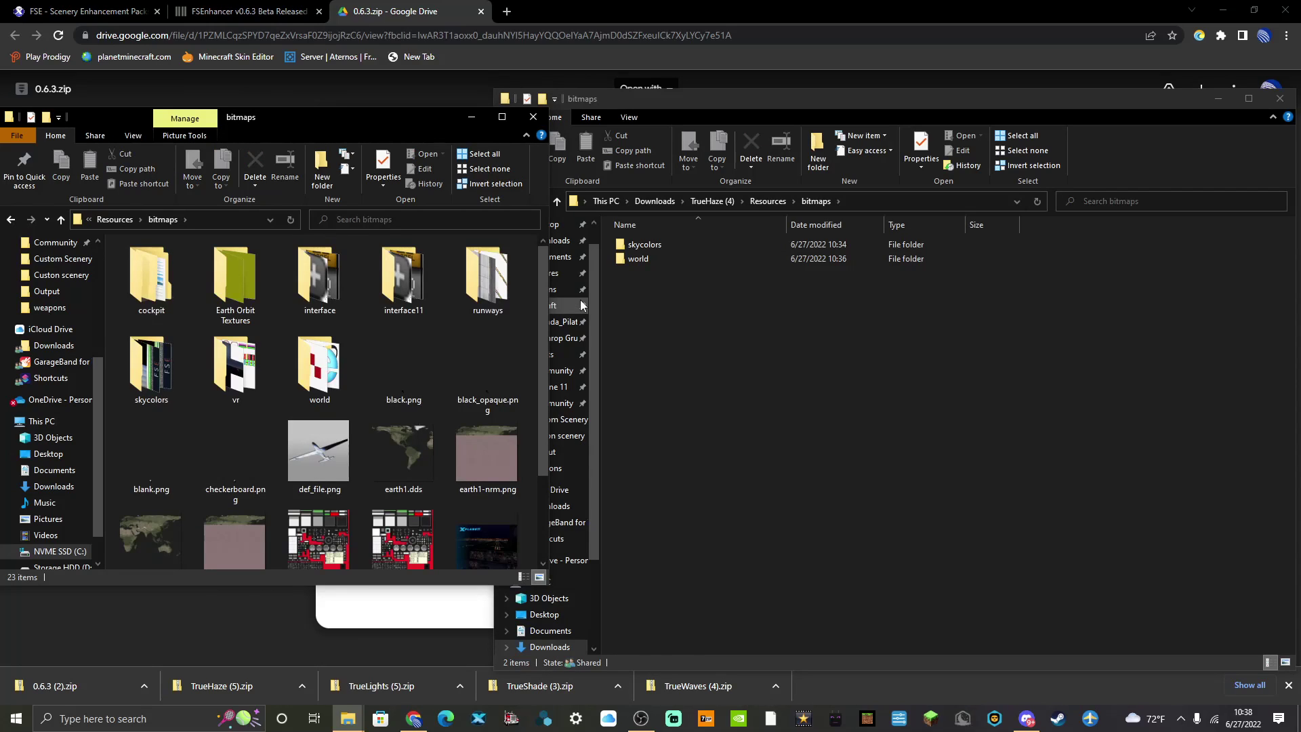
scroll(429, 400, "down", 2)
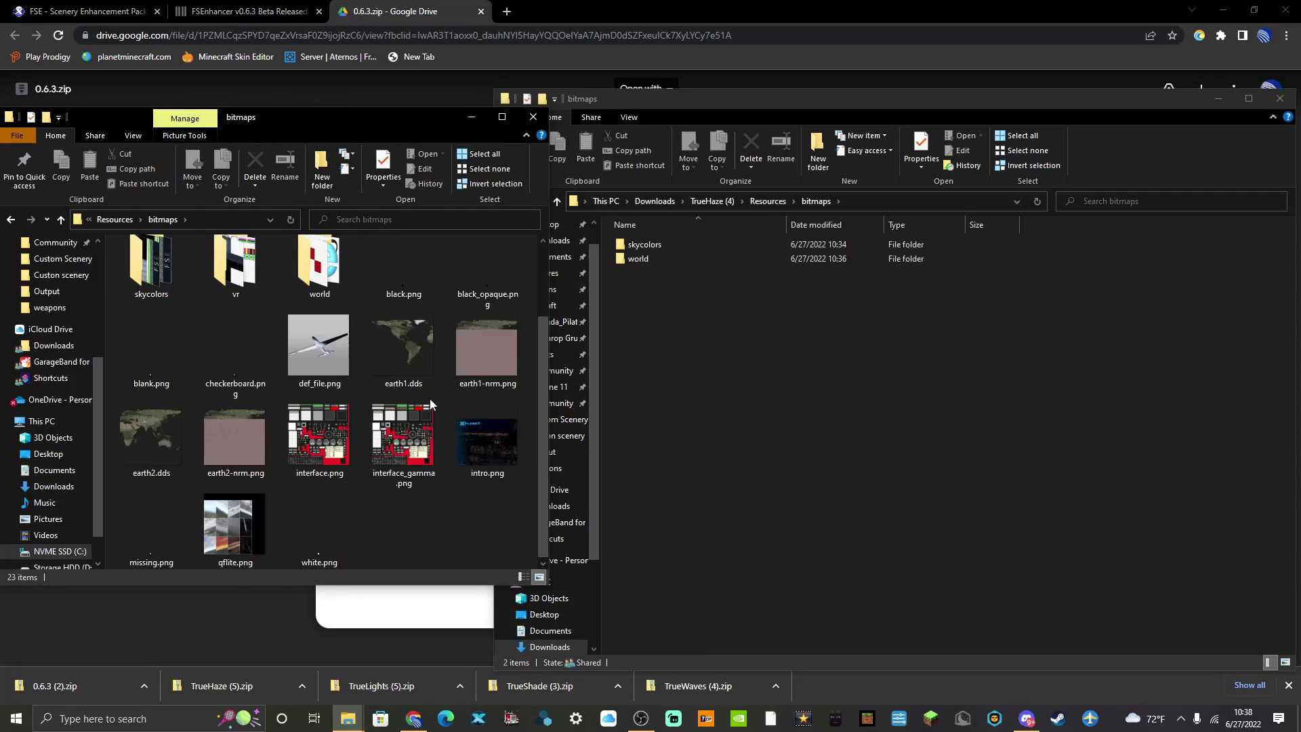
scroll(429, 399, "up", 2)
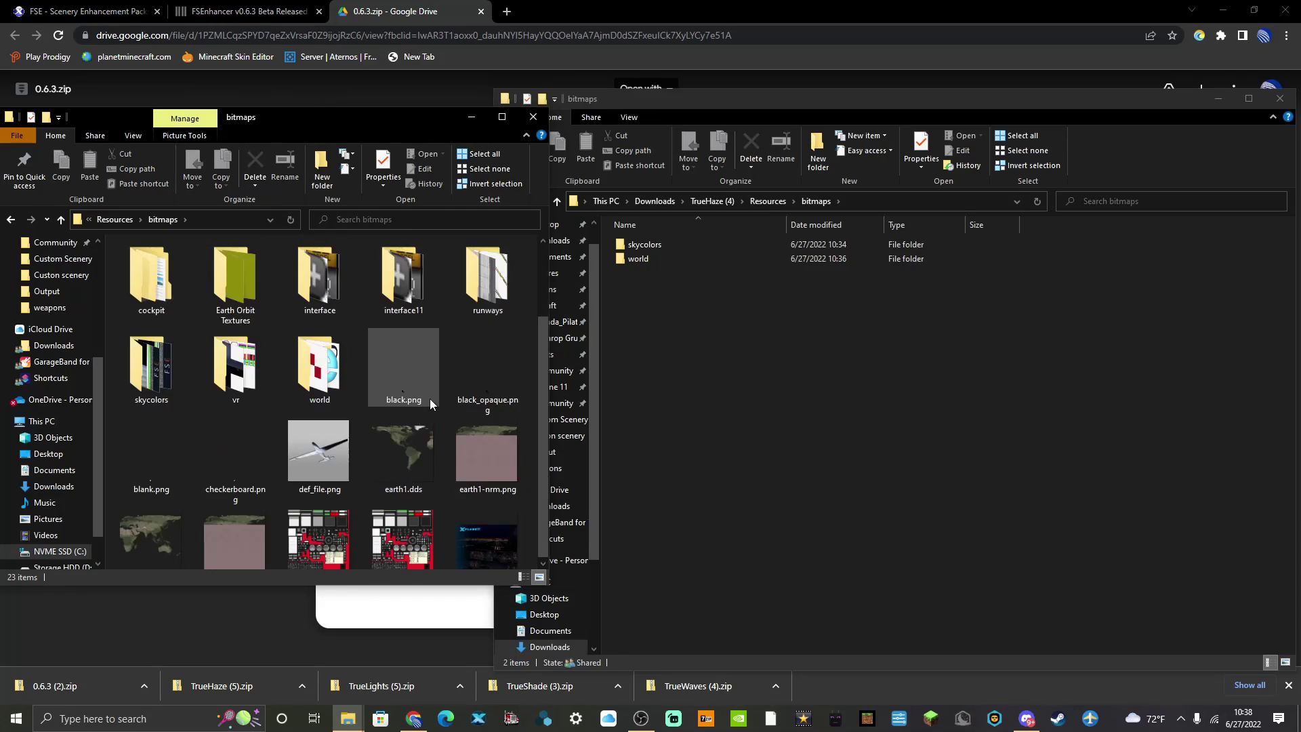
left_click(634, 248)
left_click_drag(634, 250, 724, 349)
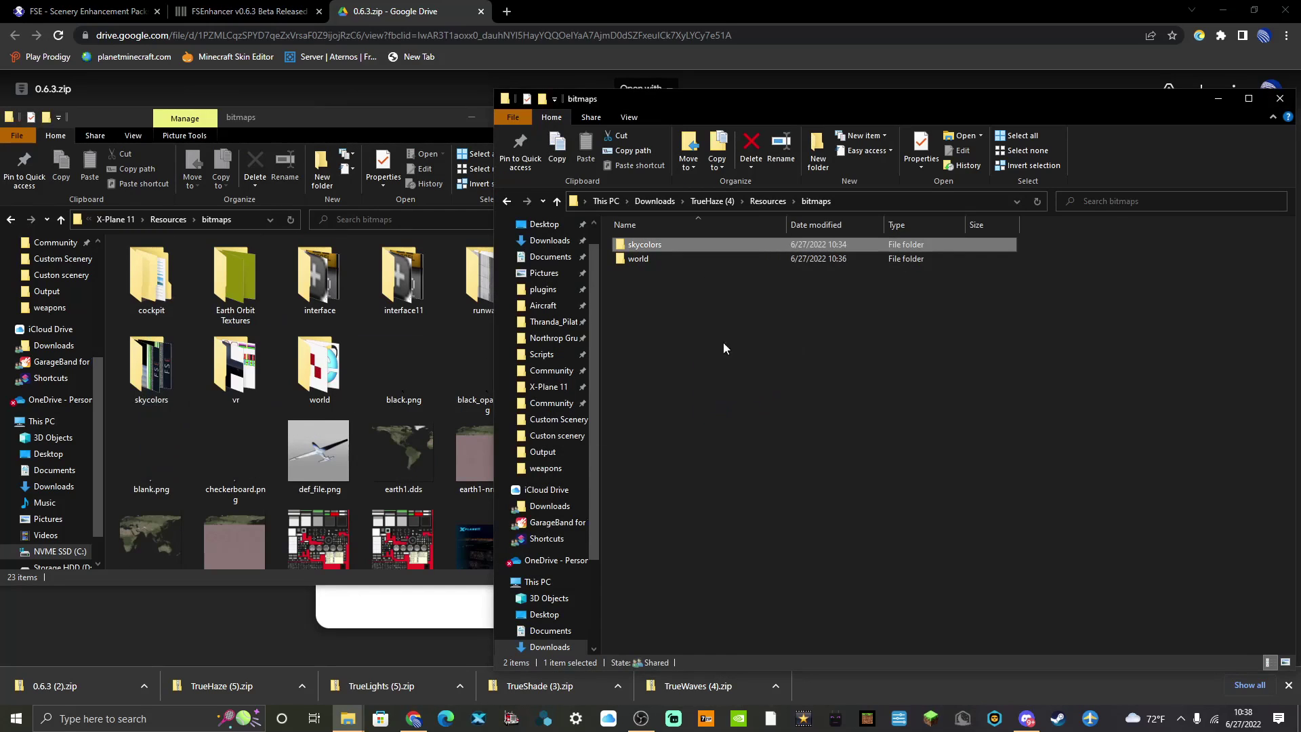
left_click(657, 258)
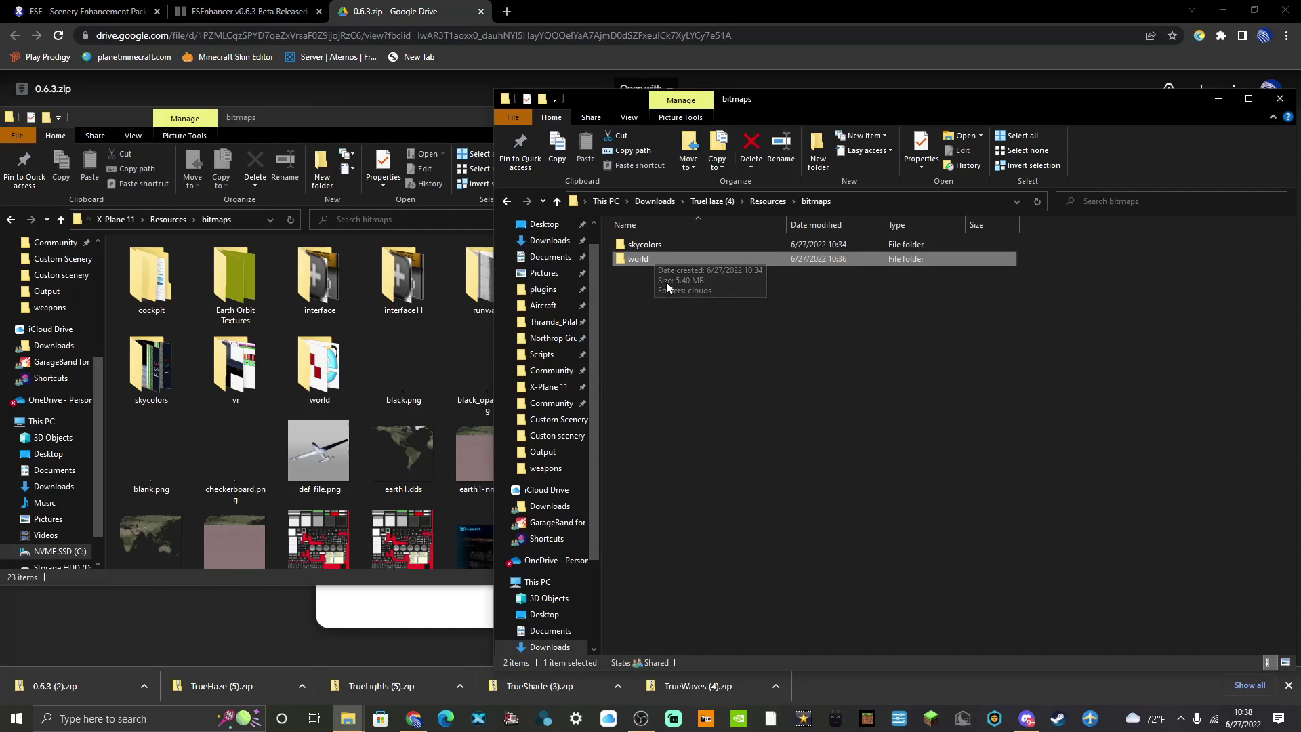
Open TrueHaze (4)'s plugins > FlyWithLua > Scripts folder holding TrueHaze.lua.
key("BackSpace")
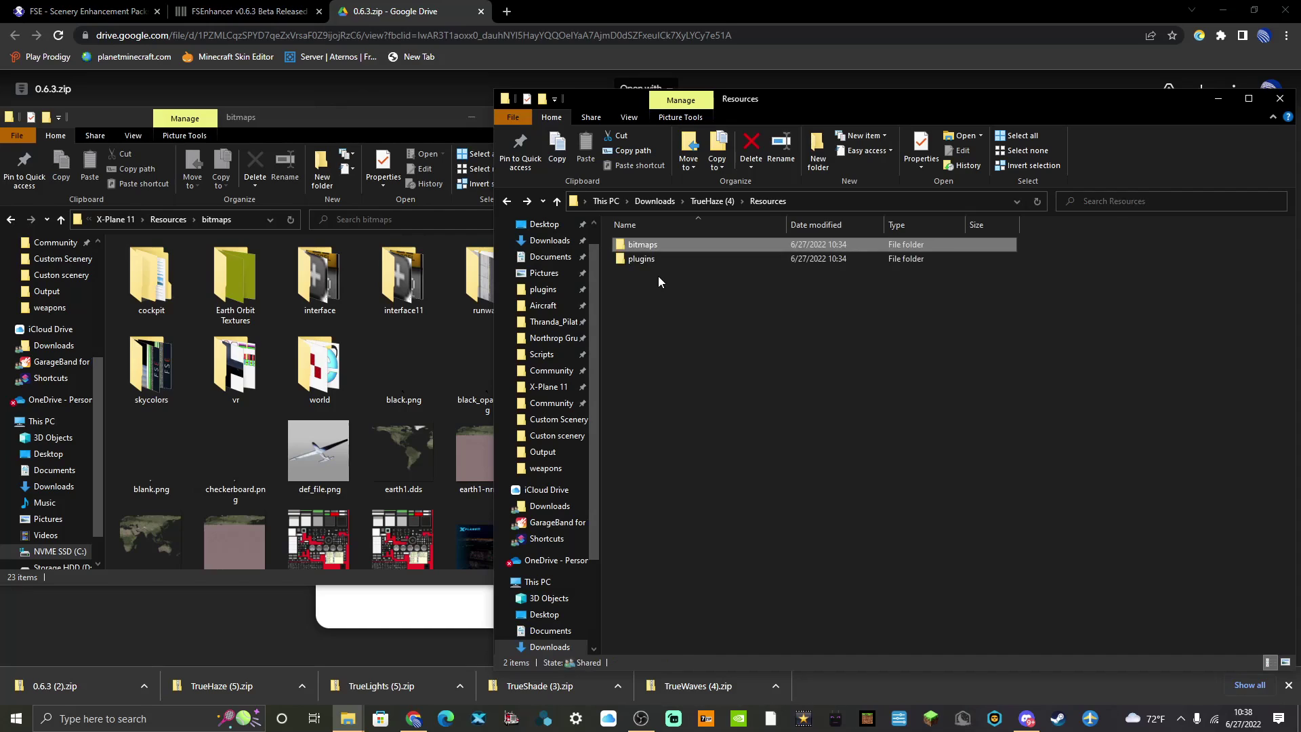
double_click(649, 261)
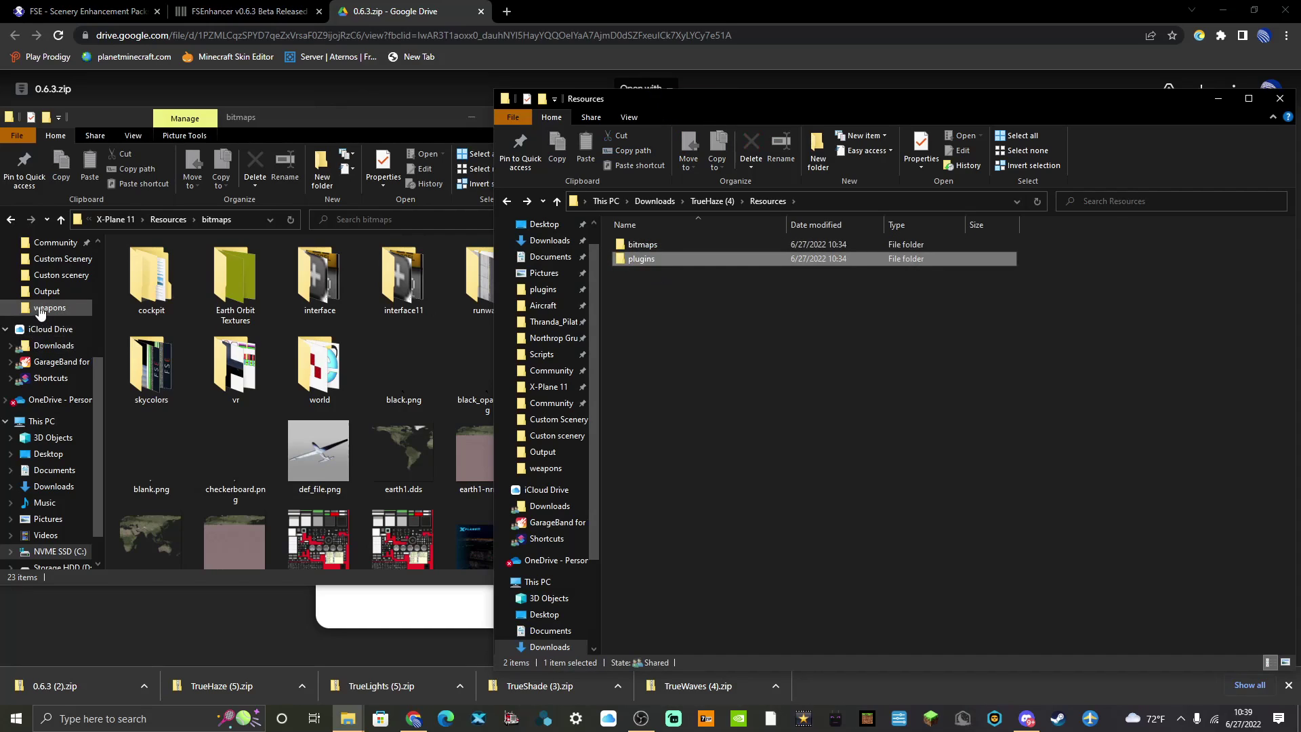
scroll(41, 352, "up", 3)
left_click(37, 341)
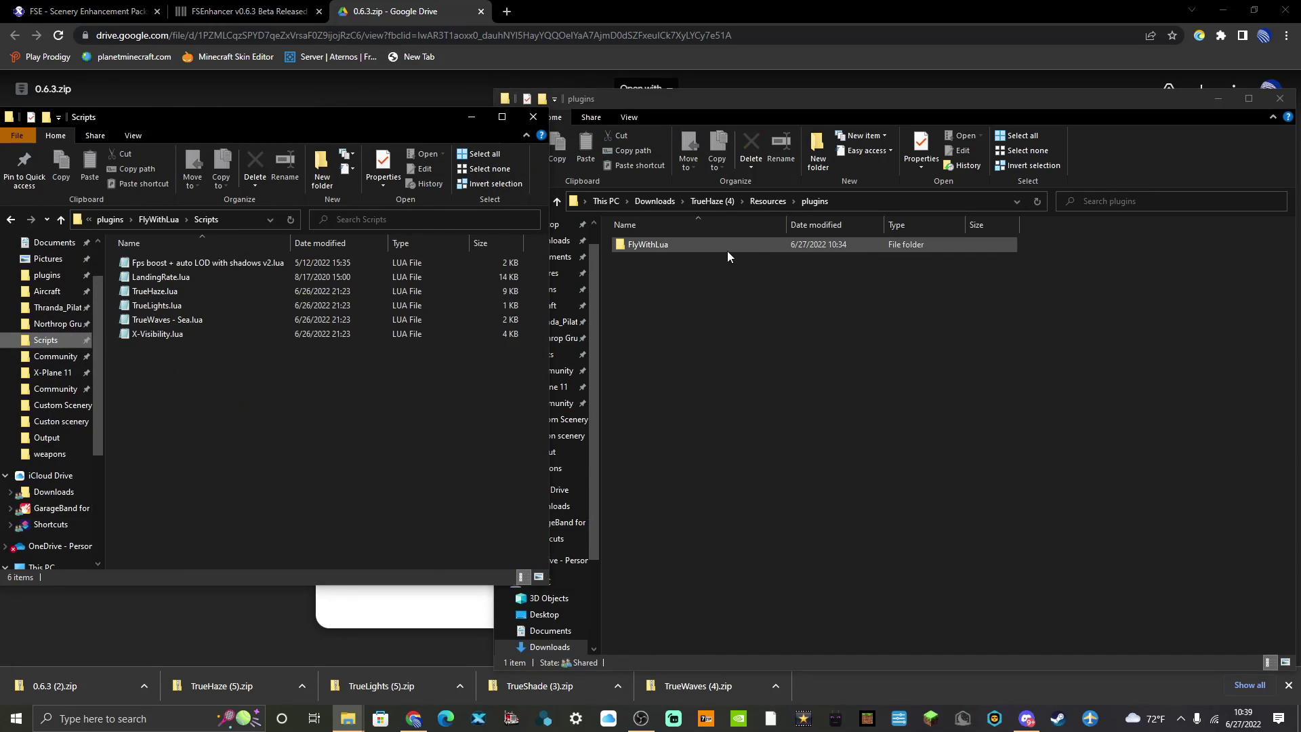
left_click(693, 248)
double_click(693, 248)
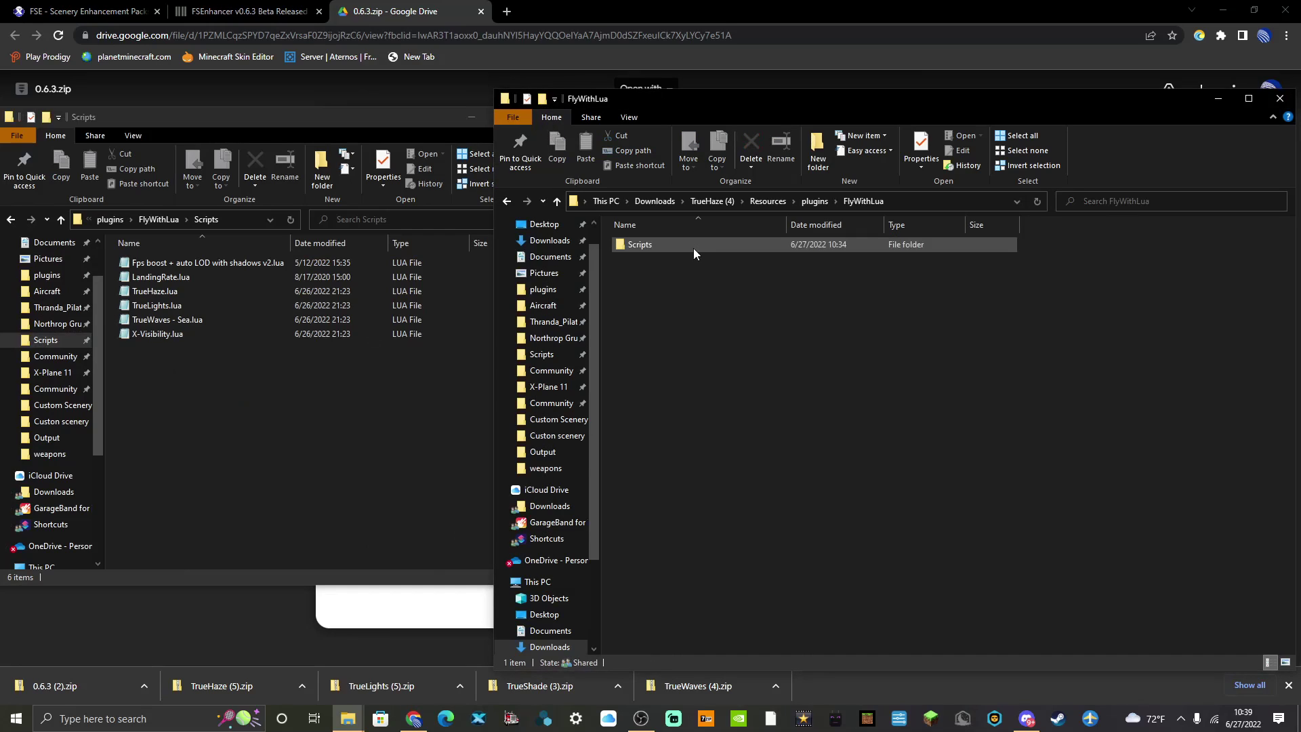
double_click(691, 250)
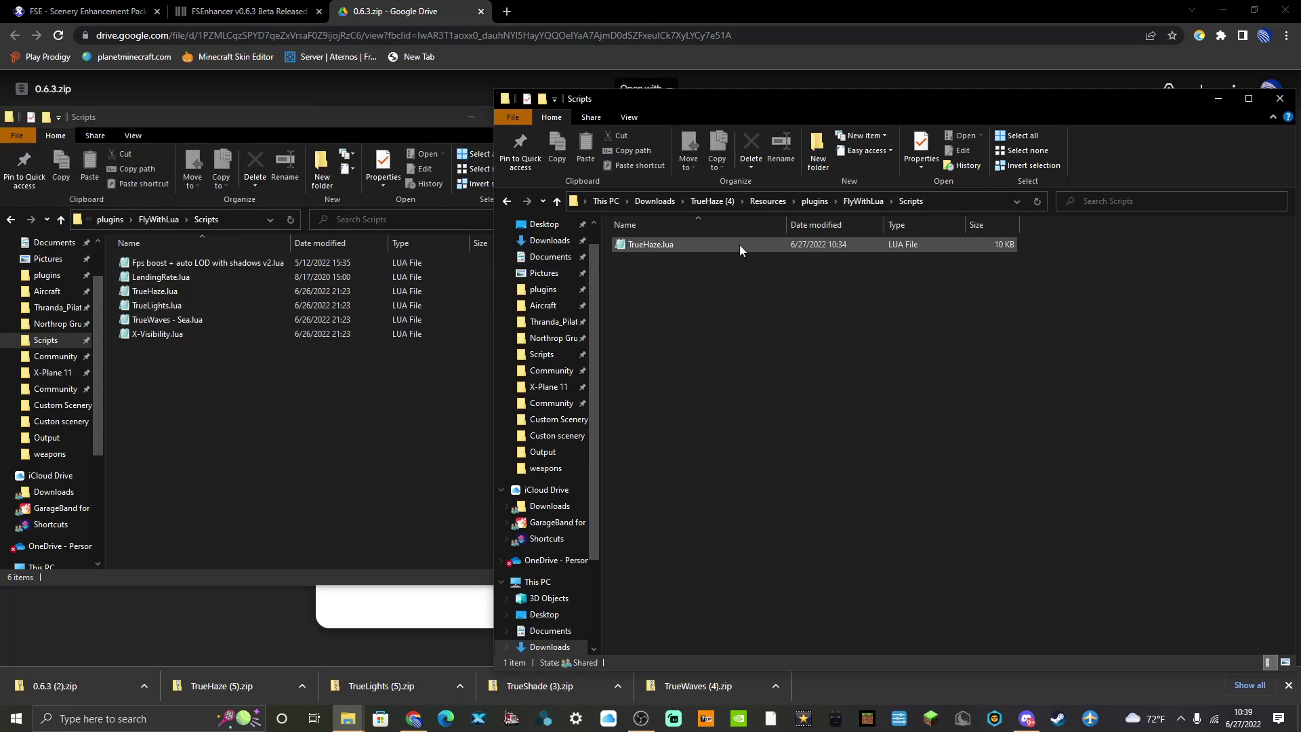
Try dragging TrueHaze.lua into X-Plane's Scripts folder, then return to Downloads.
left_click_drag(713, 239, 716, 292)
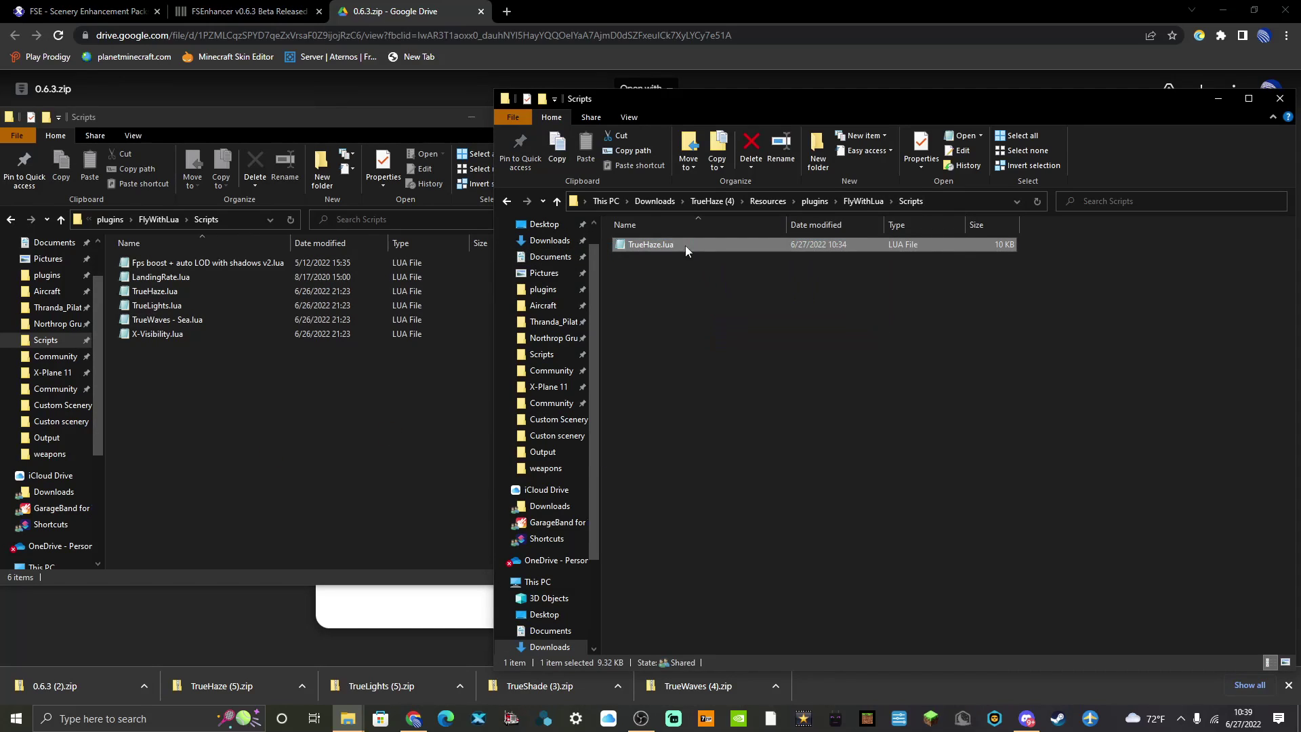
key("BackSpace")
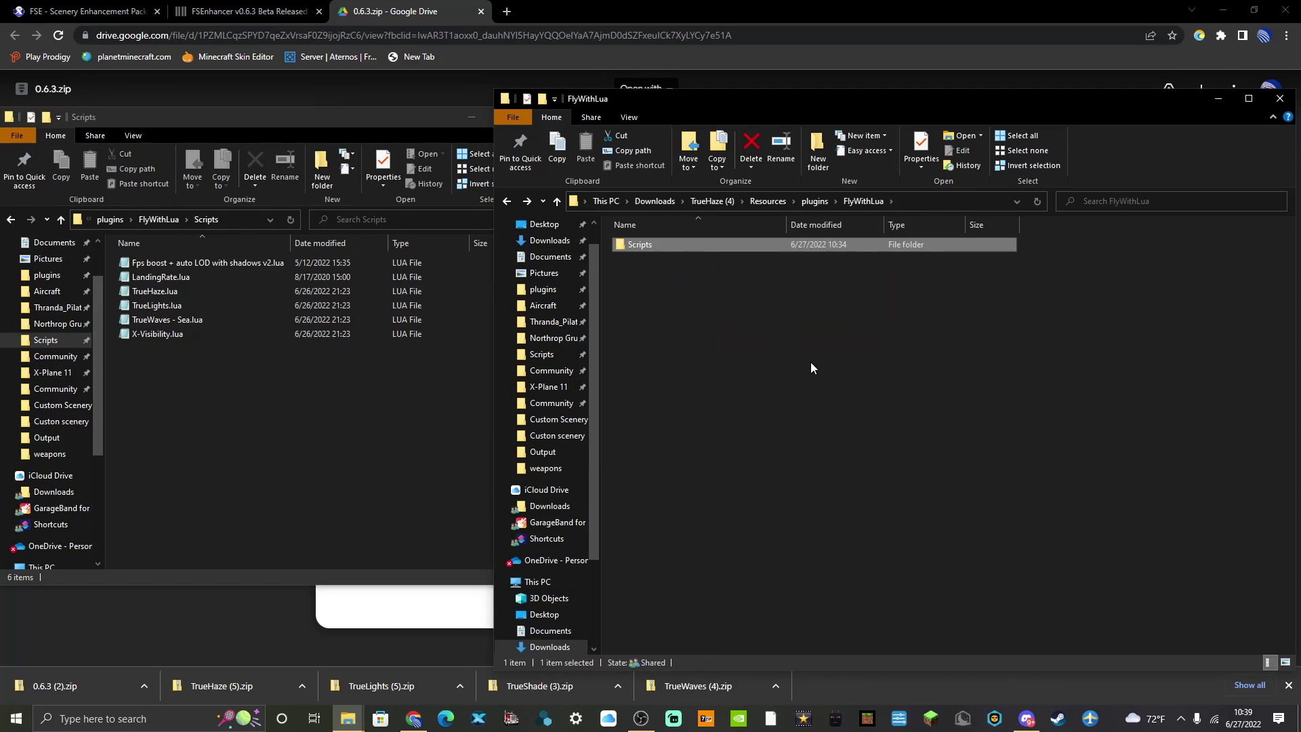
double_click(663, 244)
left_click_drag(671, 245, 883, 292)
key("BackSpace")
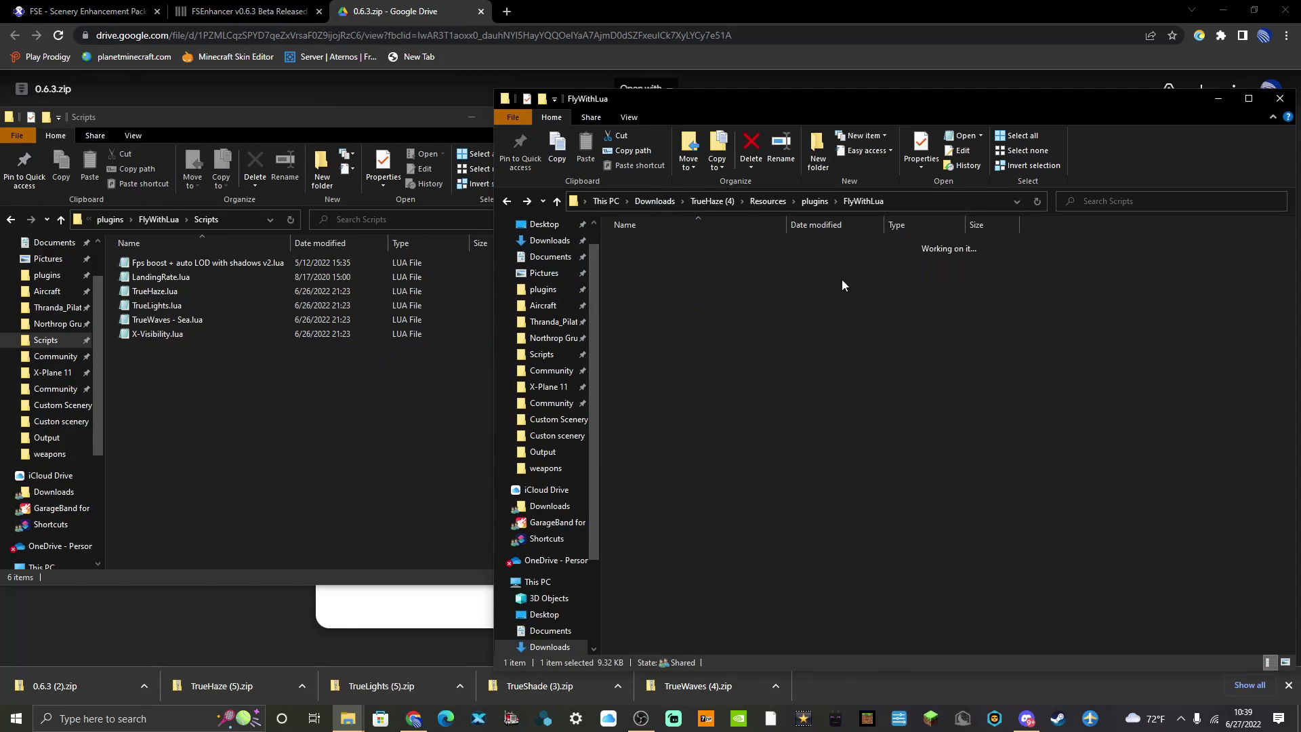
left_click(549, 241)
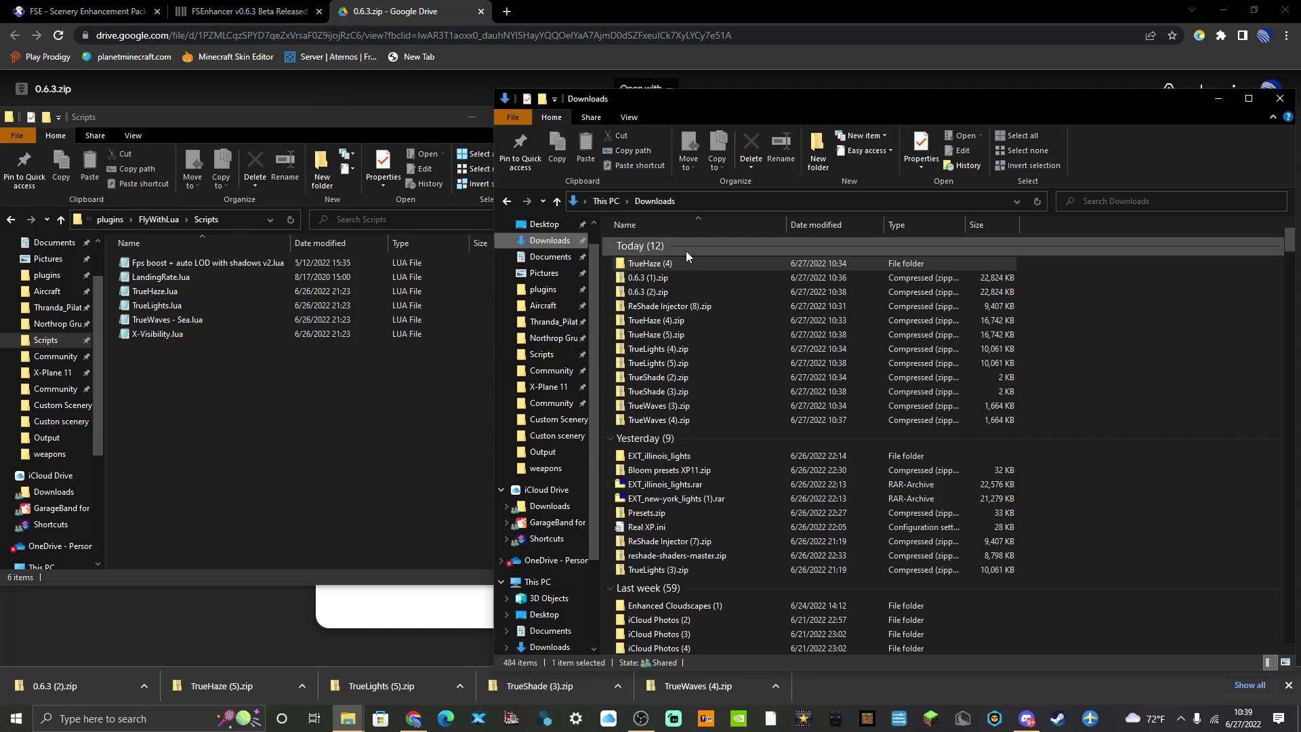
Extract All on 0.6.3 (2).zip, unpacking it into a 0.6.3 (2) folder in Downloads.
left_click(685, 265)
right_click(676, 287)
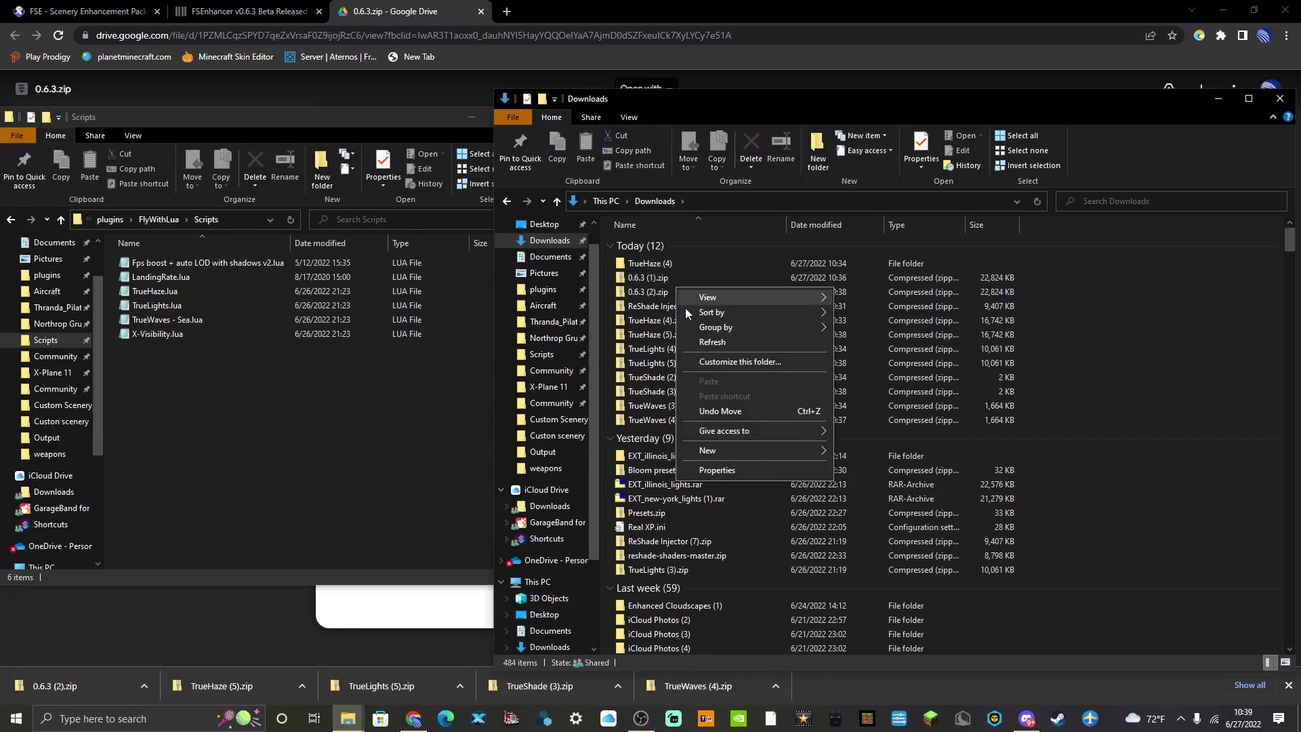
left_click(649, 291)
right_click(668, 291)
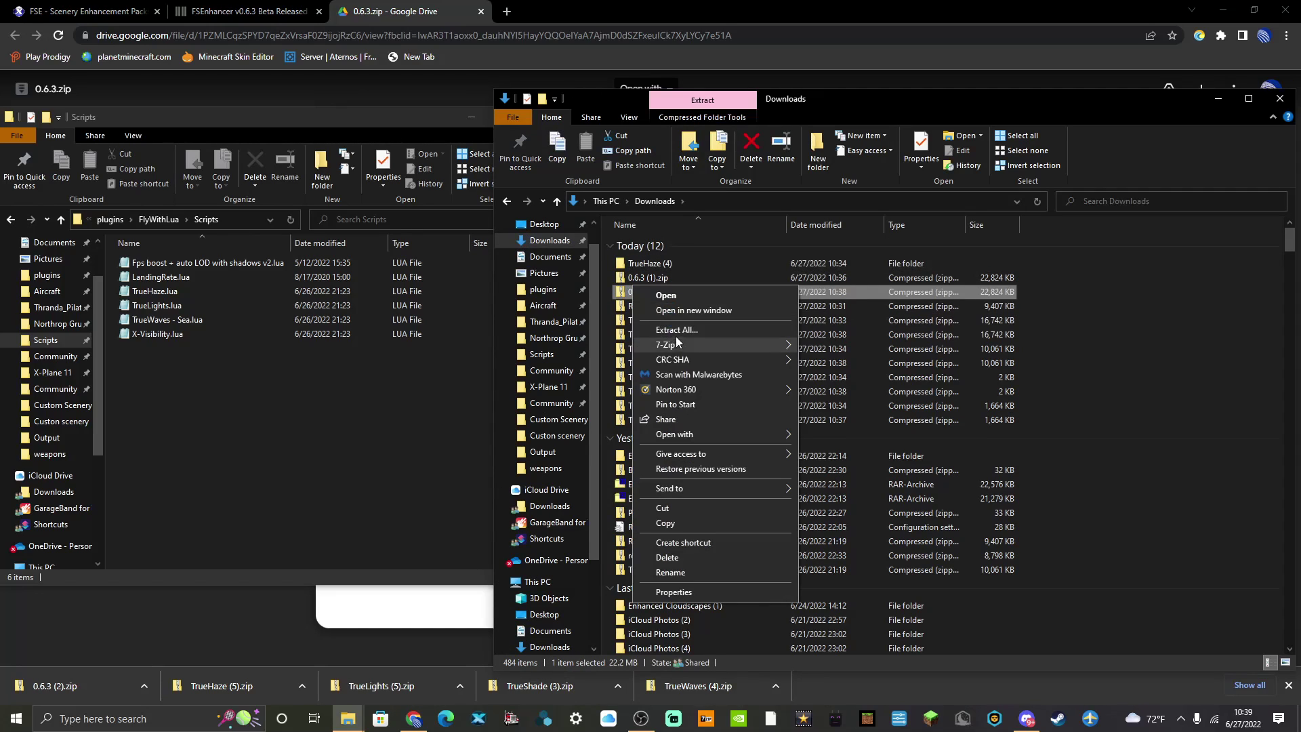
left_click(678, 332)
key("Return")
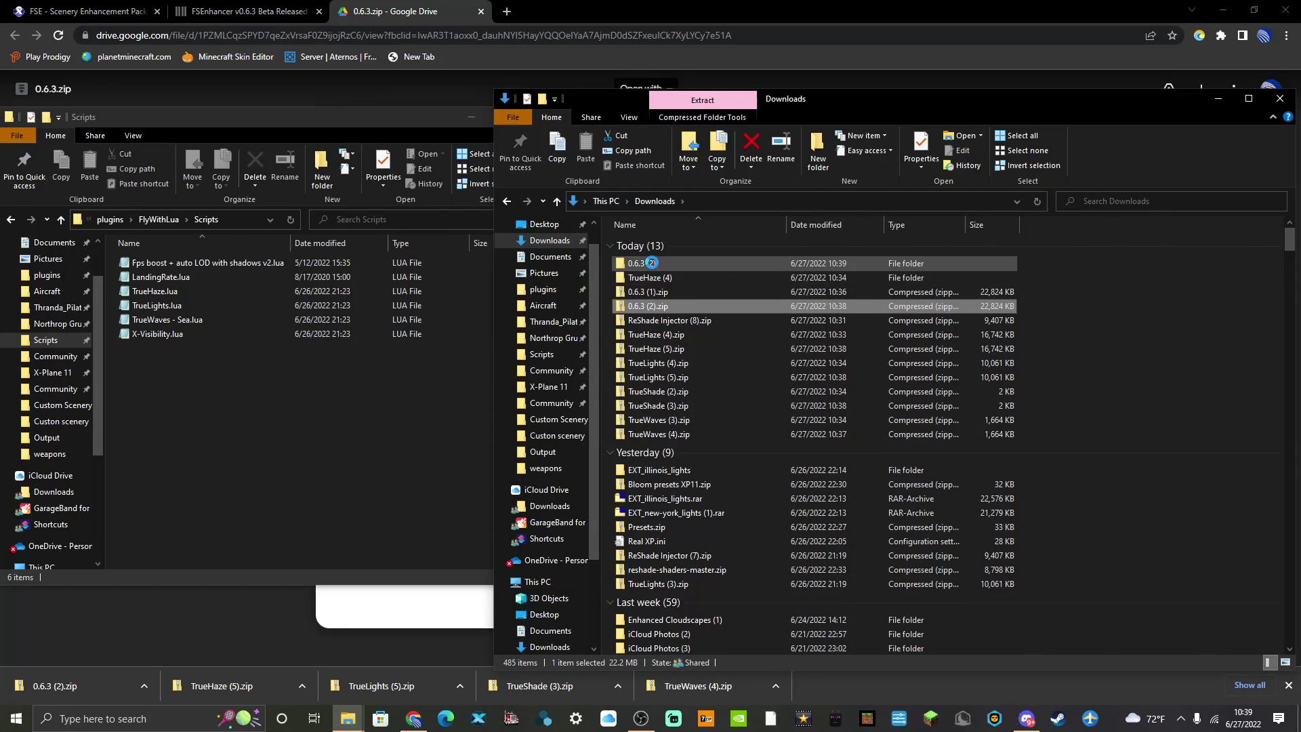
Browse the extracted 0.6.3 (2) into Resources > bitmaps > skycolors and back to bitmaps.
double_click(651, 263)
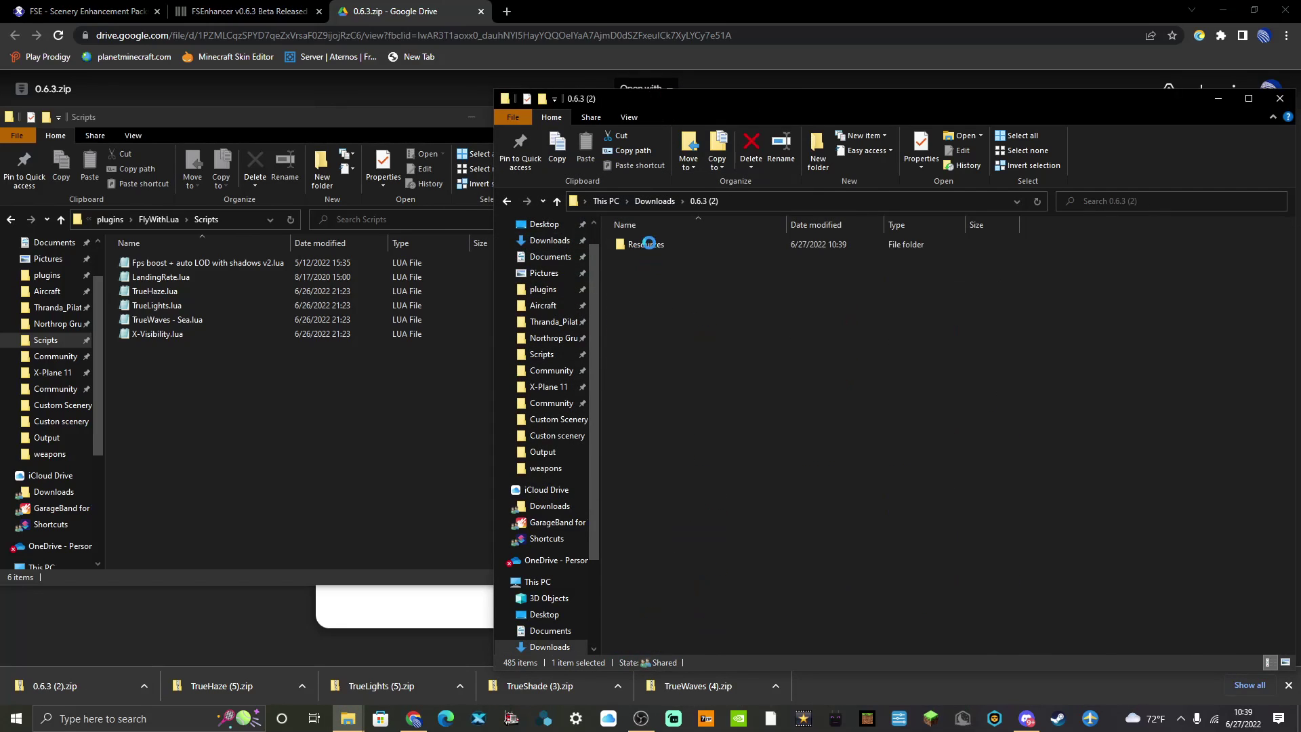
double_click(649, 244)
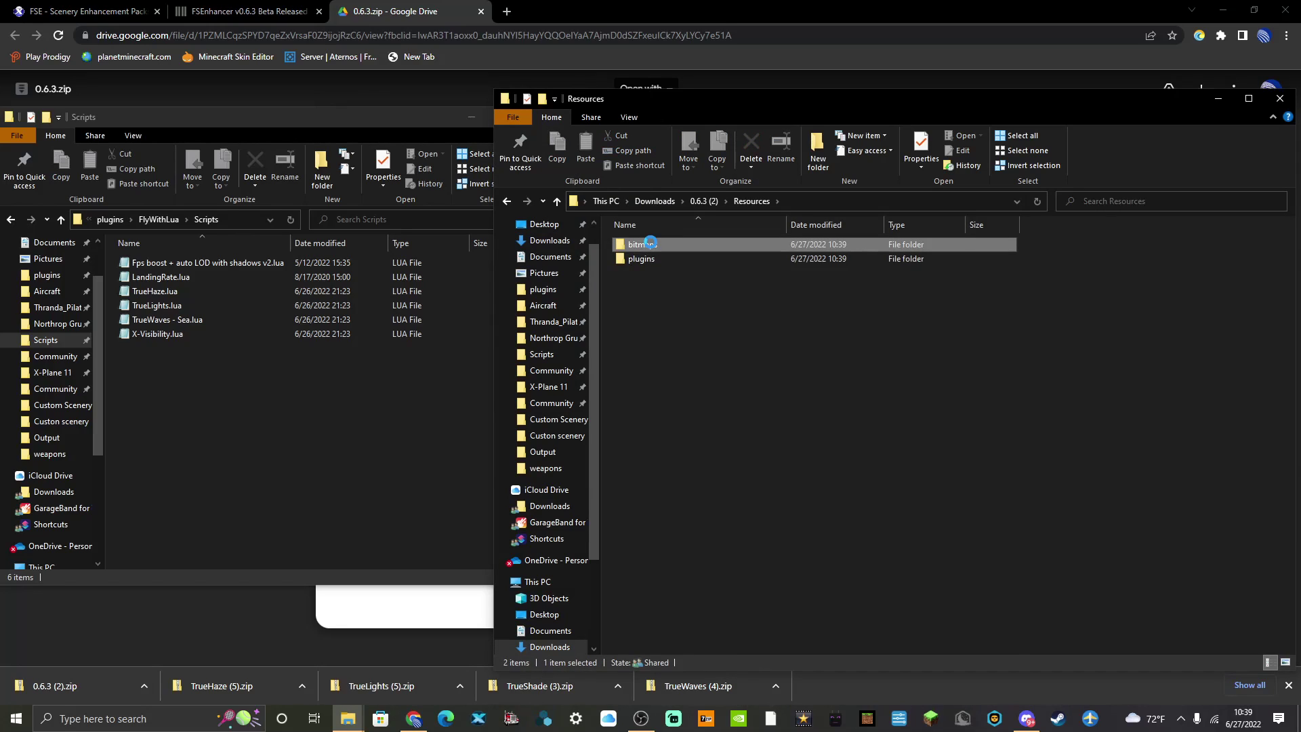
double_click(649, 243)
double_click(650, 243)
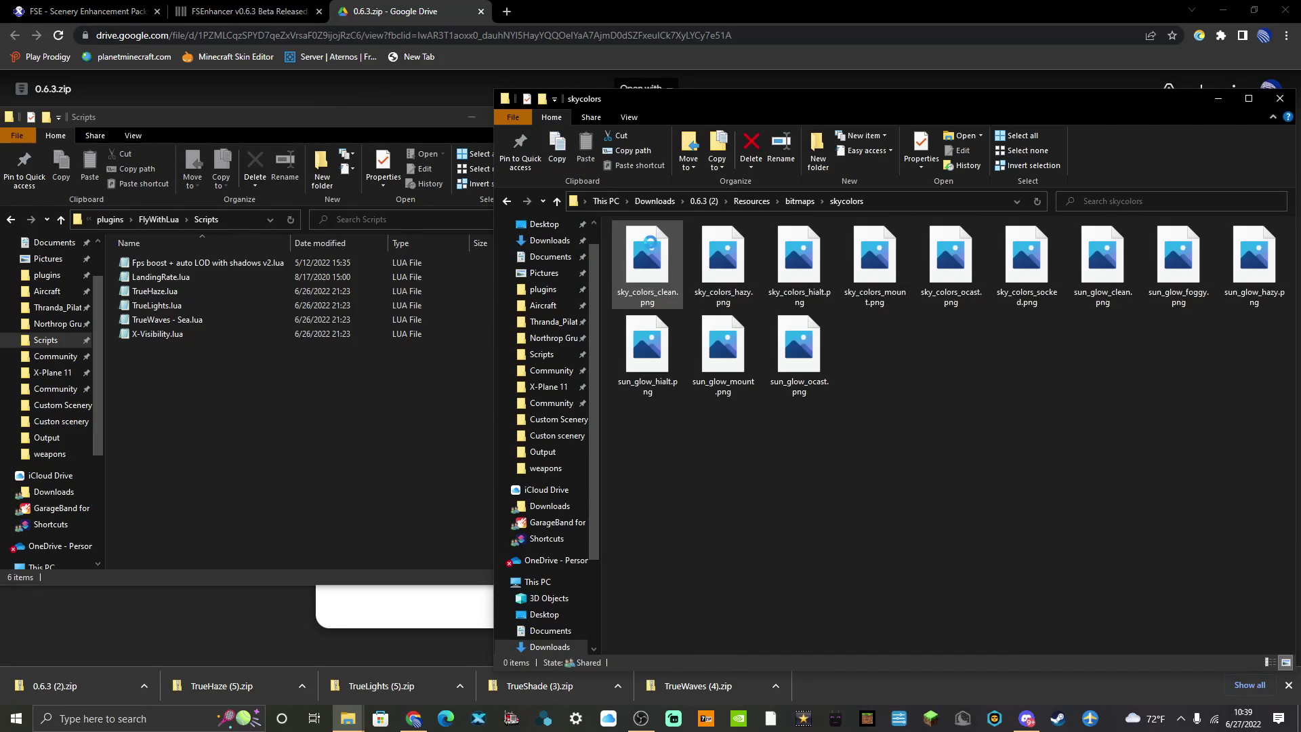
key("BackSpace")
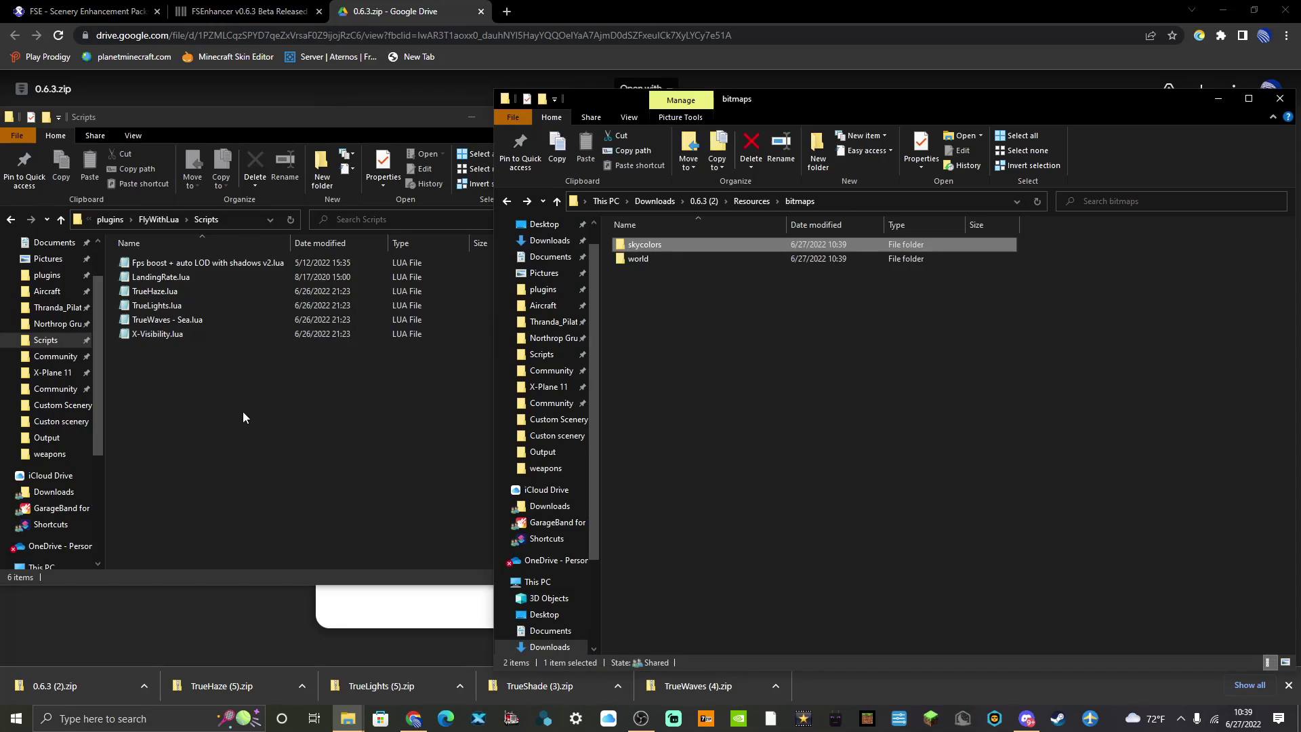
Show X-Plane's Resources\bitmaps, try dragging skycolors and world across, then go up to 0.6.3 (2)'s Resources.
left_click(256, 403)
key("alt+Left")
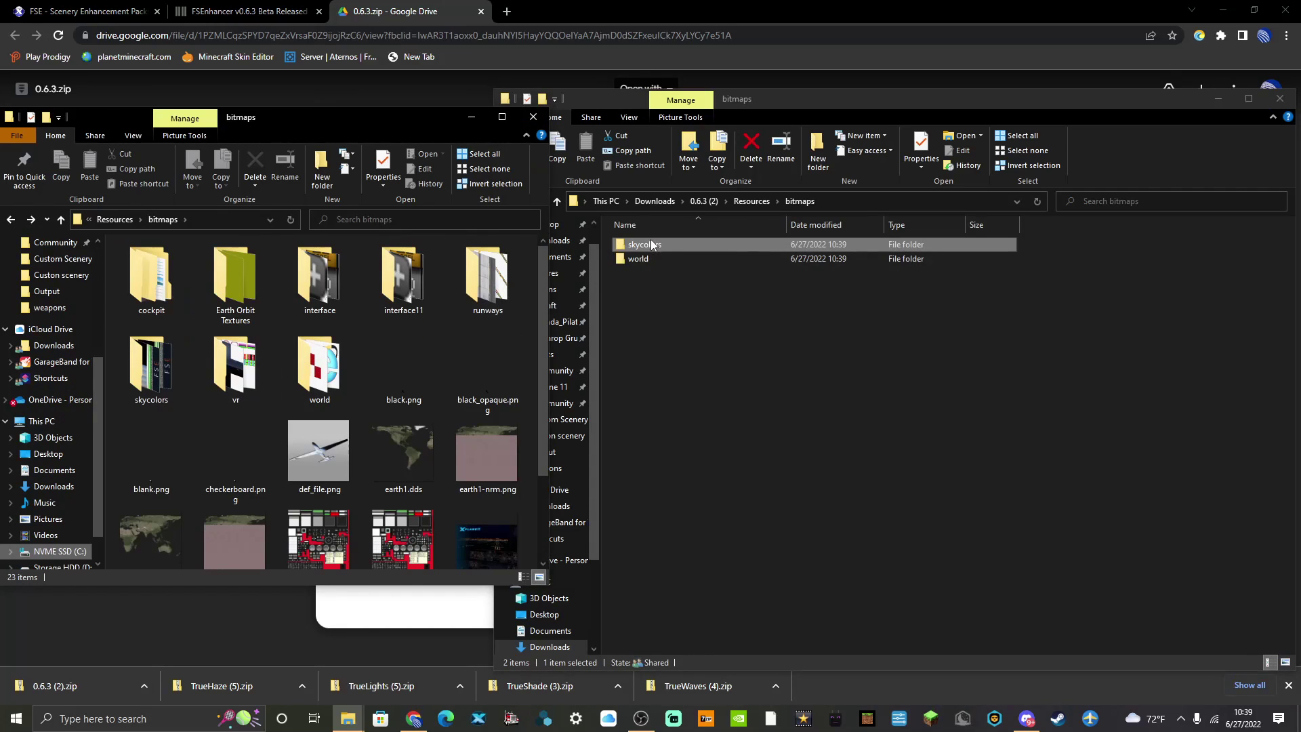
mouse_move(658, 251)
left_mouse_down()
mouse_move(156, 417)
mouse_move(481, 319)
mouse_move(714, 325)
mouse_move(676, 243)
left_mouse_up()
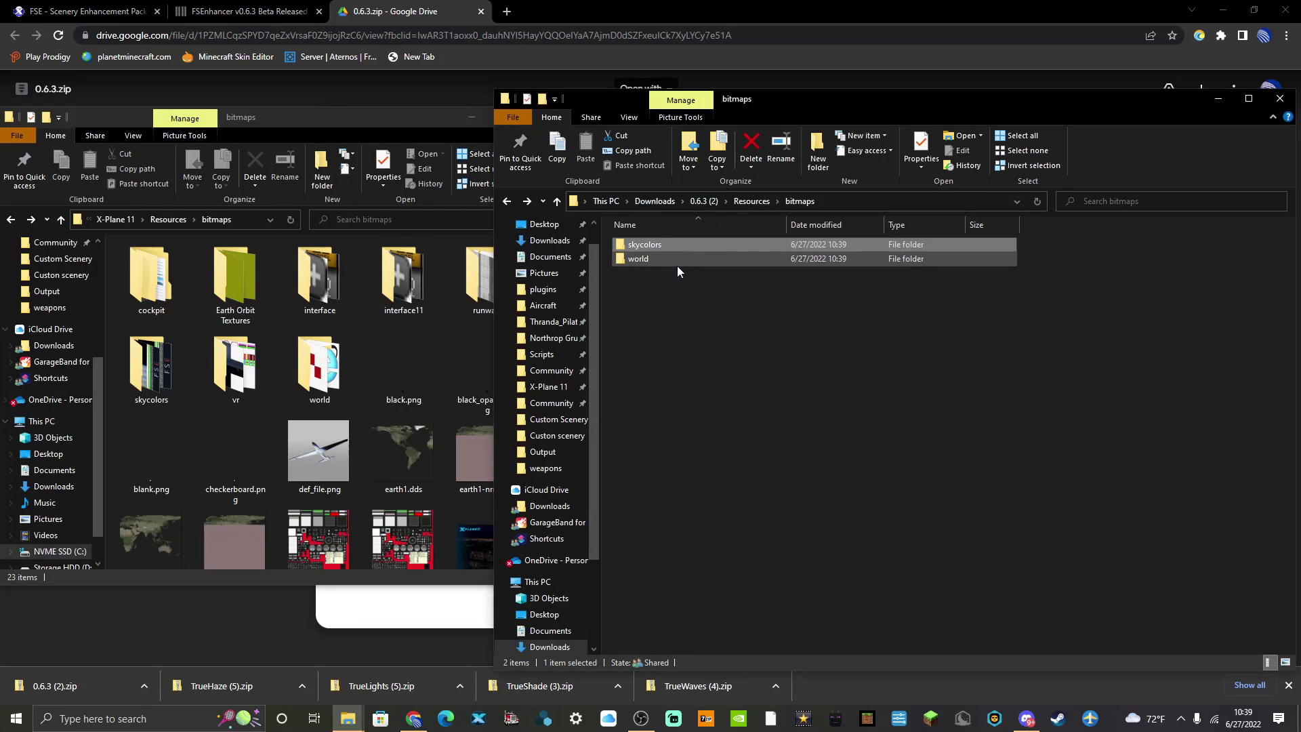
left_click(677, 285)
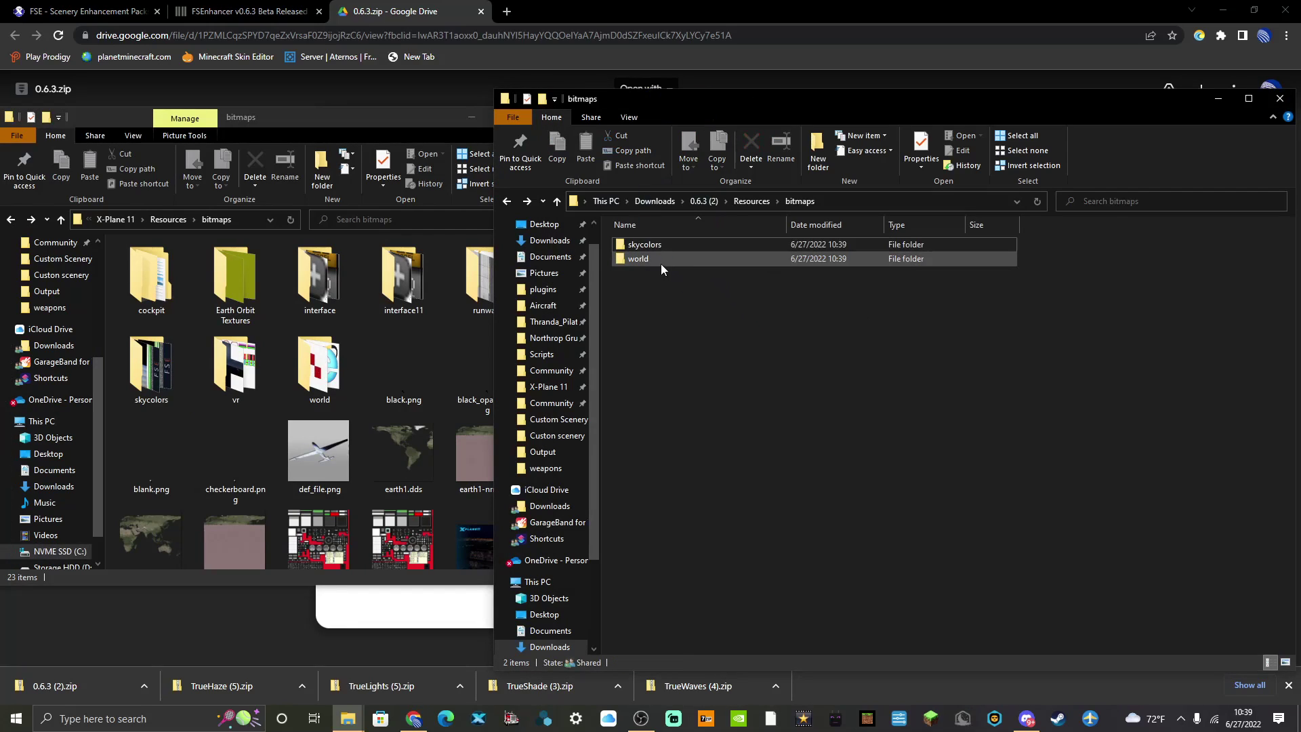
left_click_drag(659, 259, 764, 276)
key("alt+Up")
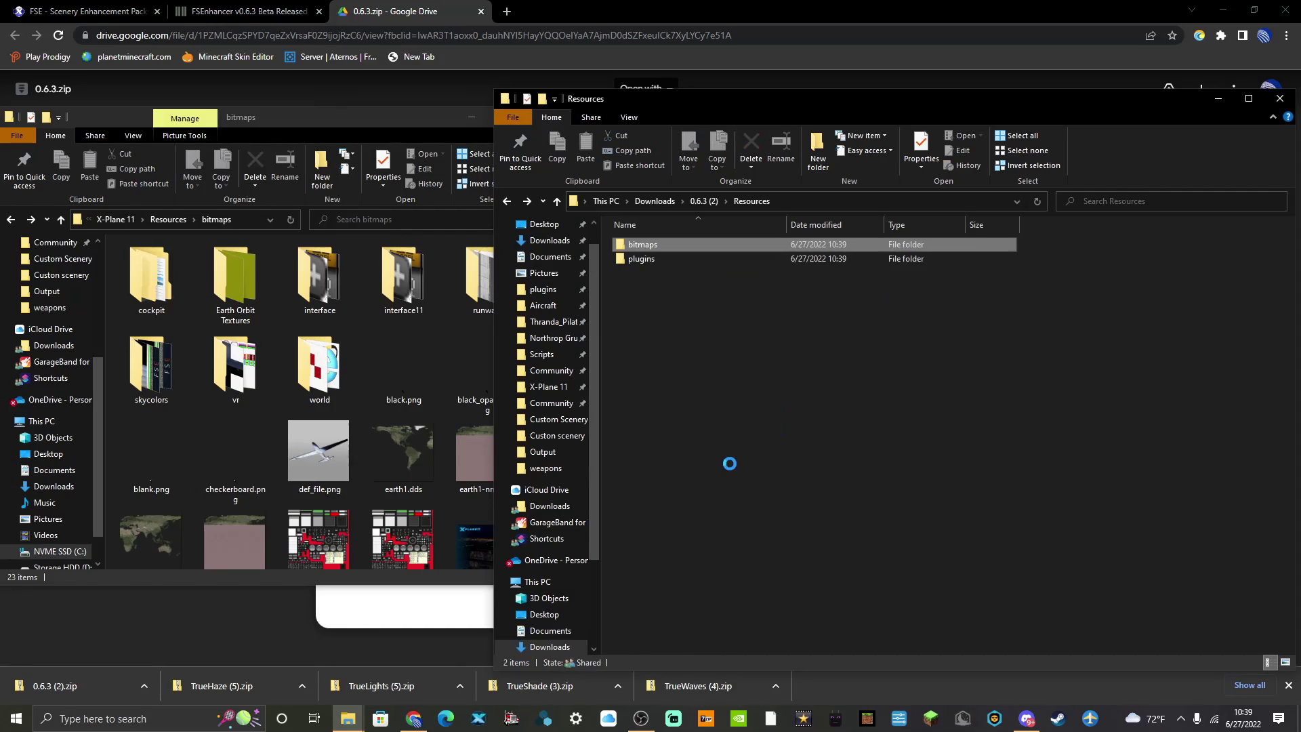
double_click(622, 260)
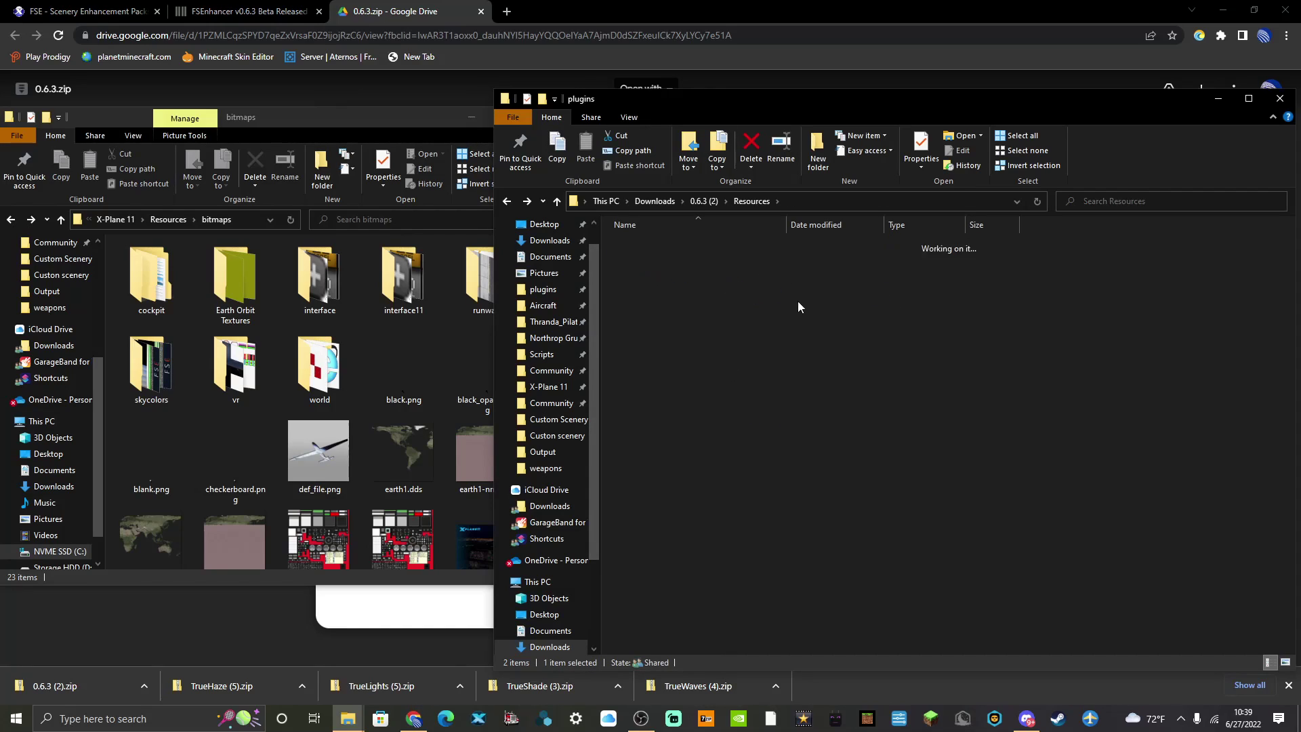
double_click(688, 242)
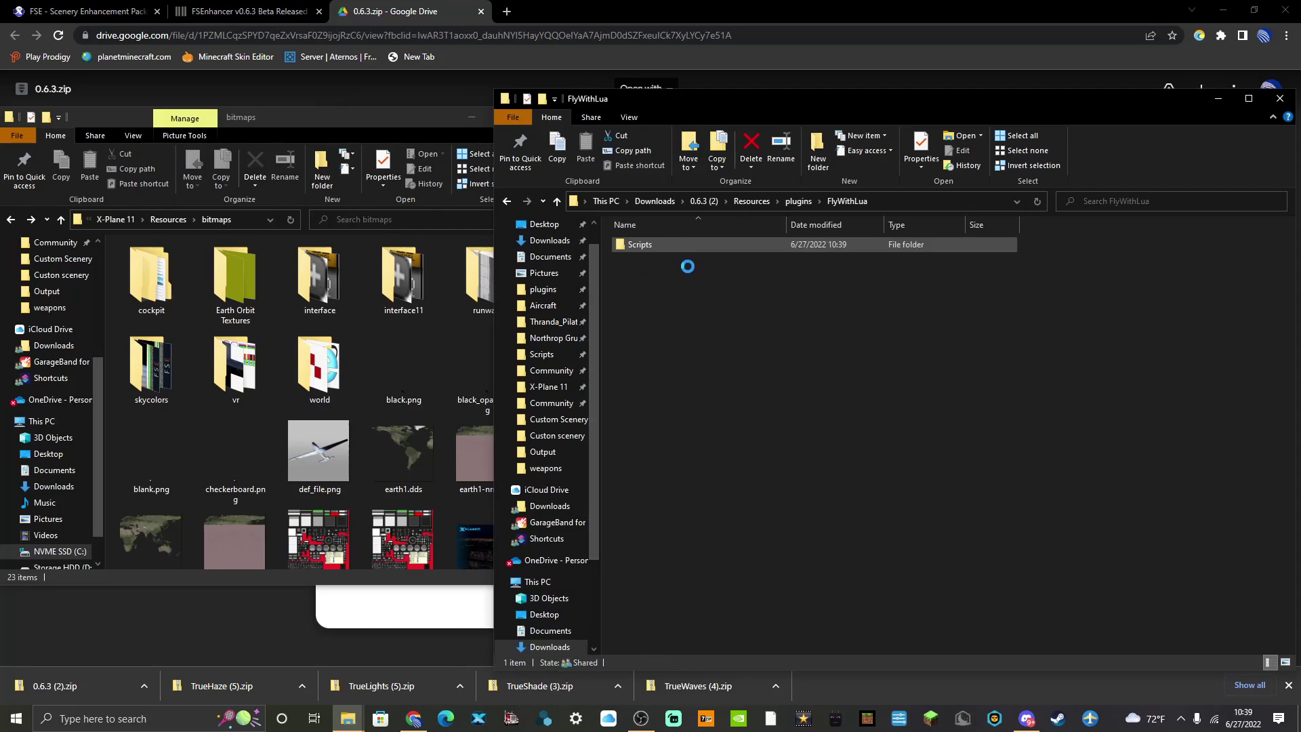
double_click(684, 248)
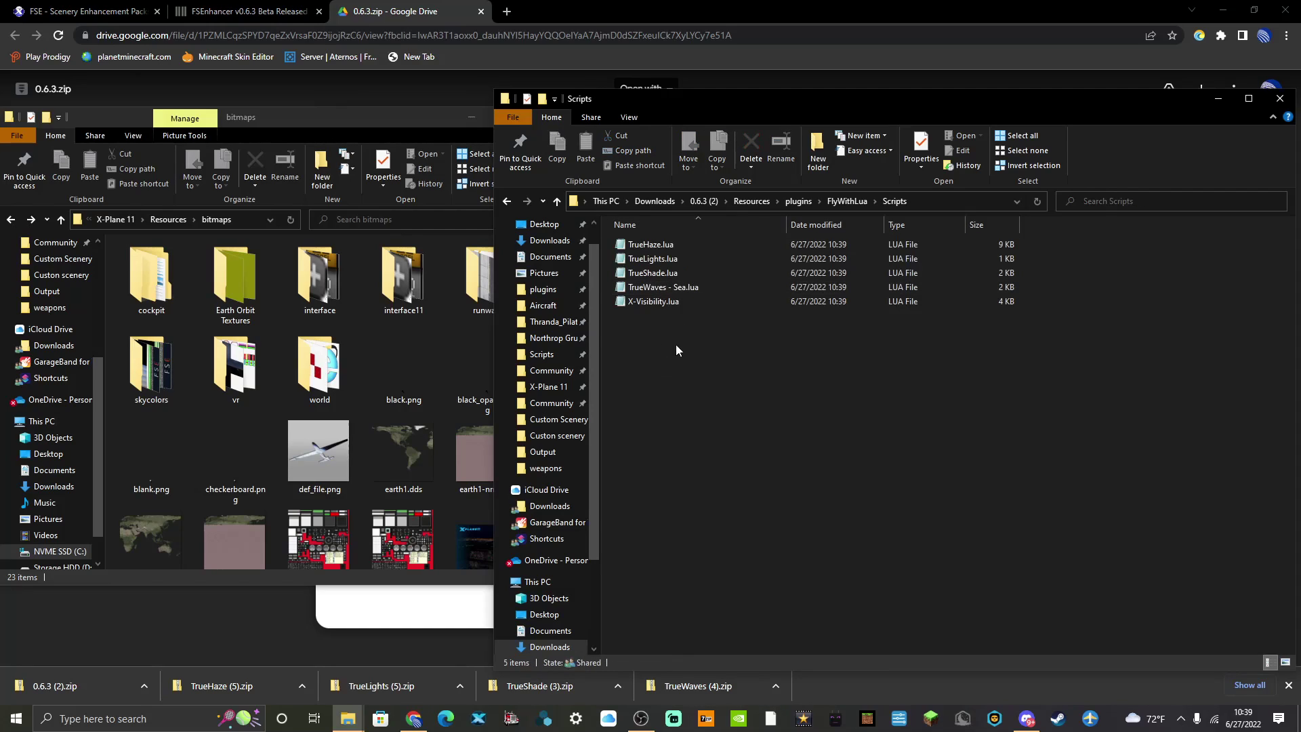
left_click(692, 274)
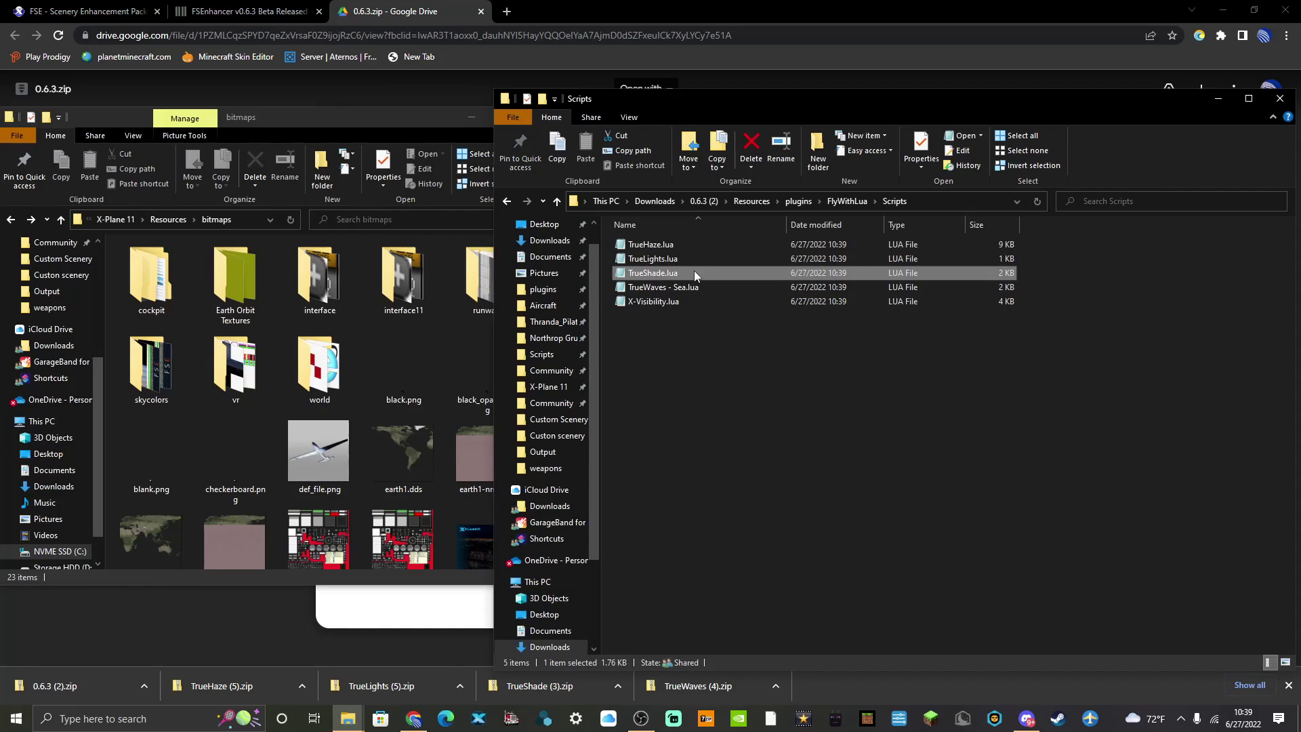
left_click(696, 363)
key("BackSpace")
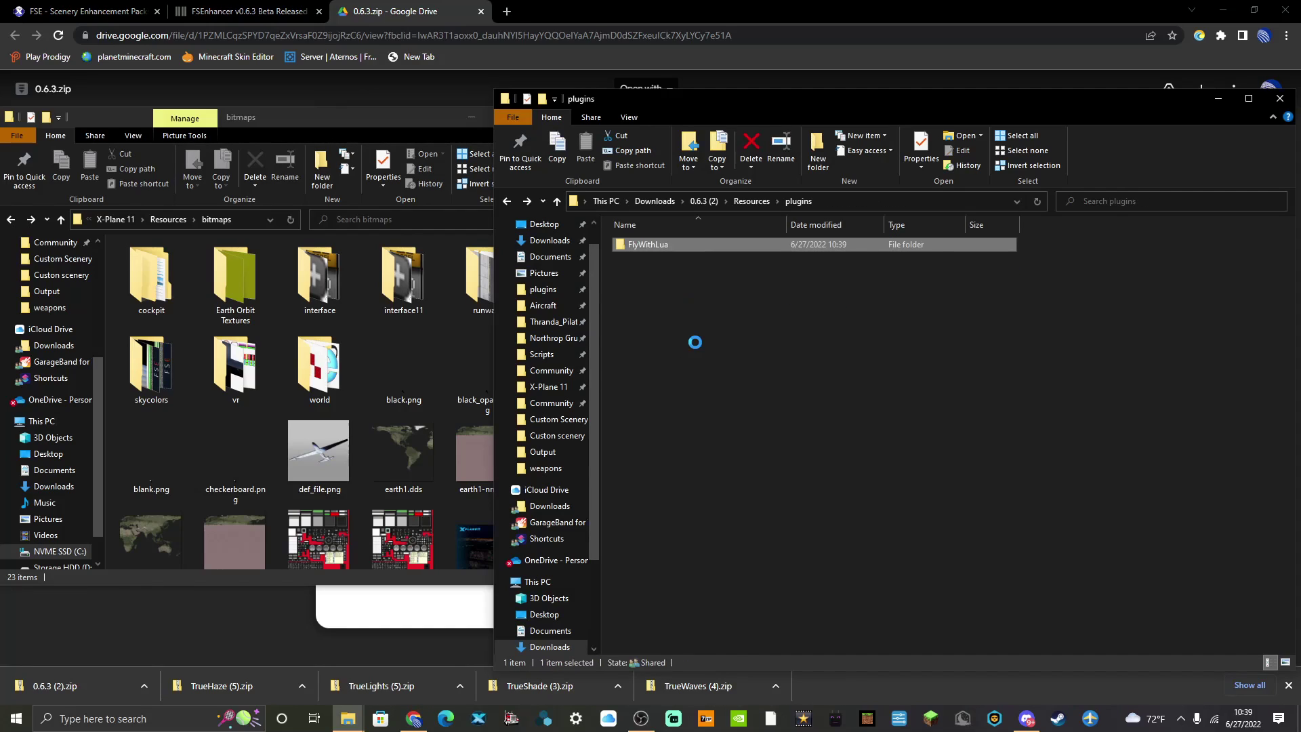
key("BackSpace")
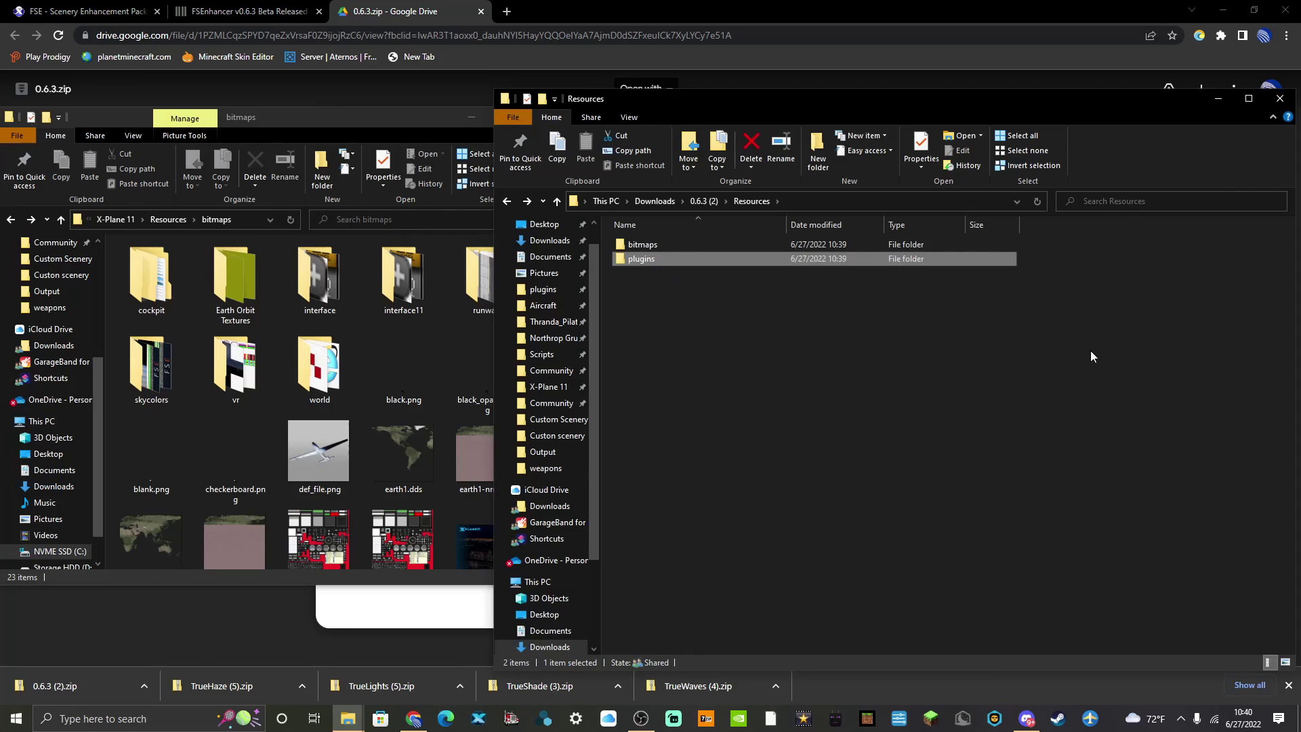
Drag the extracted plugins folder onto X-Plane 11's plugins and check X-Plane's Resources path.
left_click(157, 218)
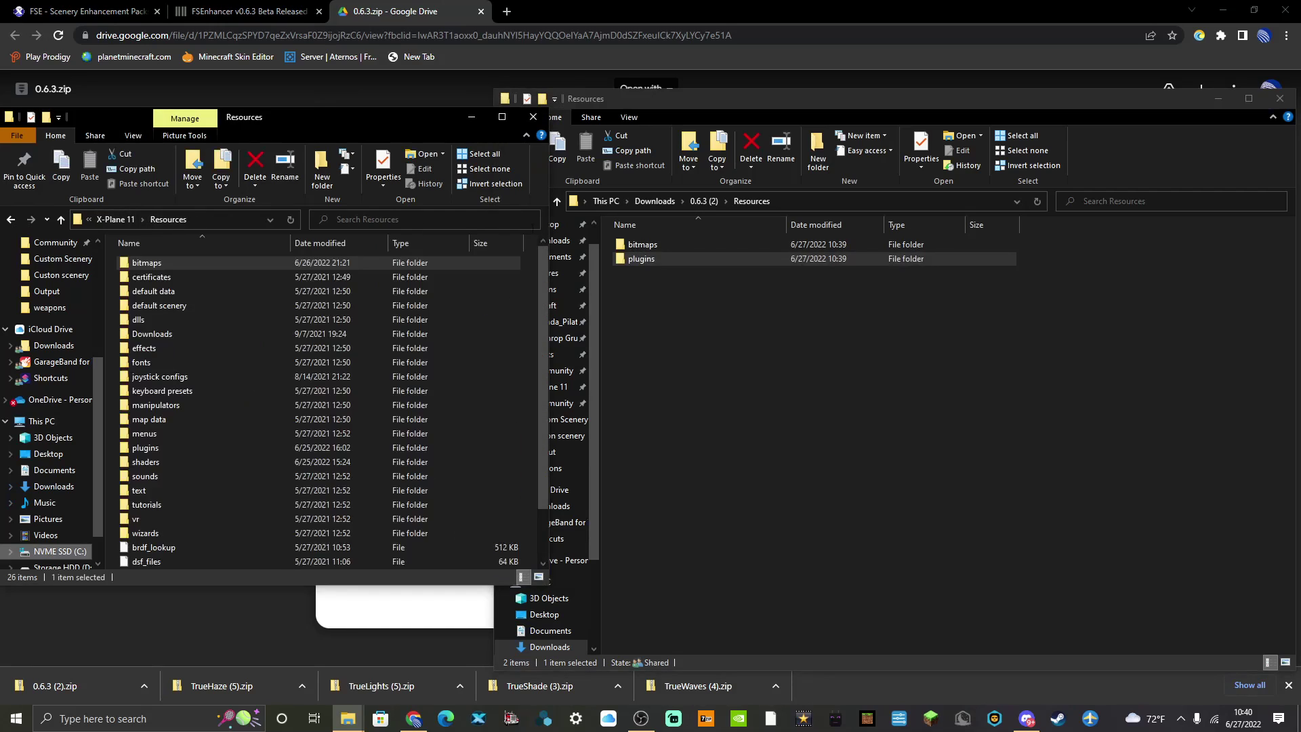
left_click_drag(647, 265, 824, 340)
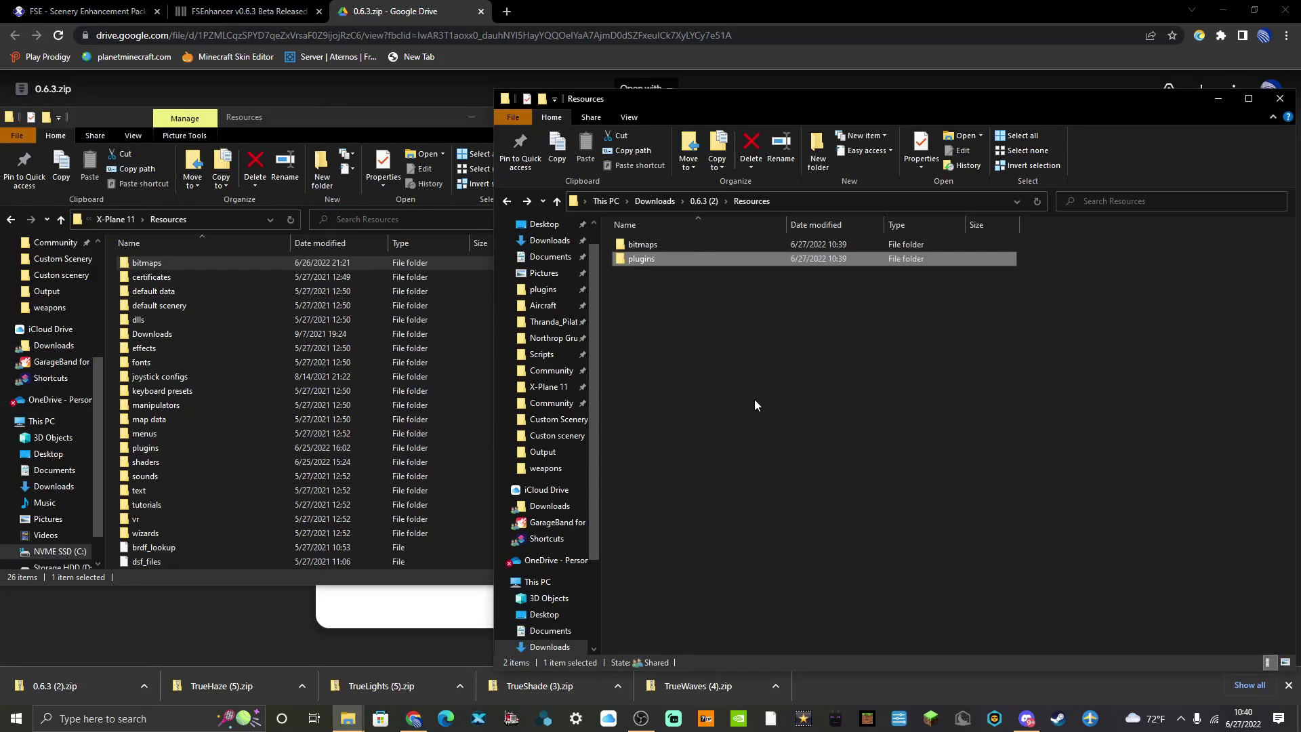
key("Return")
key("Return")
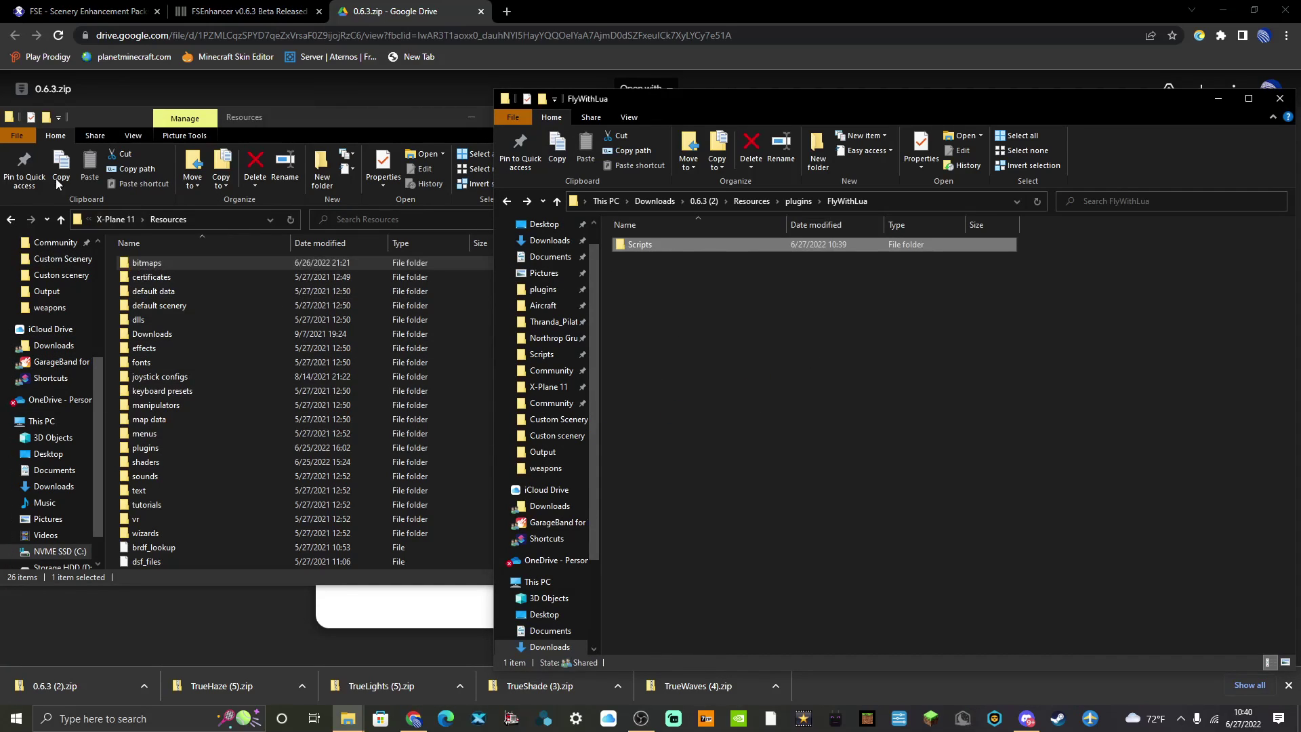
left_click(246, 219)
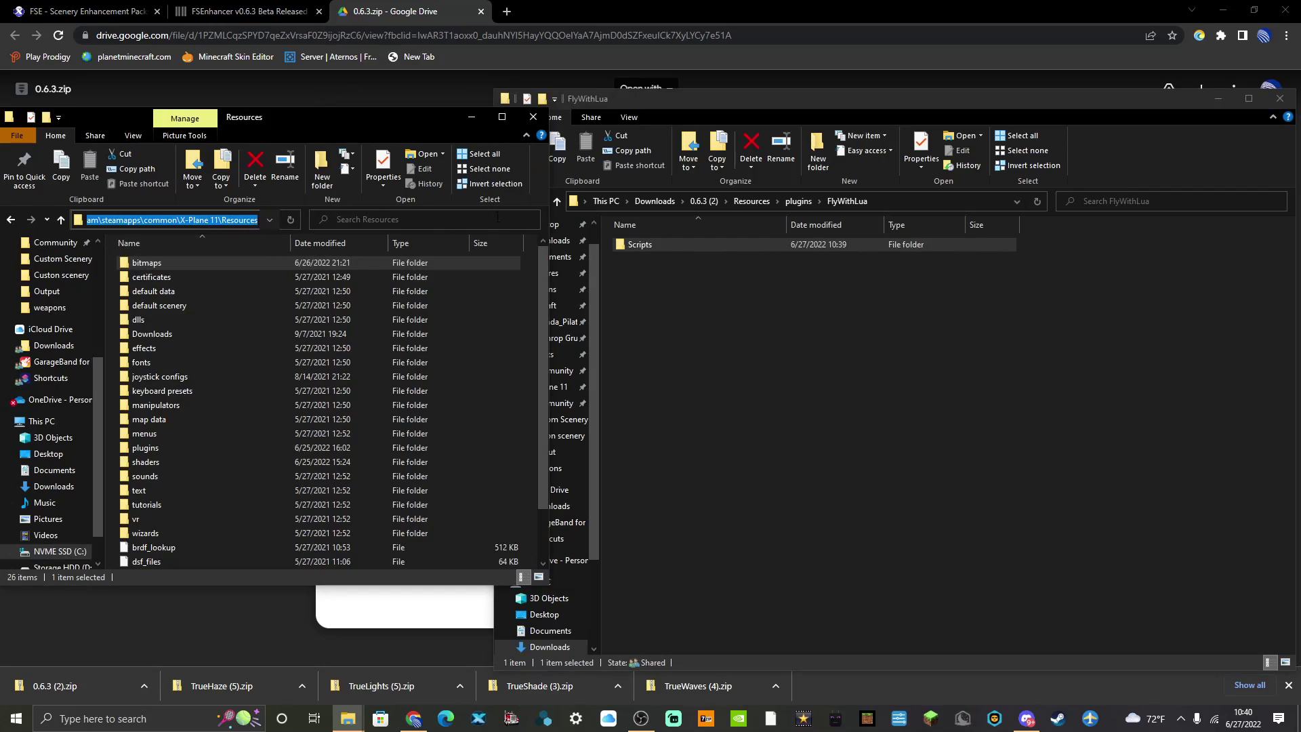
left_click(523, 416)
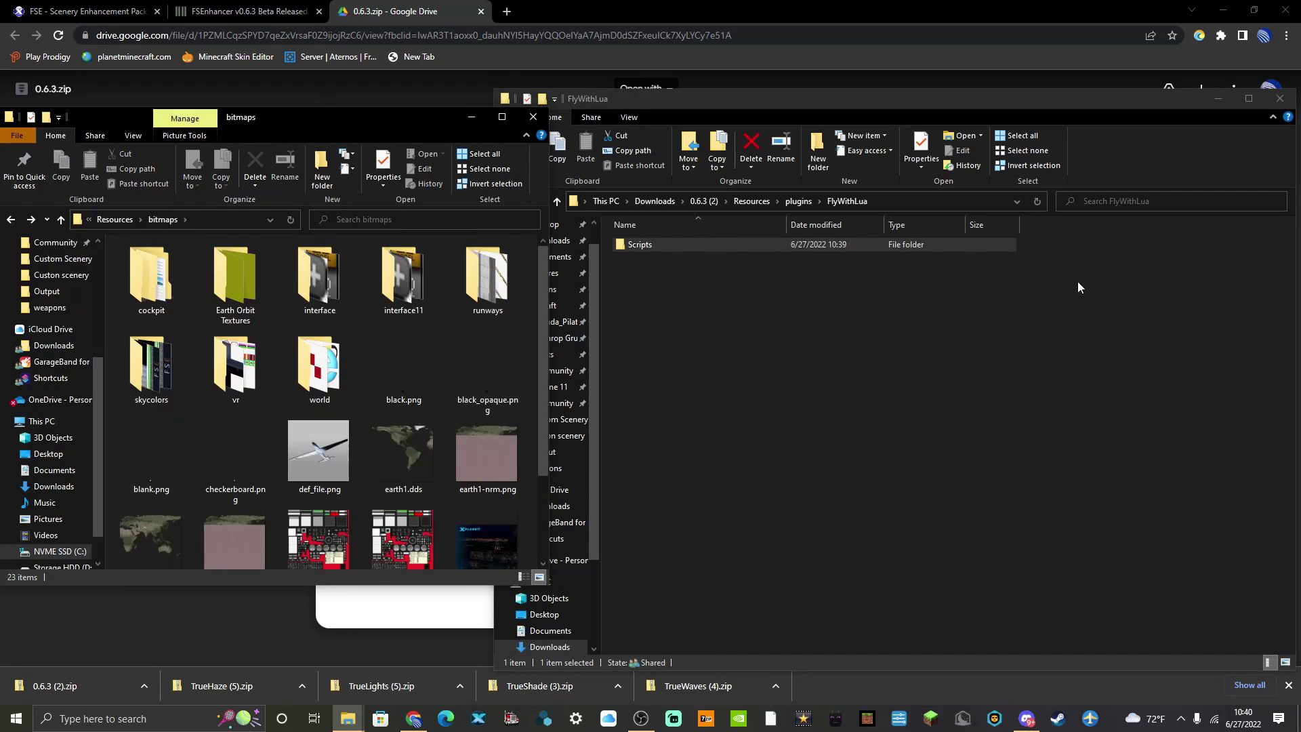
Move the extracted-files window up from plugins to the top of 0.6.3 (2).
left_click(991, 300)
key("BackSpace")
key("BackSpace")
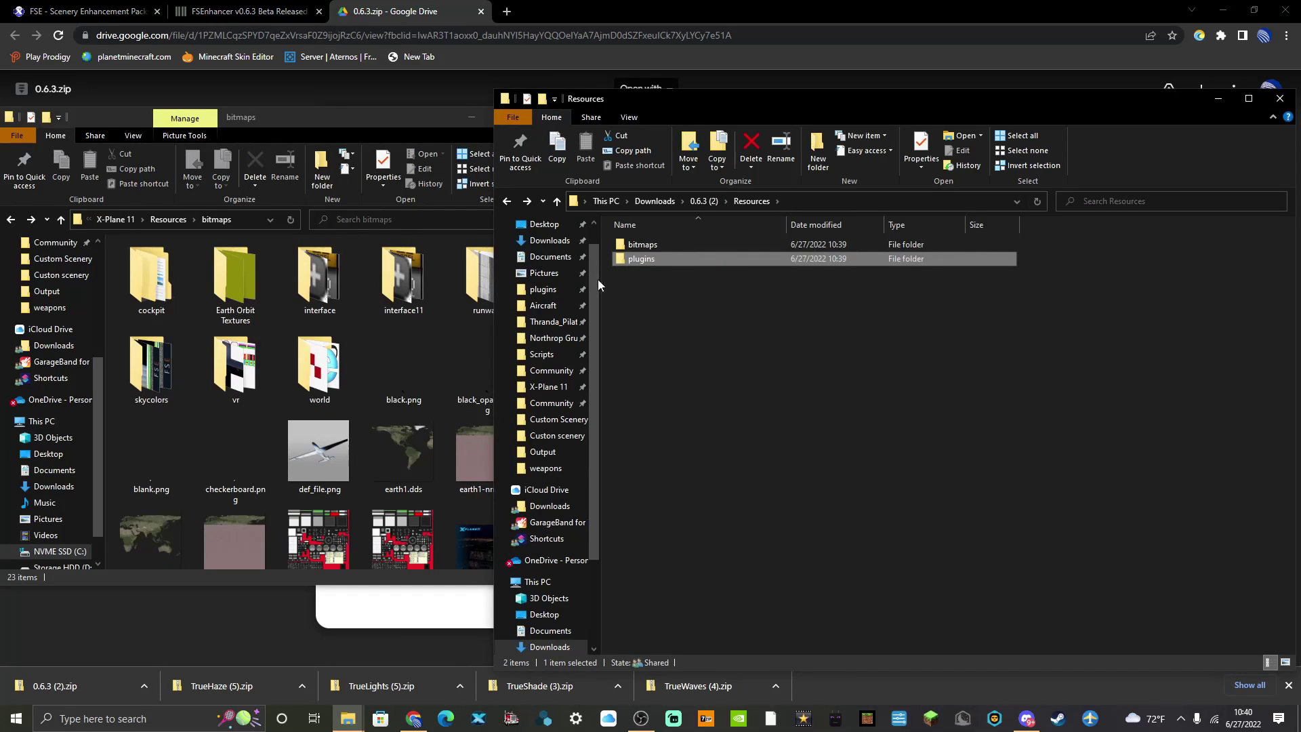
key("BackSpace")
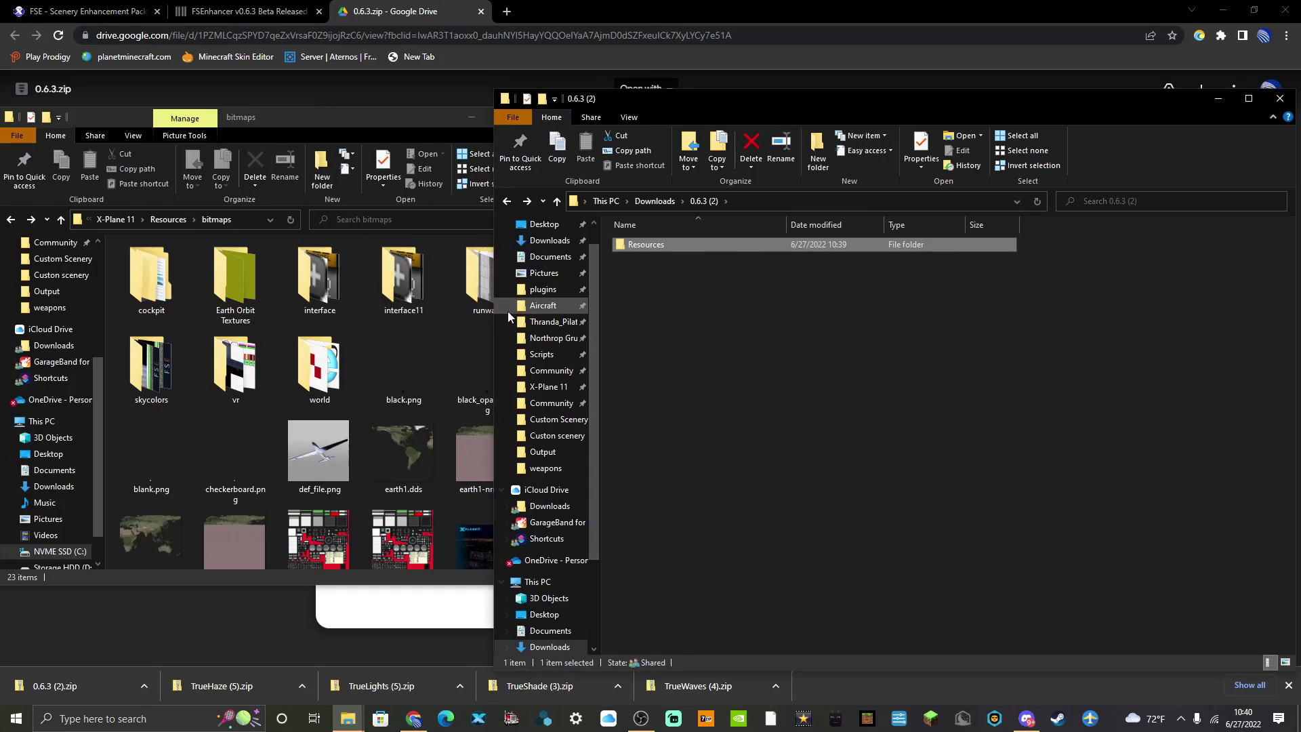
Extract TrueLights (4).zip in Downloads with Extract All.
scroll(535, 308, "up", 1)
left_click(549, 270)
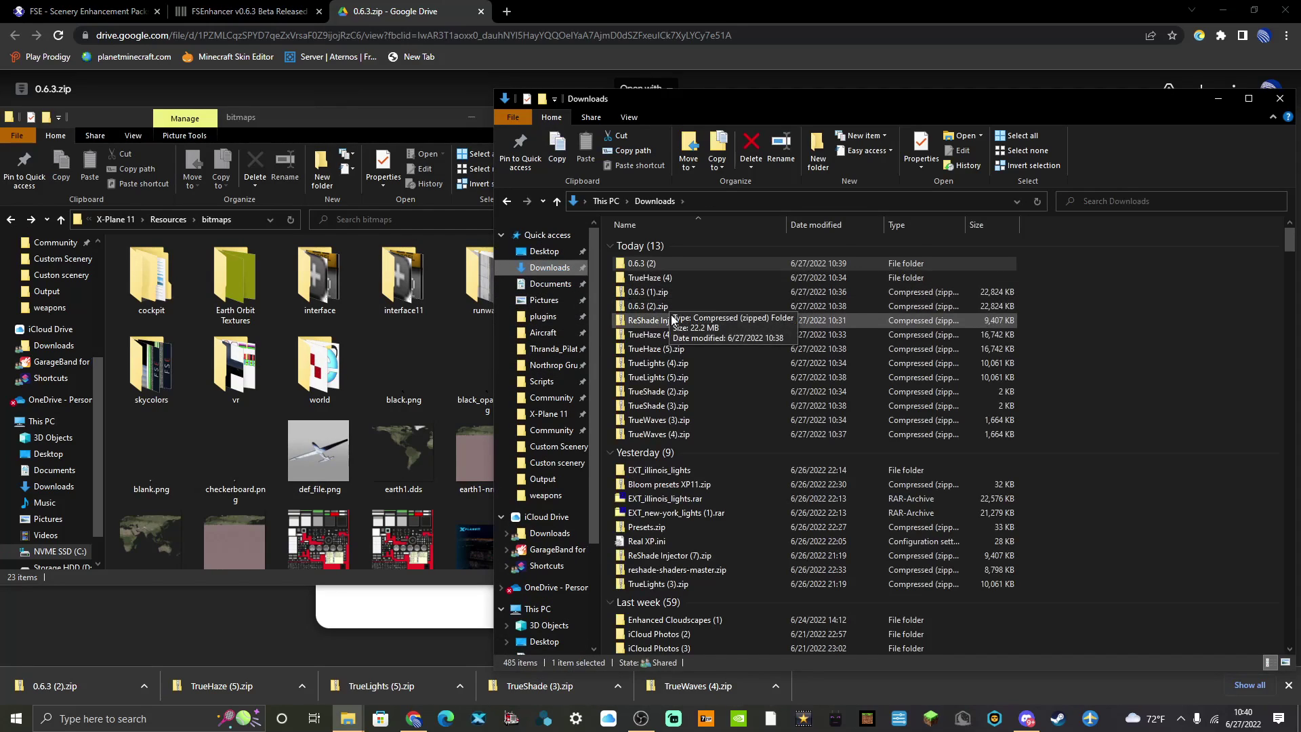
right_click(679, 363)
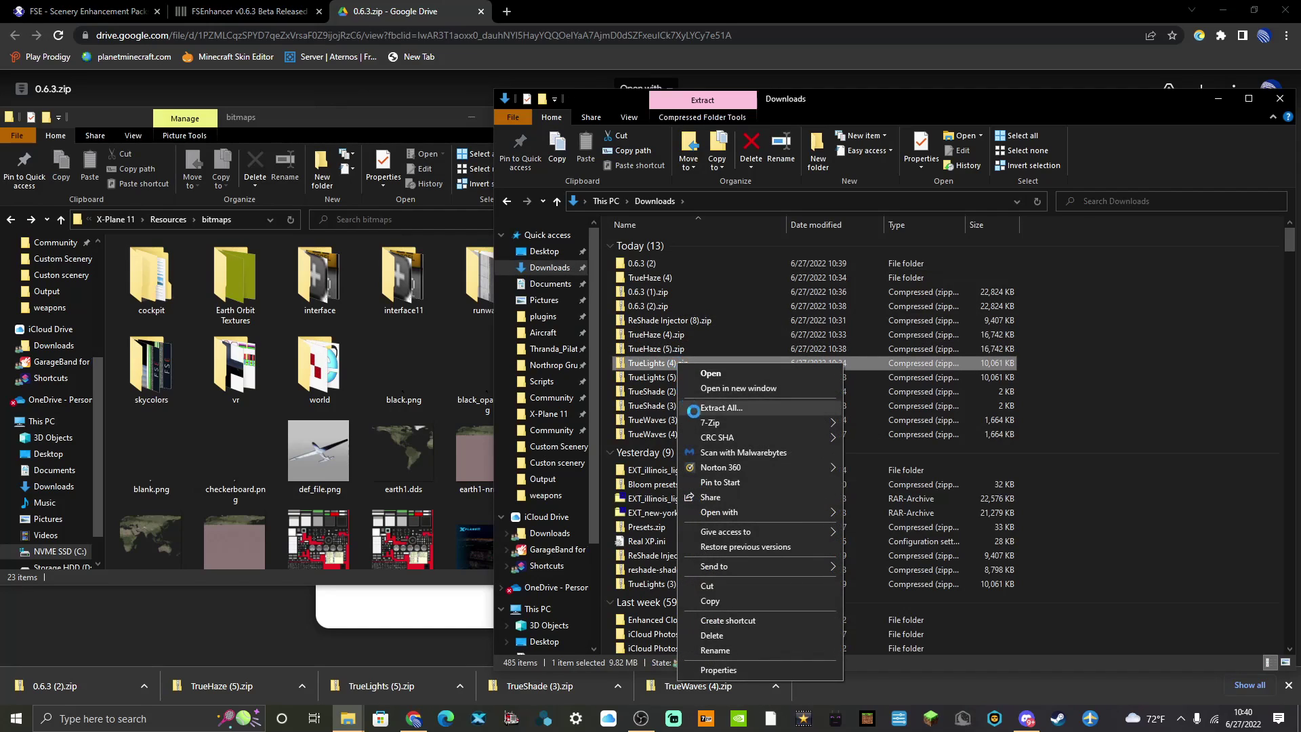
left_click(693, 409)
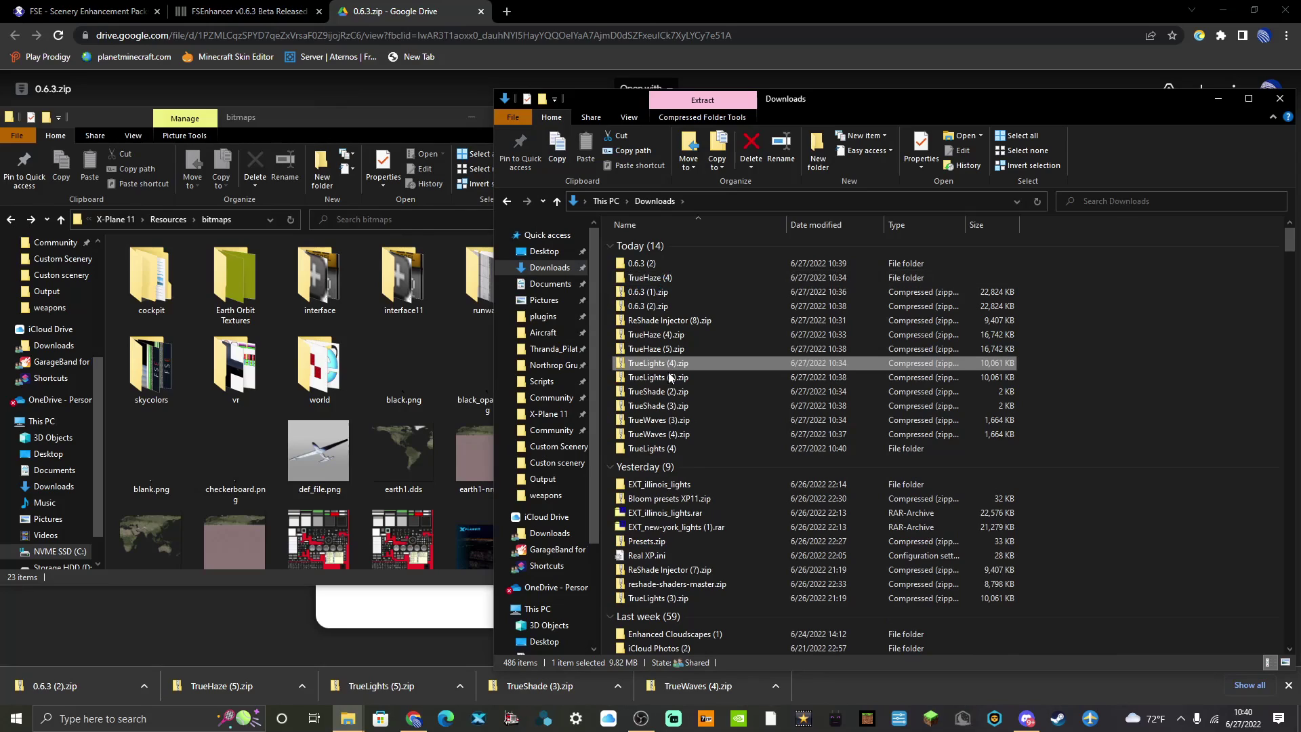
double_click(650, 448)
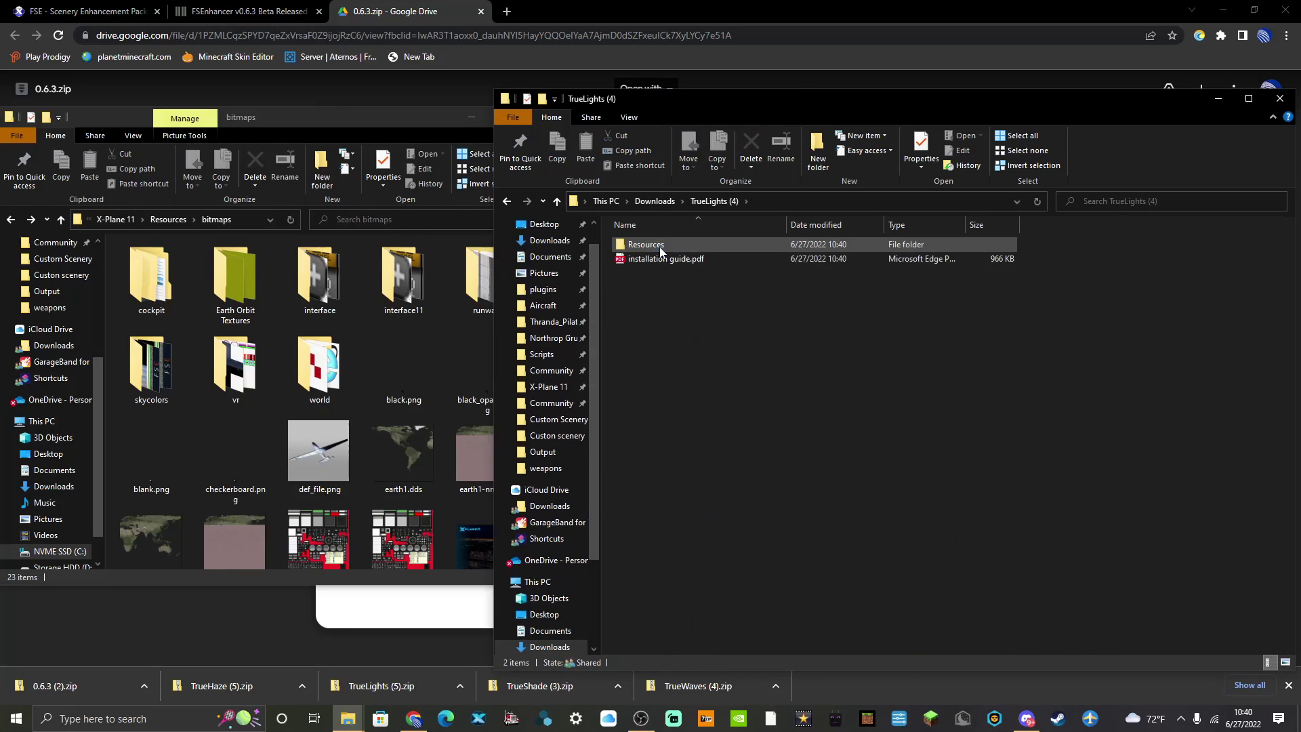
double_click(658, 245)
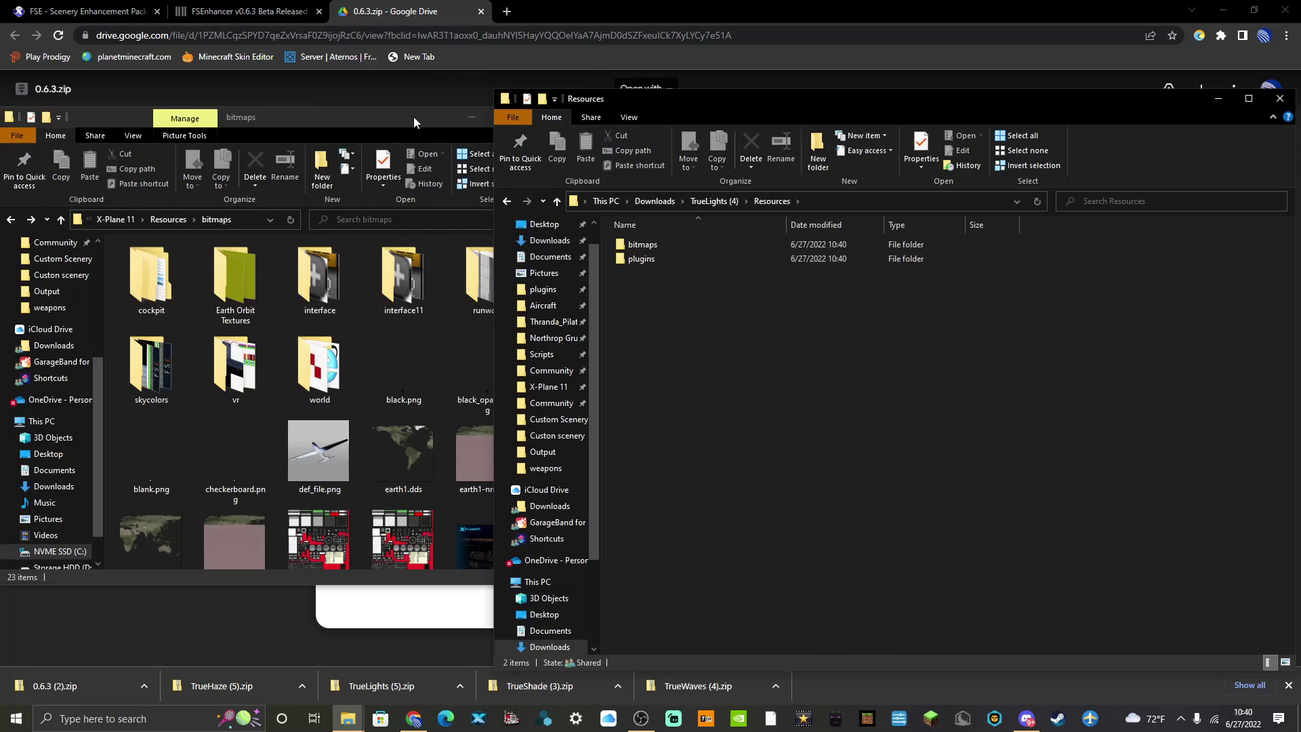
left_click_drag(413, 116, 389, 115)
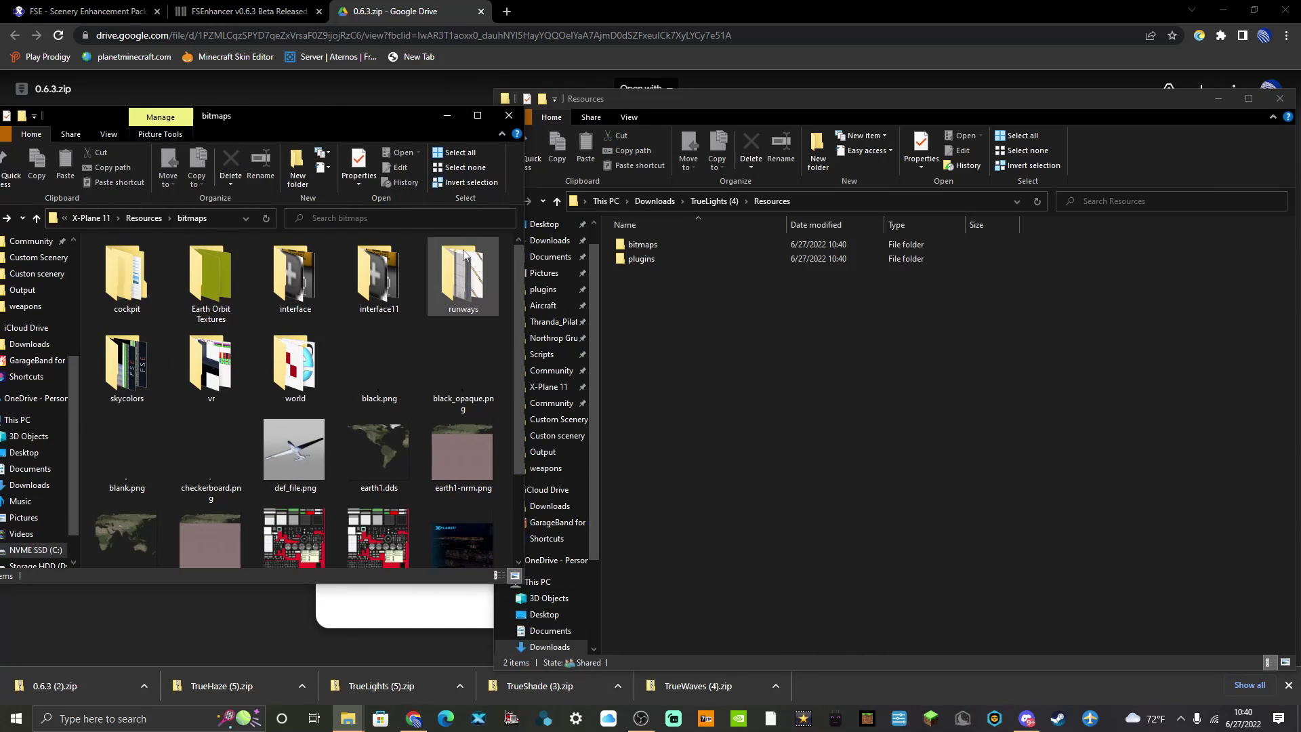
double_click(706, 244)
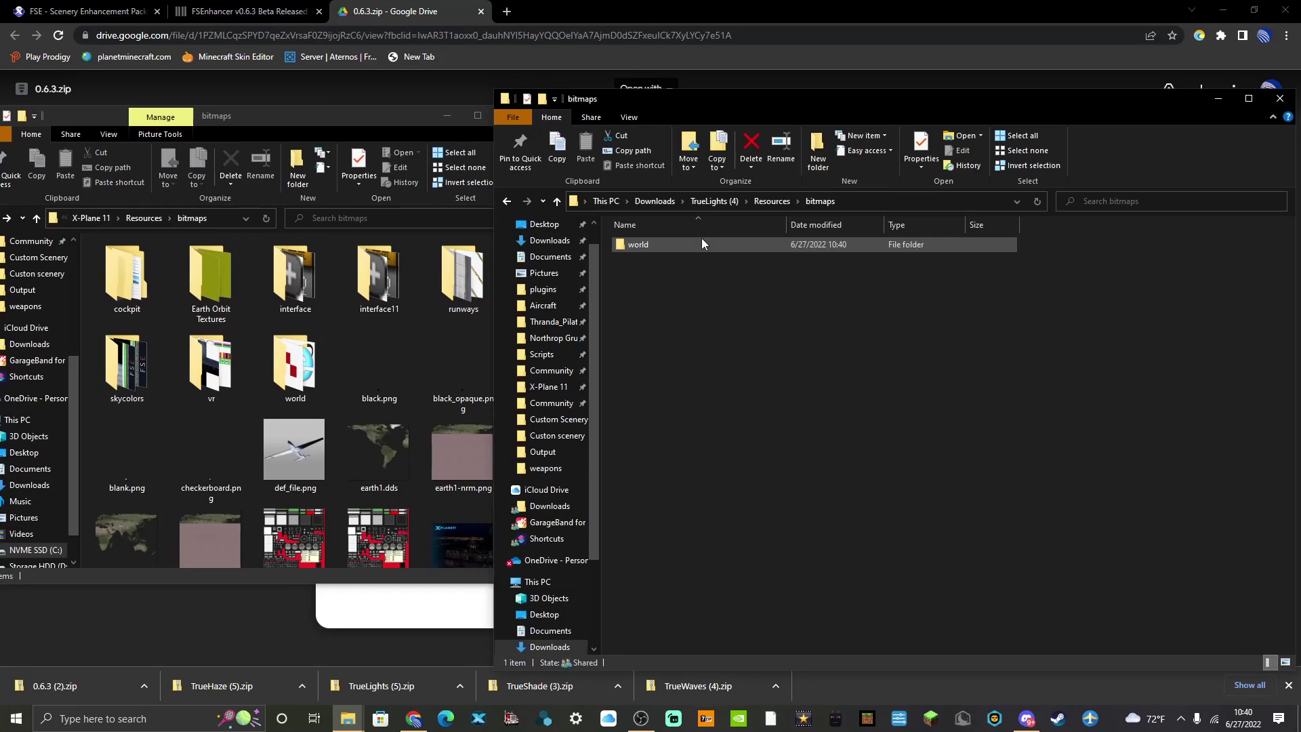
double_click(694, 244)
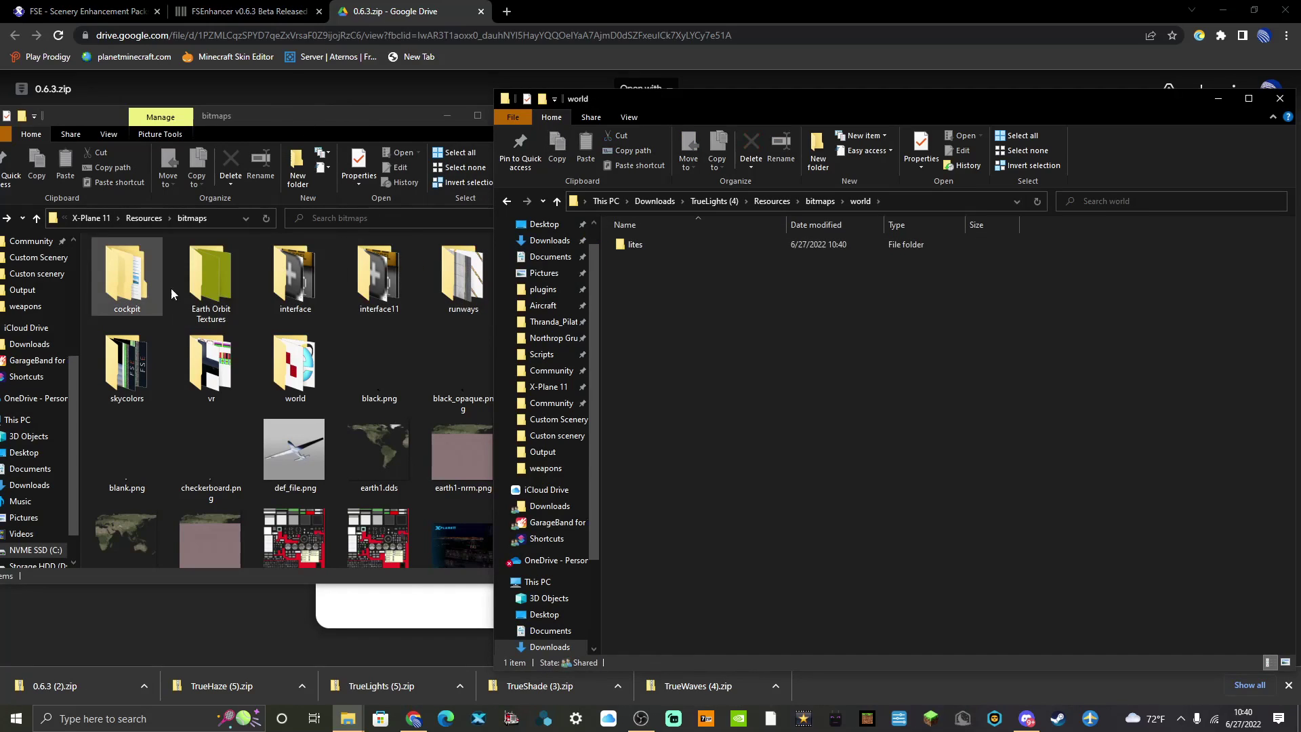
left_click(299, 117)
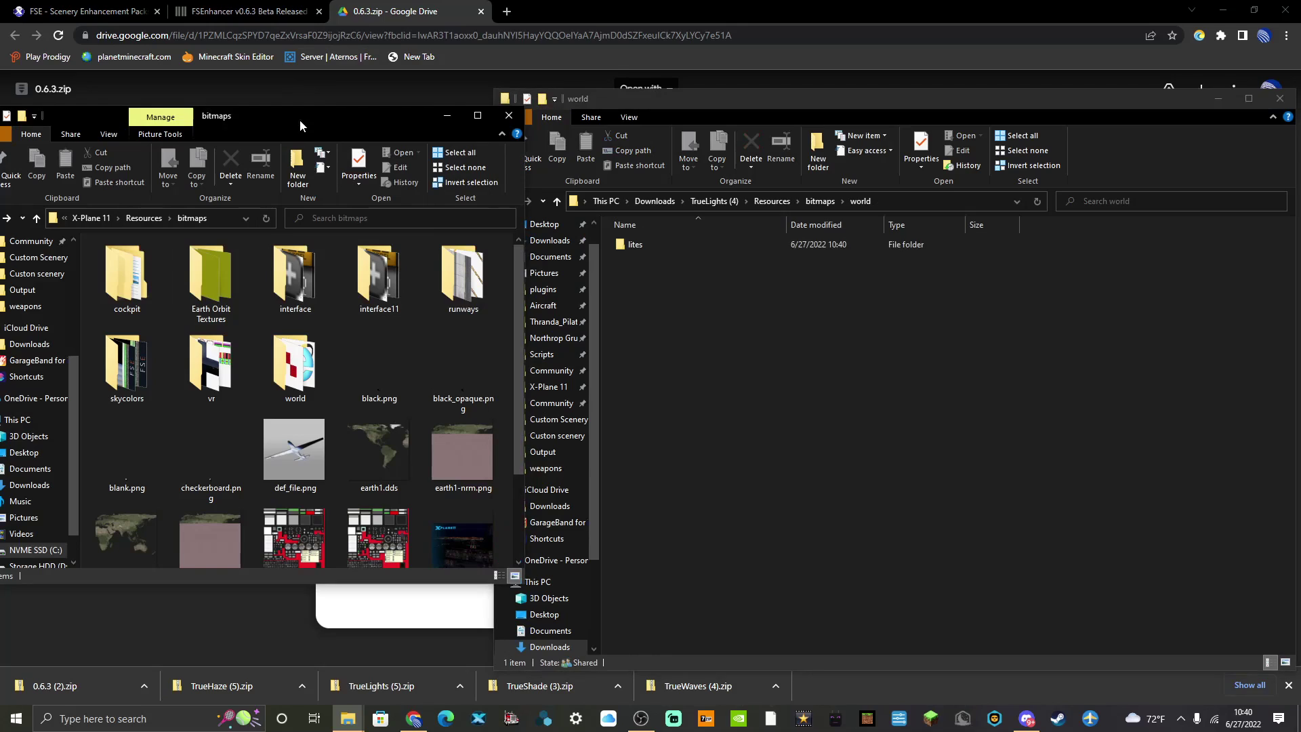
double_click(323, 386)
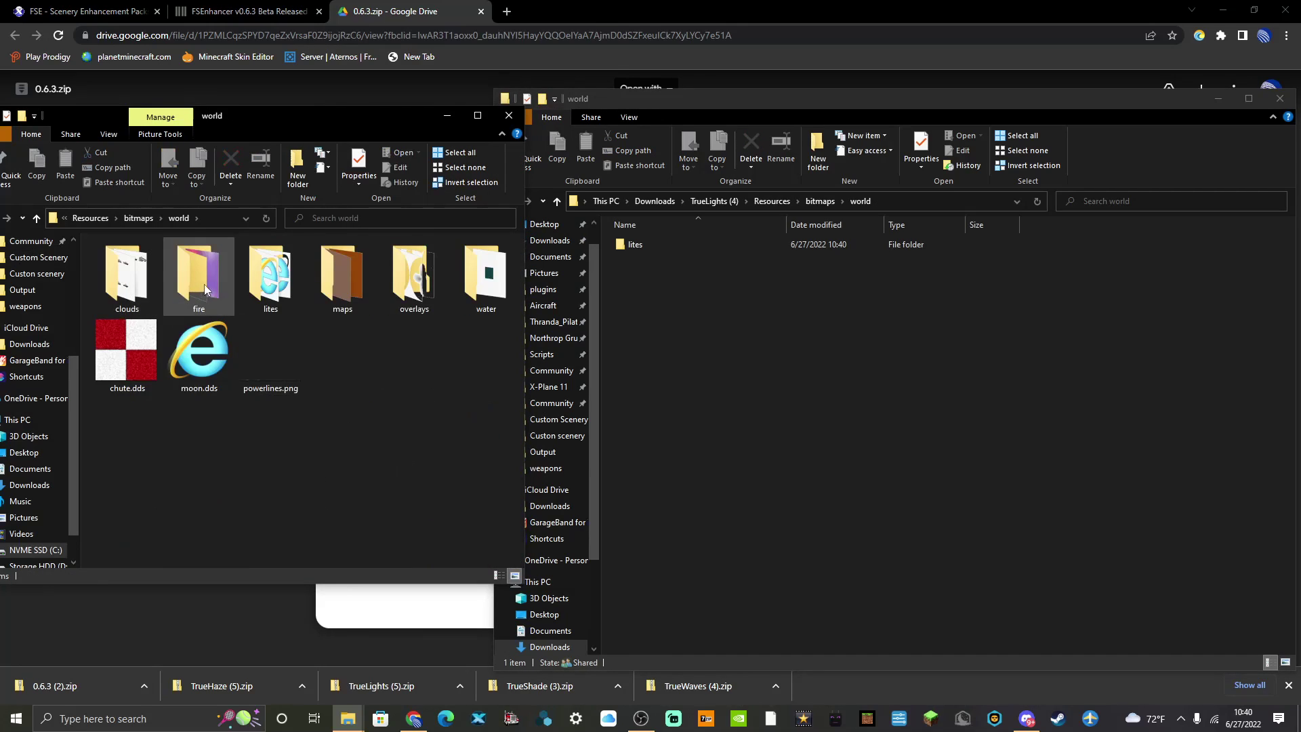
left_click(282, 291)
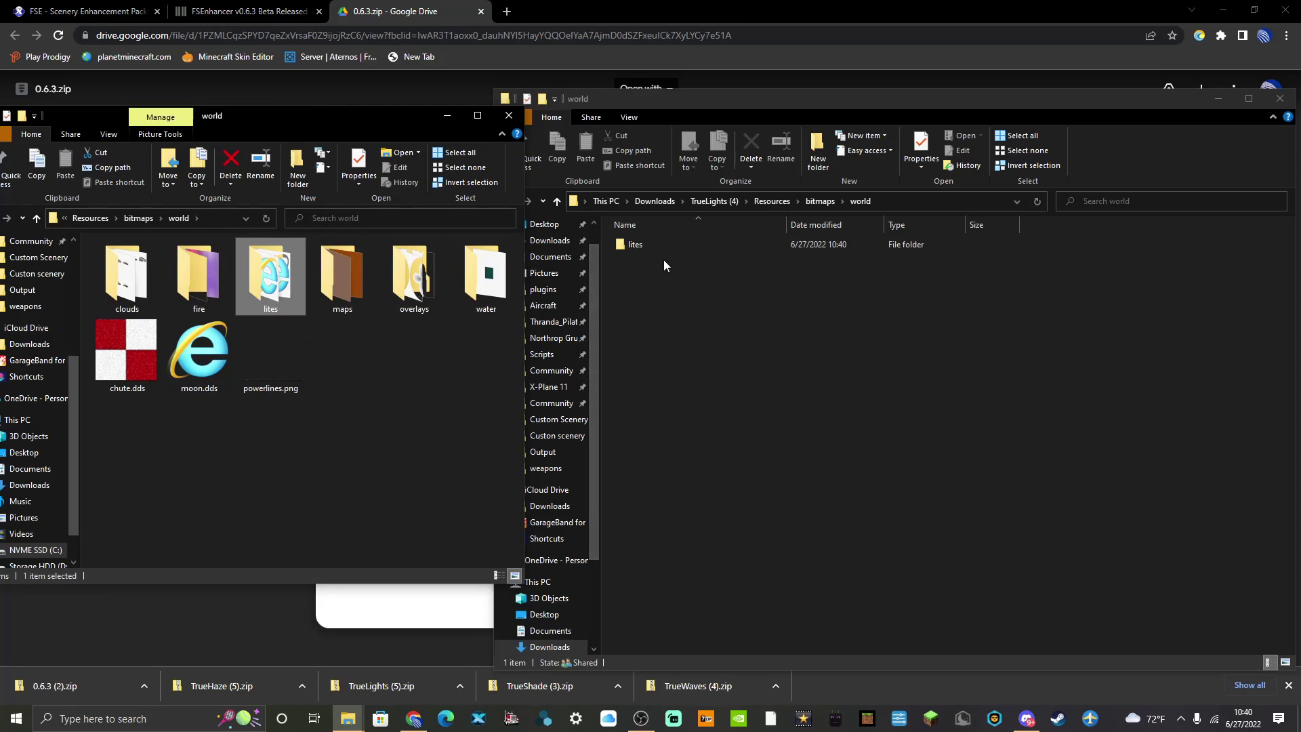
left_click(771, 202)
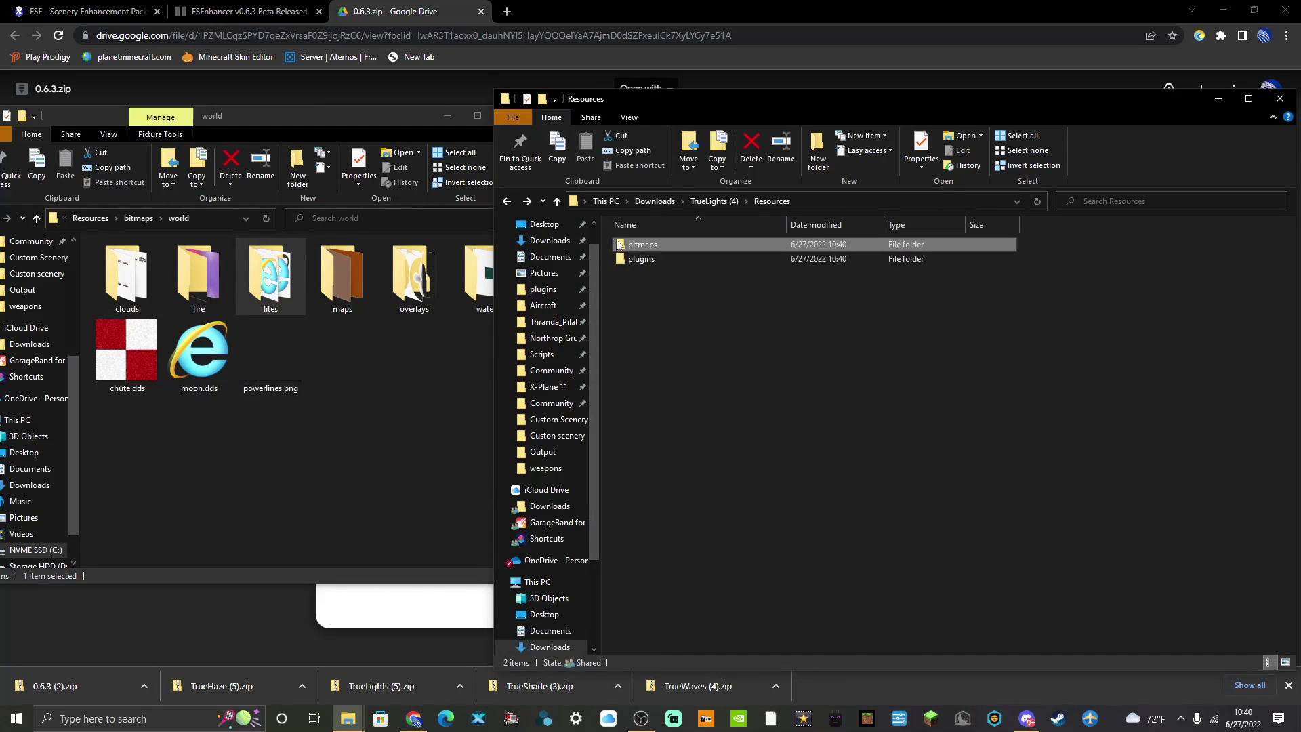
double_click(640, 259)
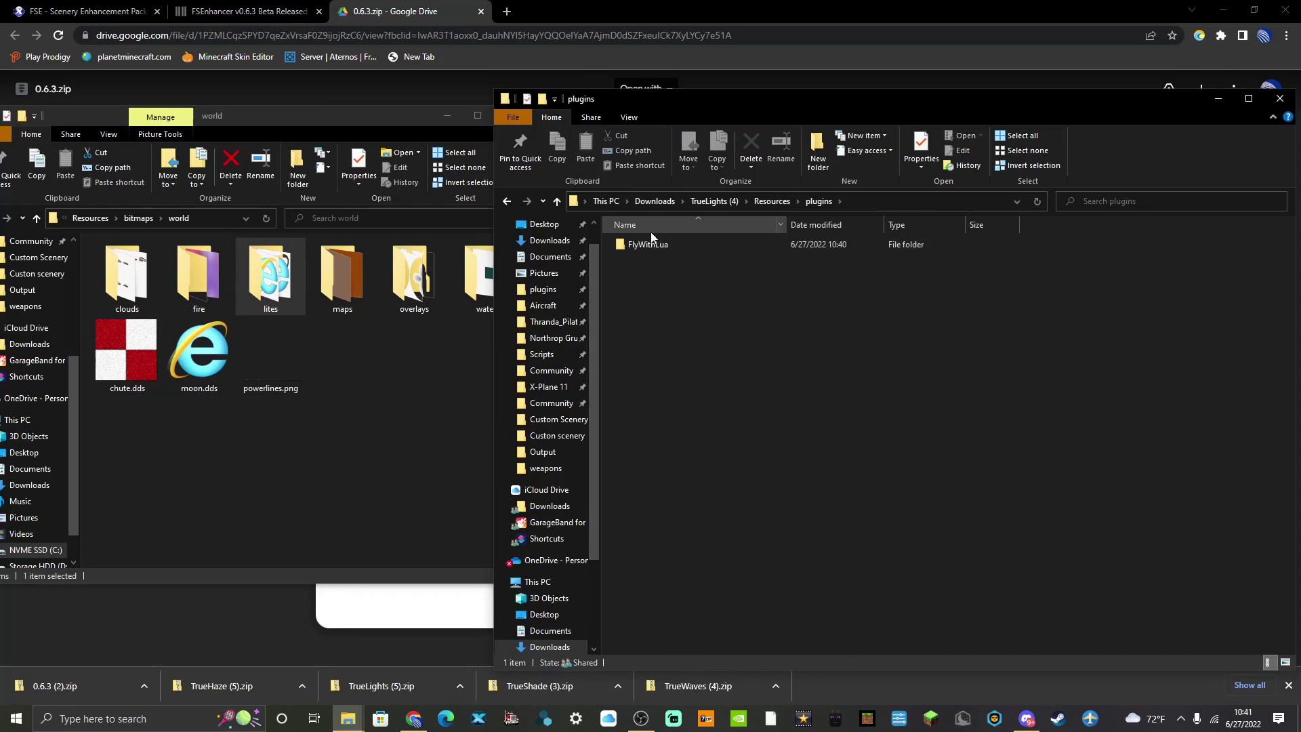
left_click(651, 244)
double_click(652, 244)
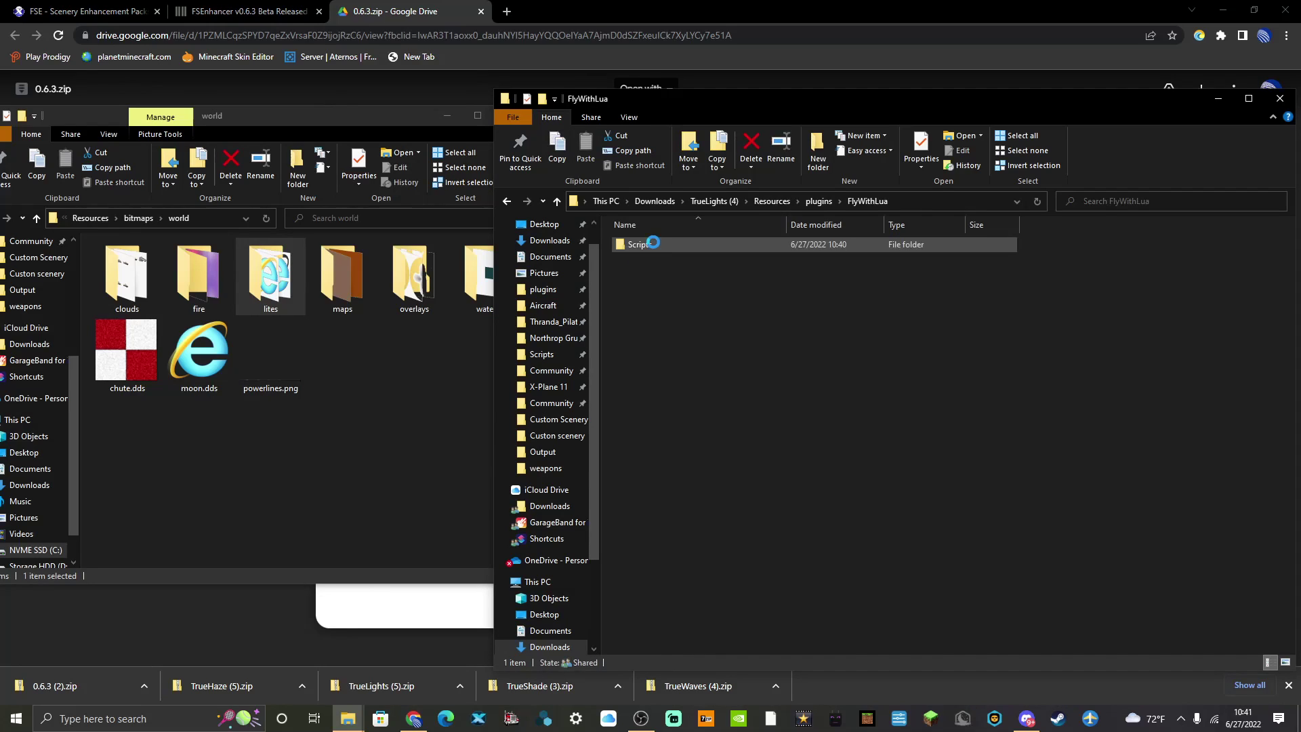
left_click(653, 244)
double_click(653, 244)
left_click(654, 245)
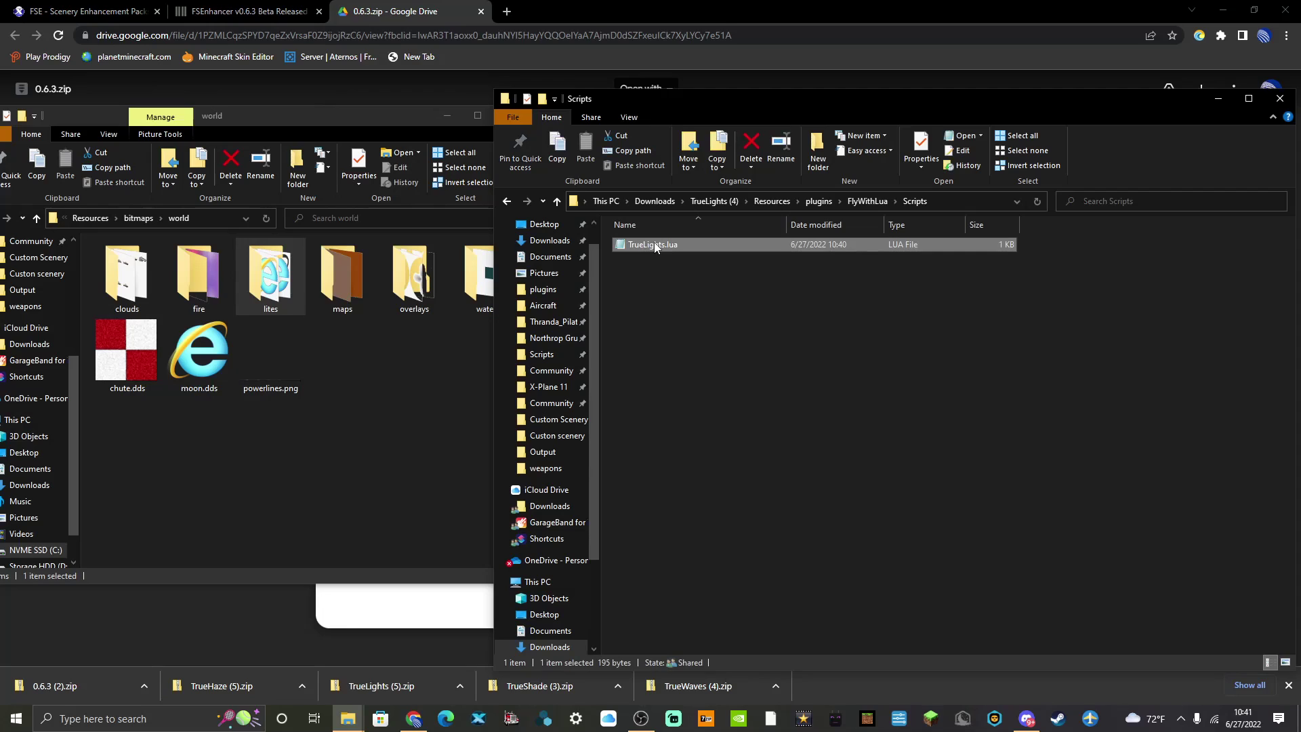
left_click(404, 479)
key("BackSpace")
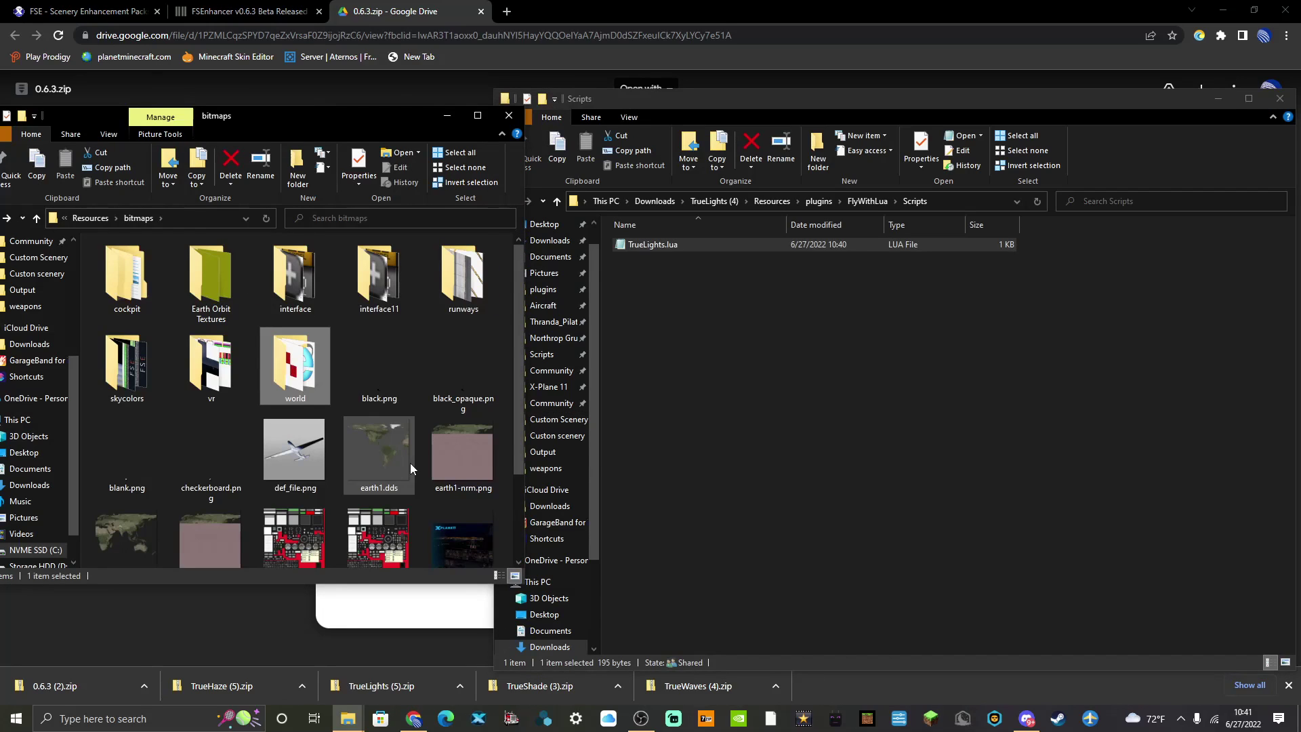
left_click(869, 445)
key("BackSpace")
key("BackSpace")
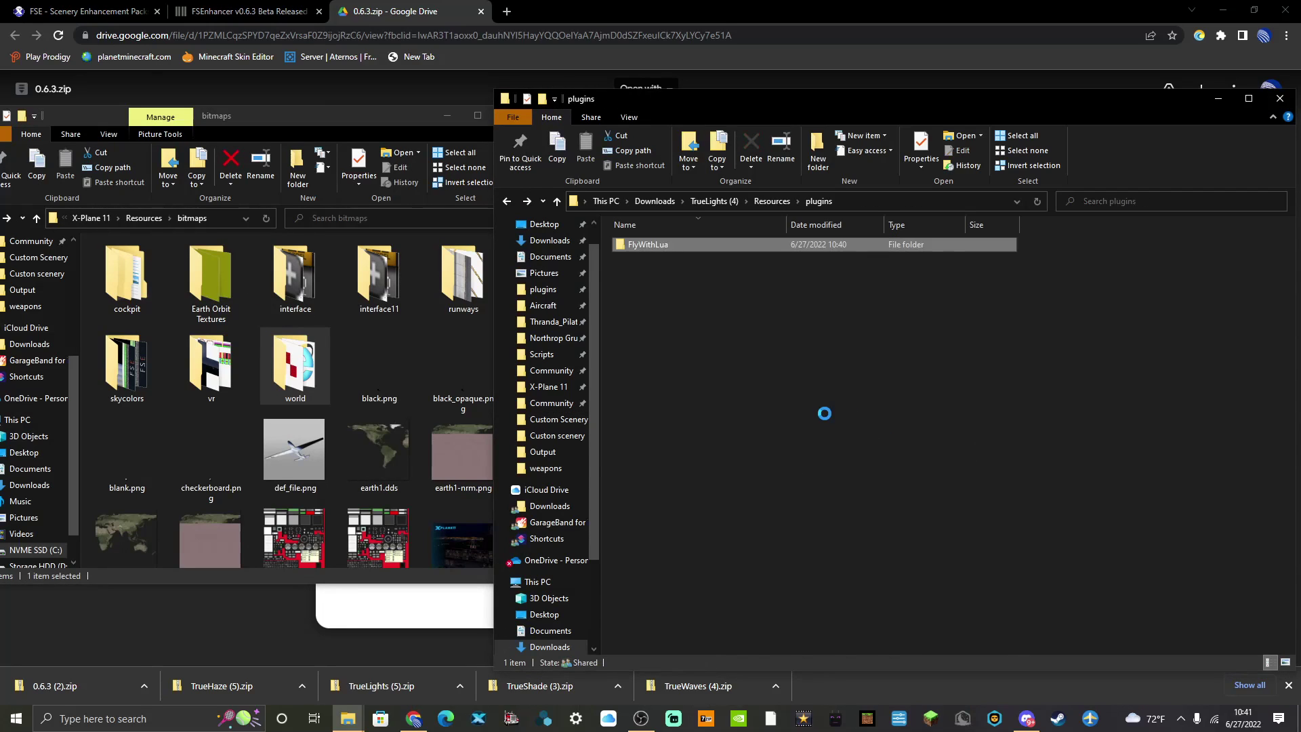
key("BackSpace")
key("BackSpace")
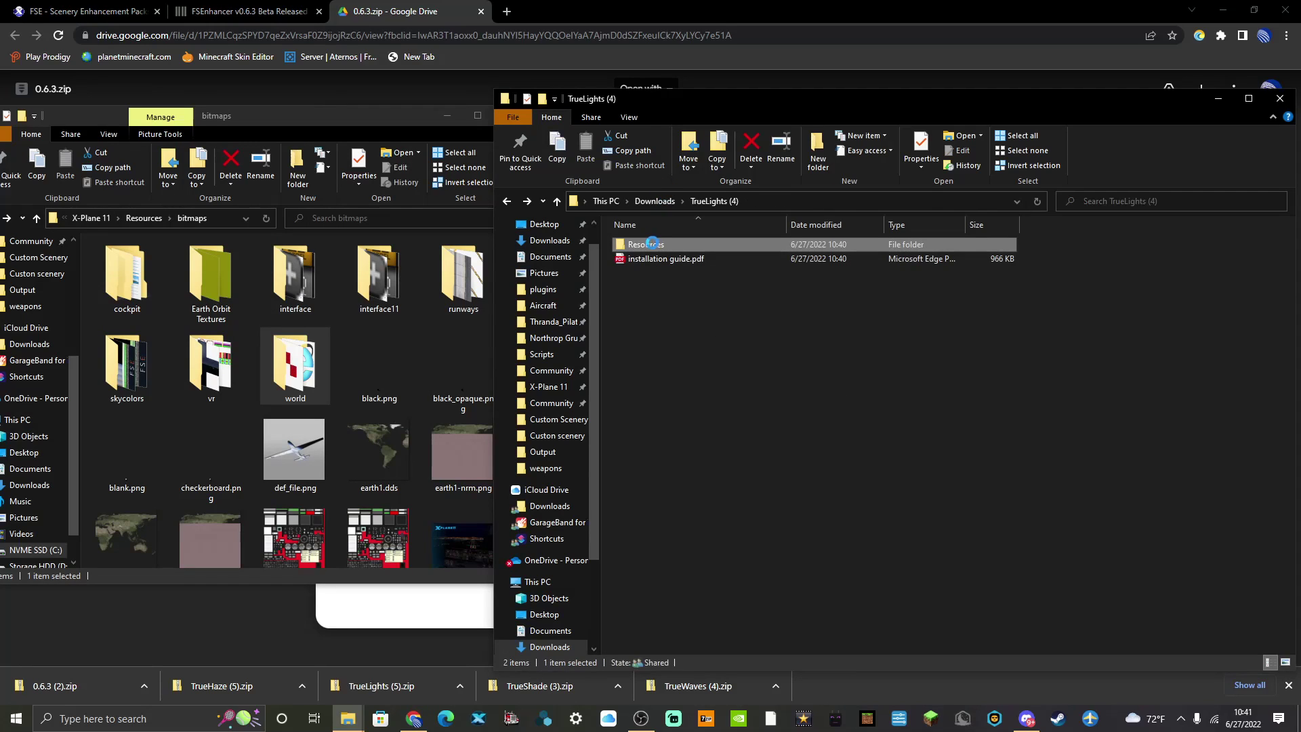
key("BackSpace")
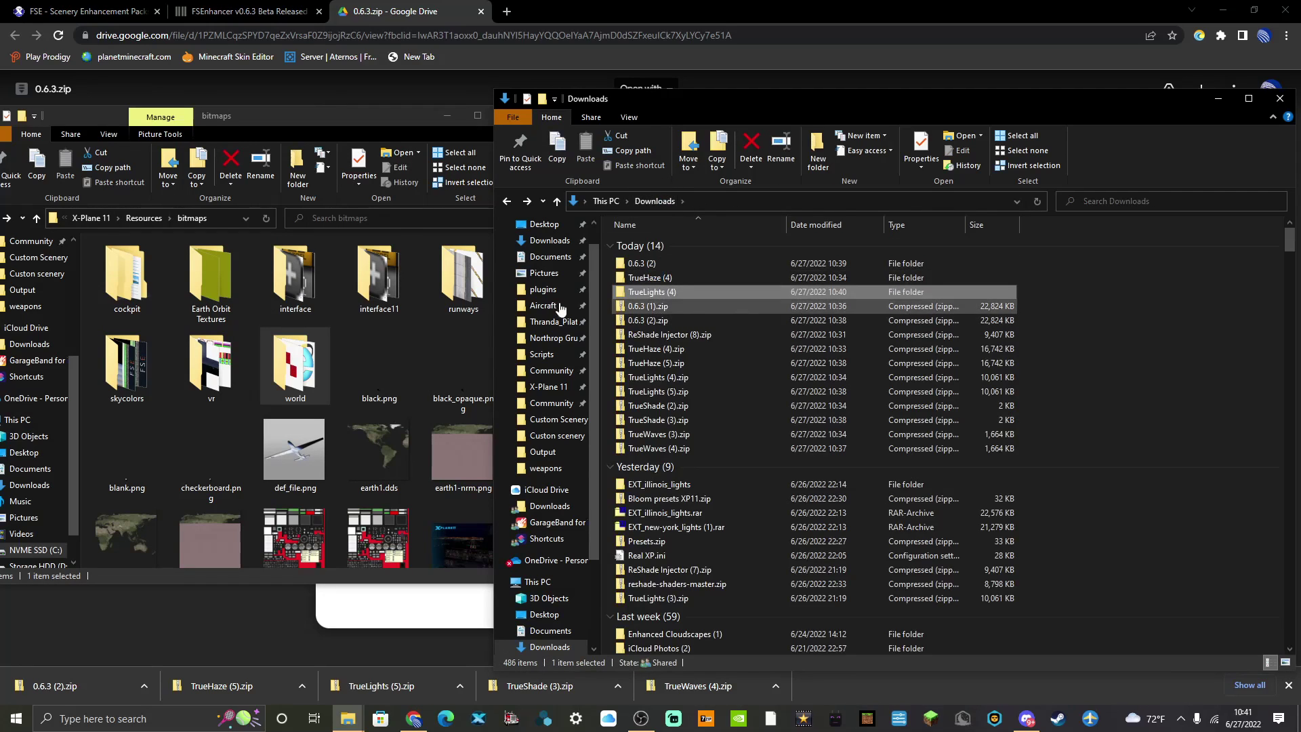
left_click(340, 112)
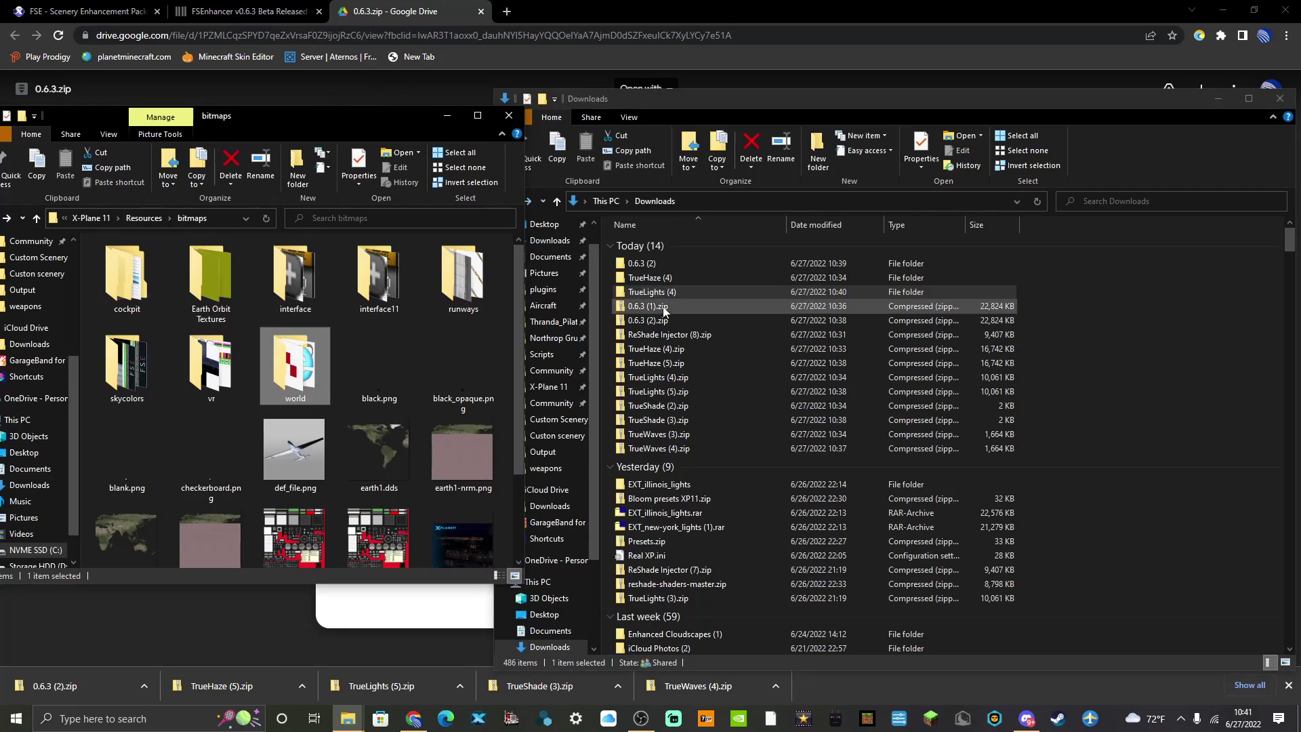
Extract all files from TrueShade (2).zip in Downloads.
right_click(649, 408)
left_click(693, 138)
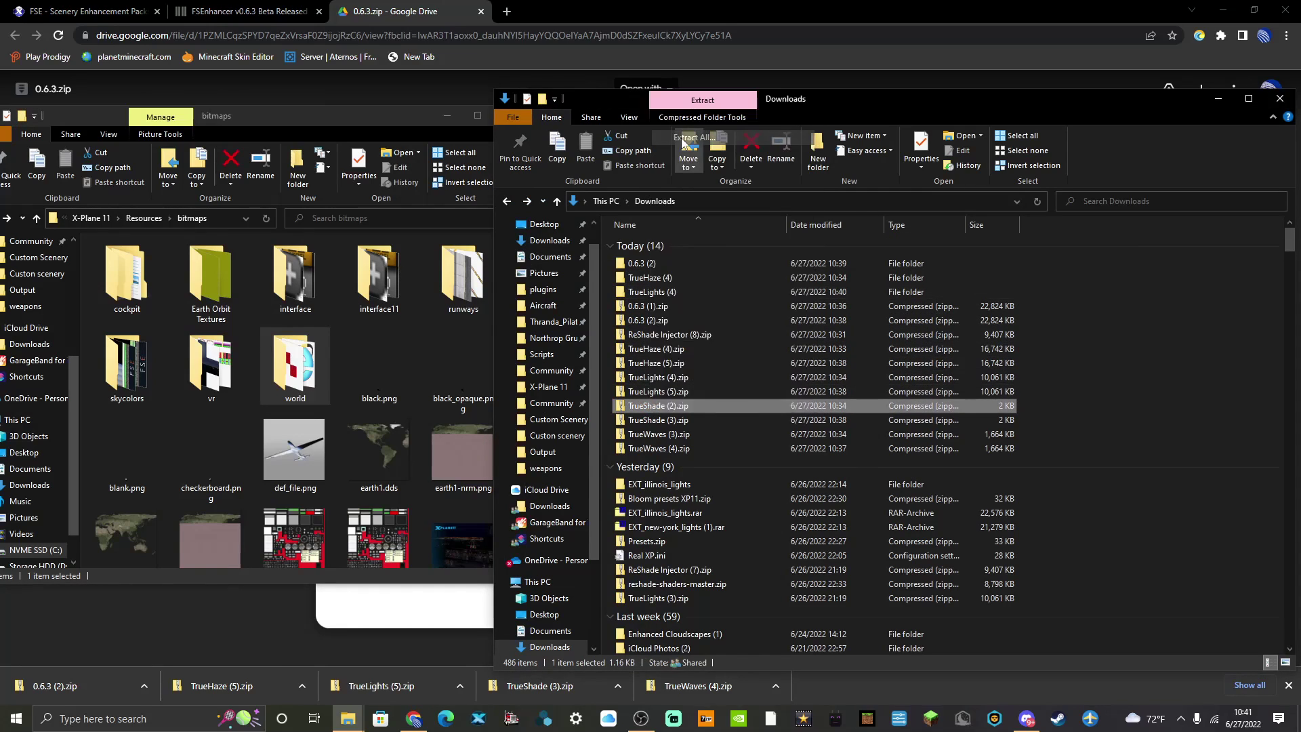
left_click(773, 490)
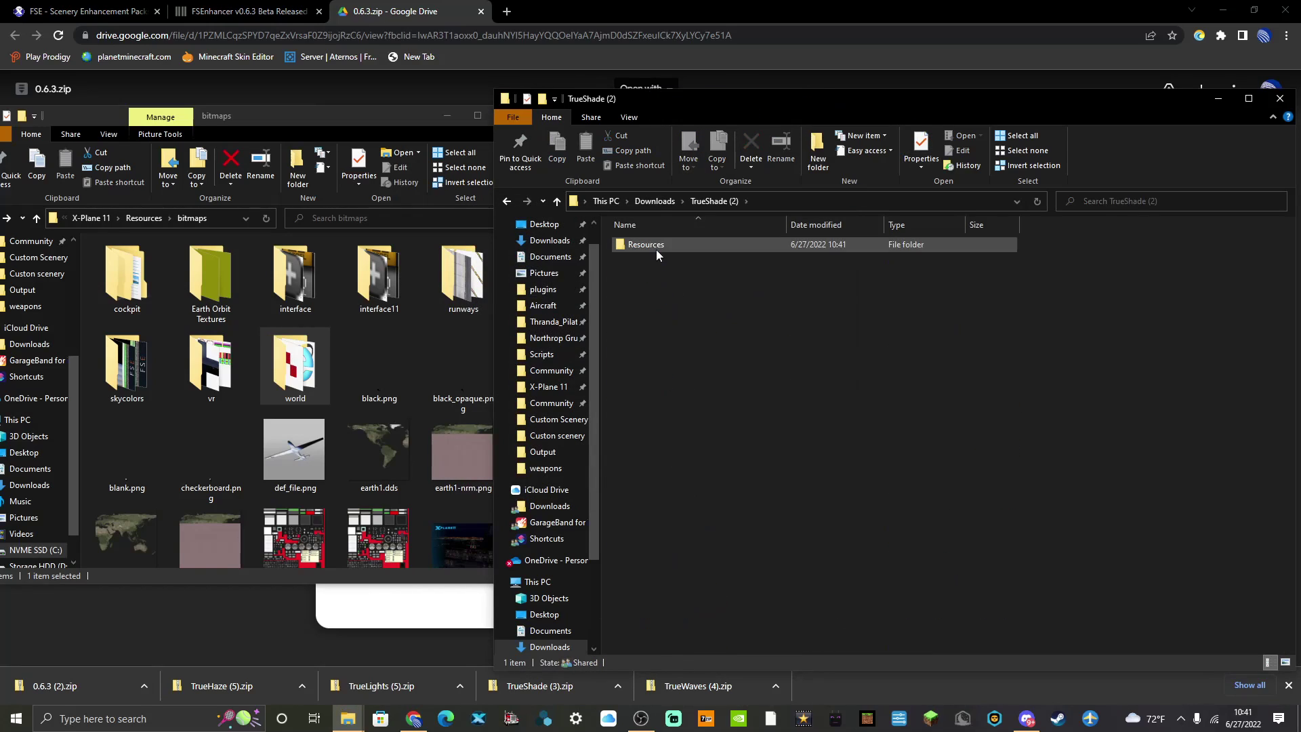
Browse TrueShade (2) > Resources > plugins to check the contents, then return to TrueShade (2).
double_click(647, 245)
left_click(655, 246)
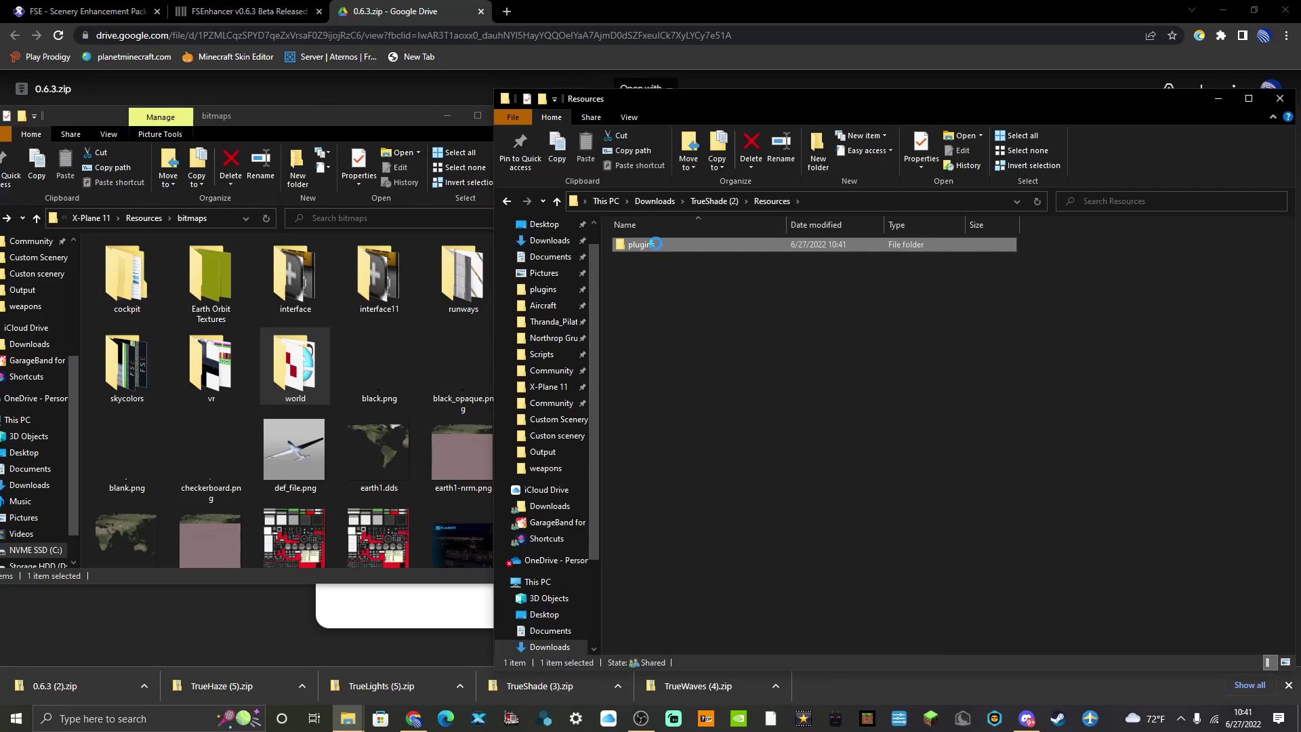
double_click(655, 246)
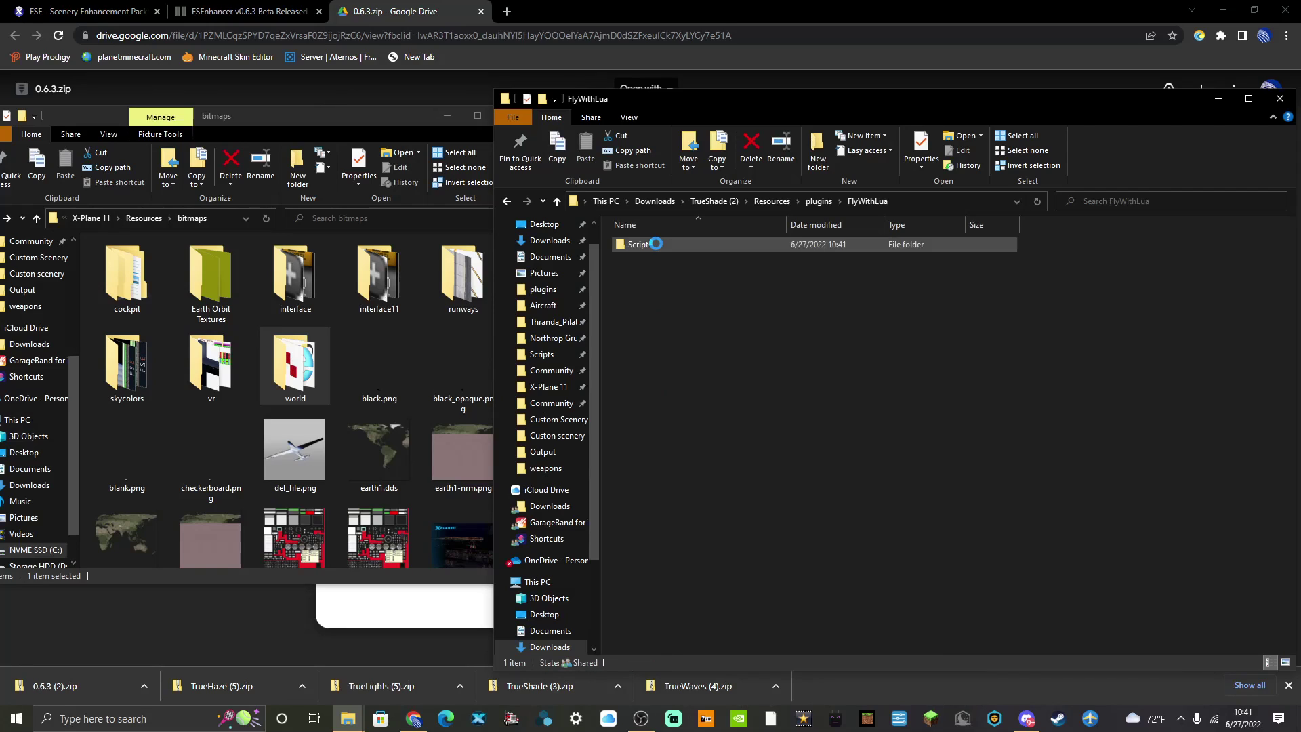
key("BackSpace")
key("BackSpace")
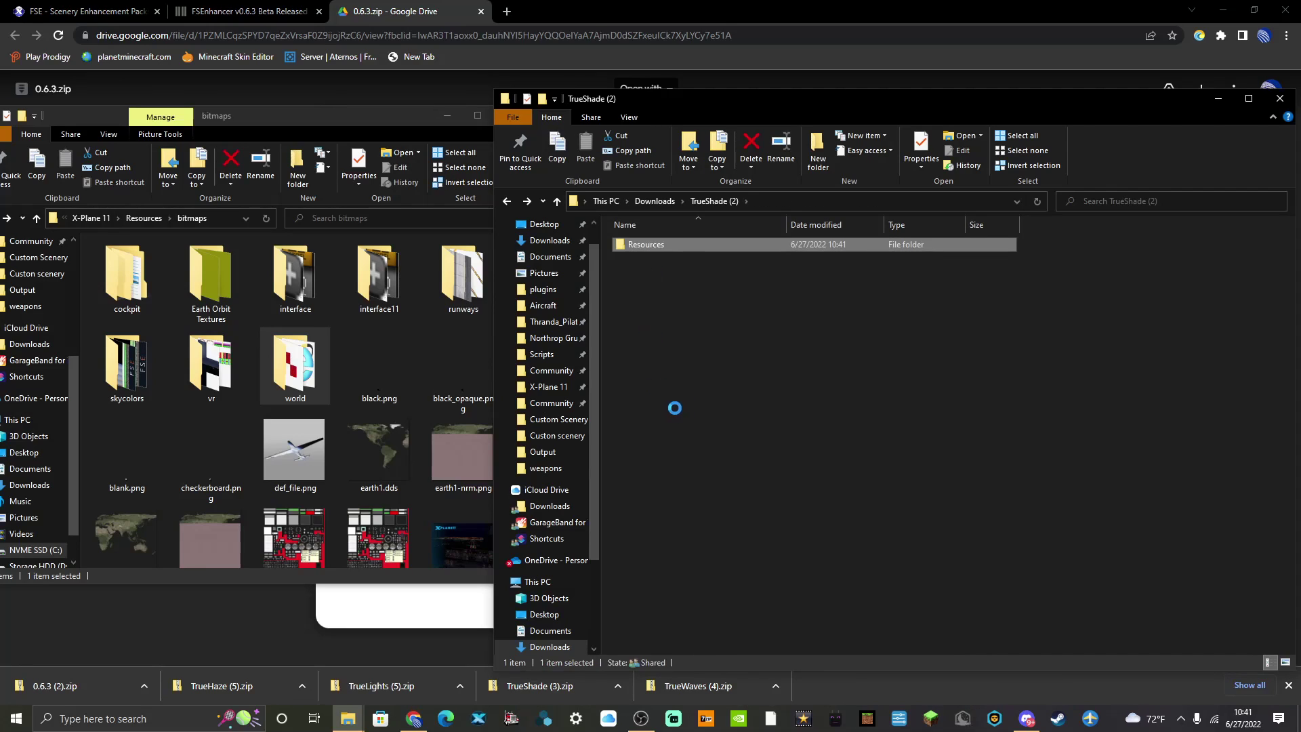
key("BackSpace")
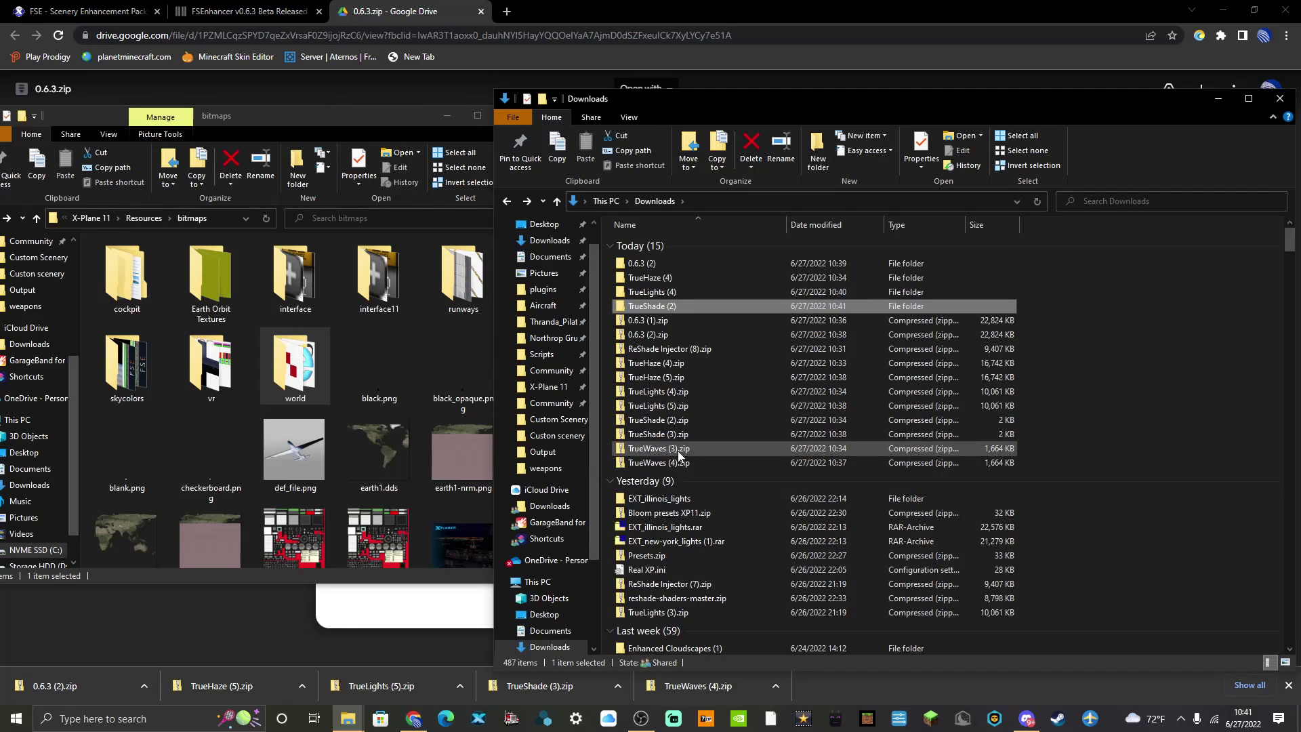
Extract TrueWaves (3).zip and open its Resources\bitmaps\world\overlays folder containing wake.png.
right_click(679, 456)
left_click(723, 176)
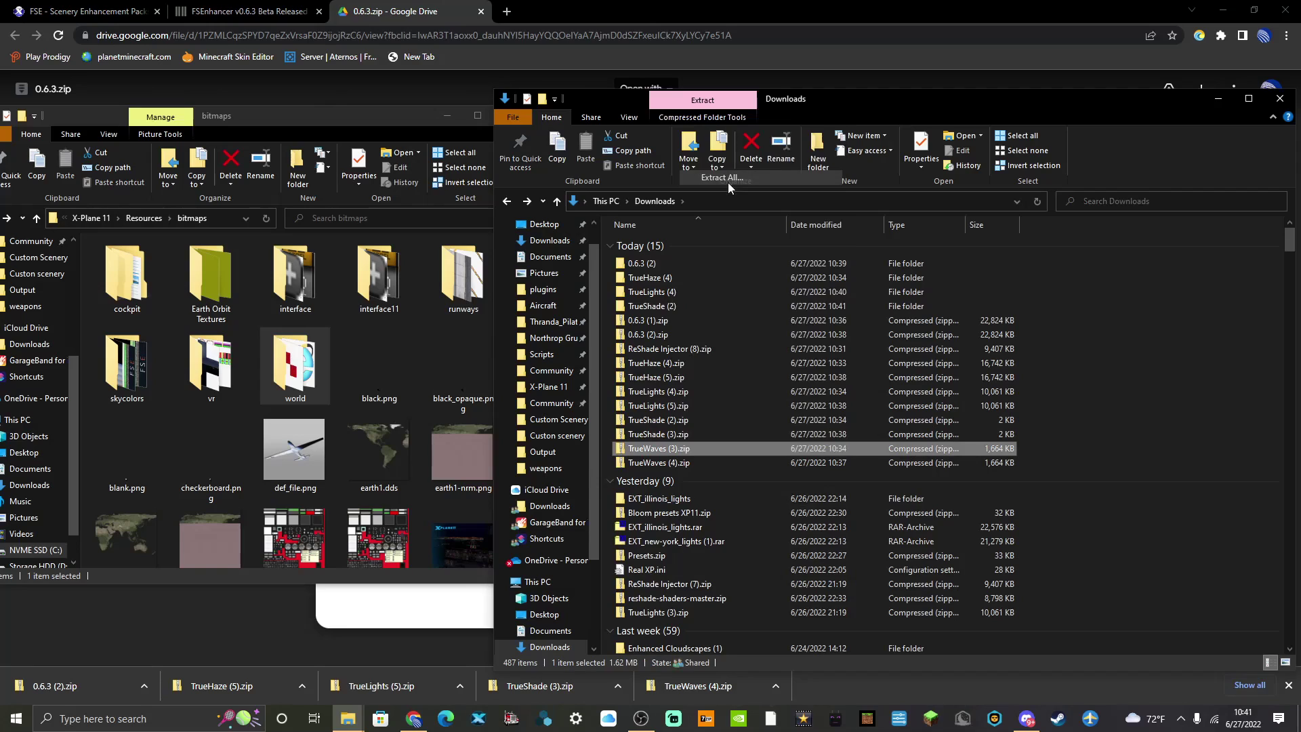
key("Return")
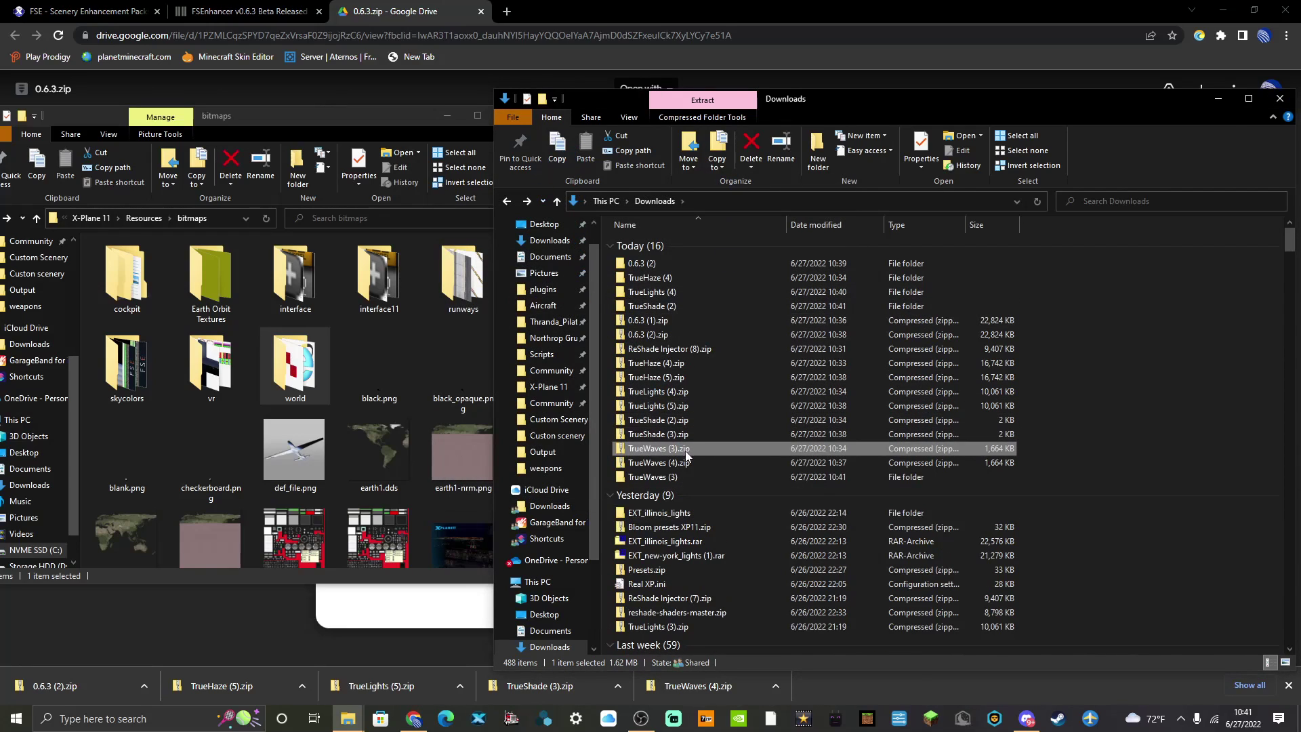
double_click(676, 476)
double_click(655, 245)
double_click(656, 246)
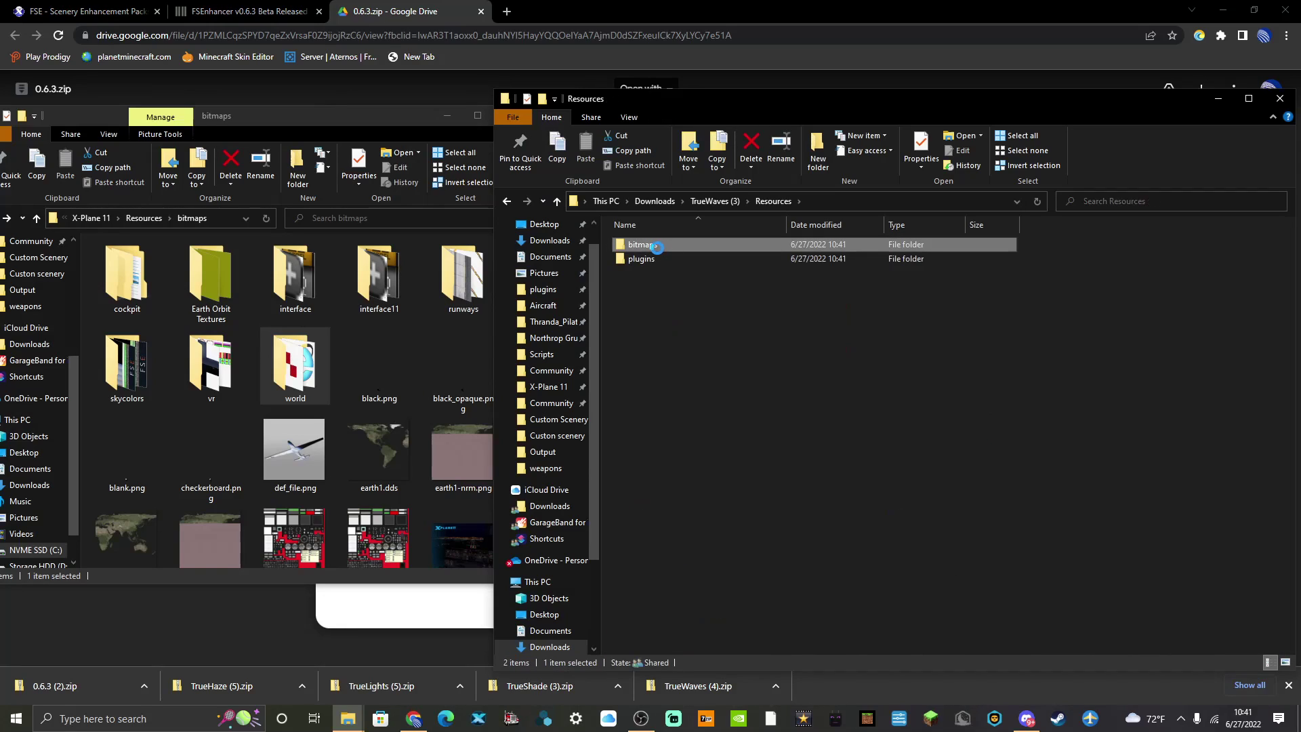
double_click(671, 245)
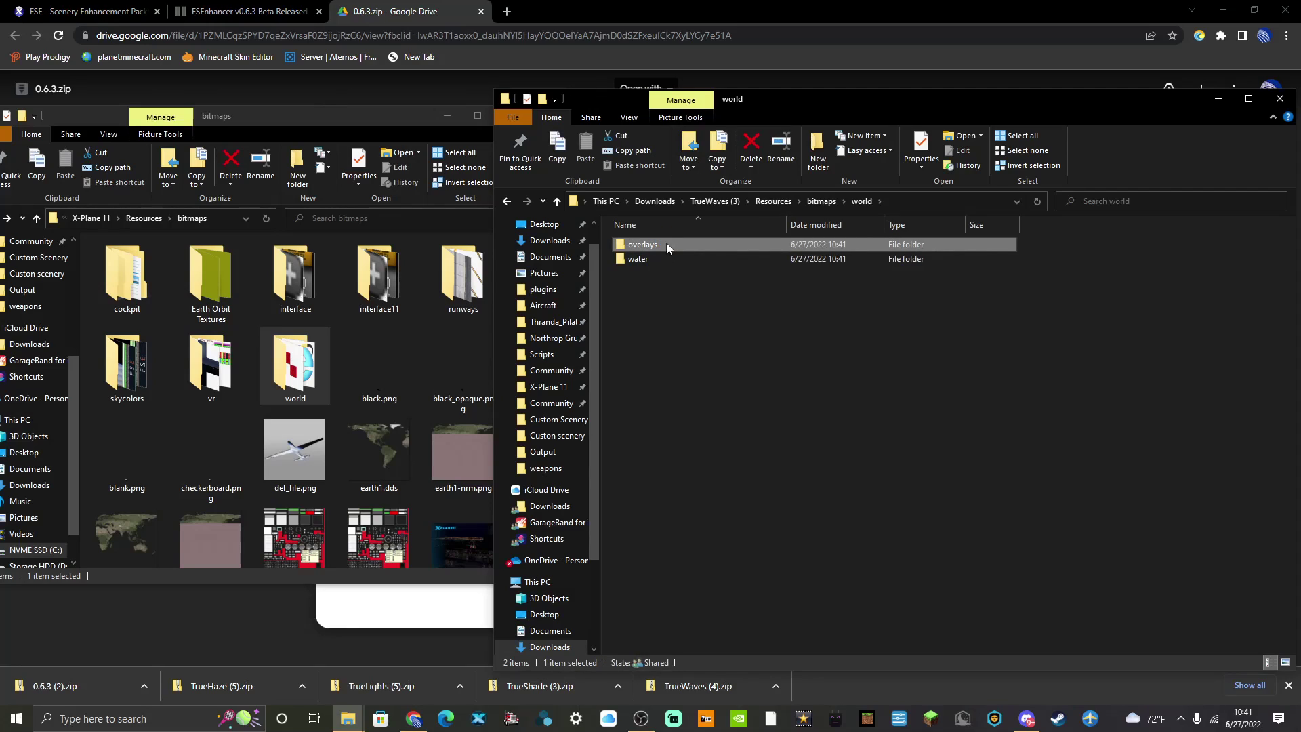
double_click(666, 246)
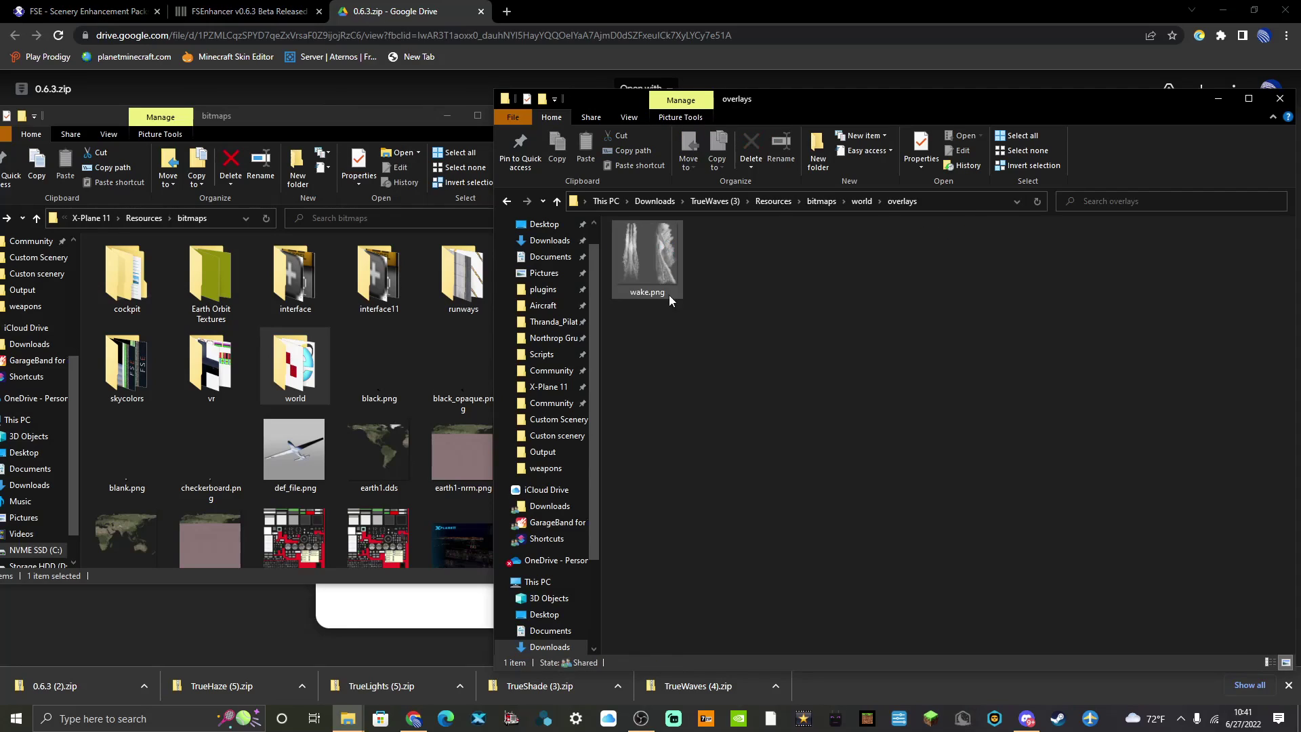
Open X-Plane's bitmaps\world\overlays folder and drag wake.png into it.
left_click(398, 120)
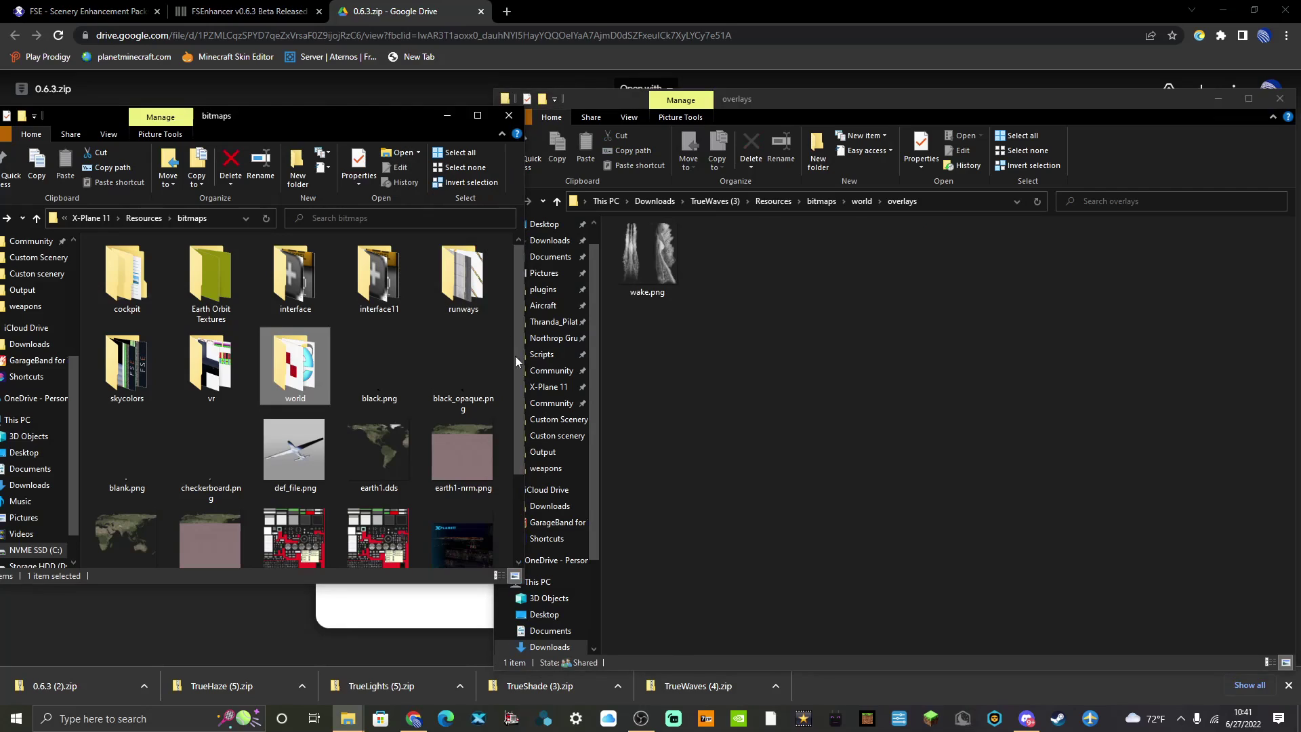
double_click(313, 370)
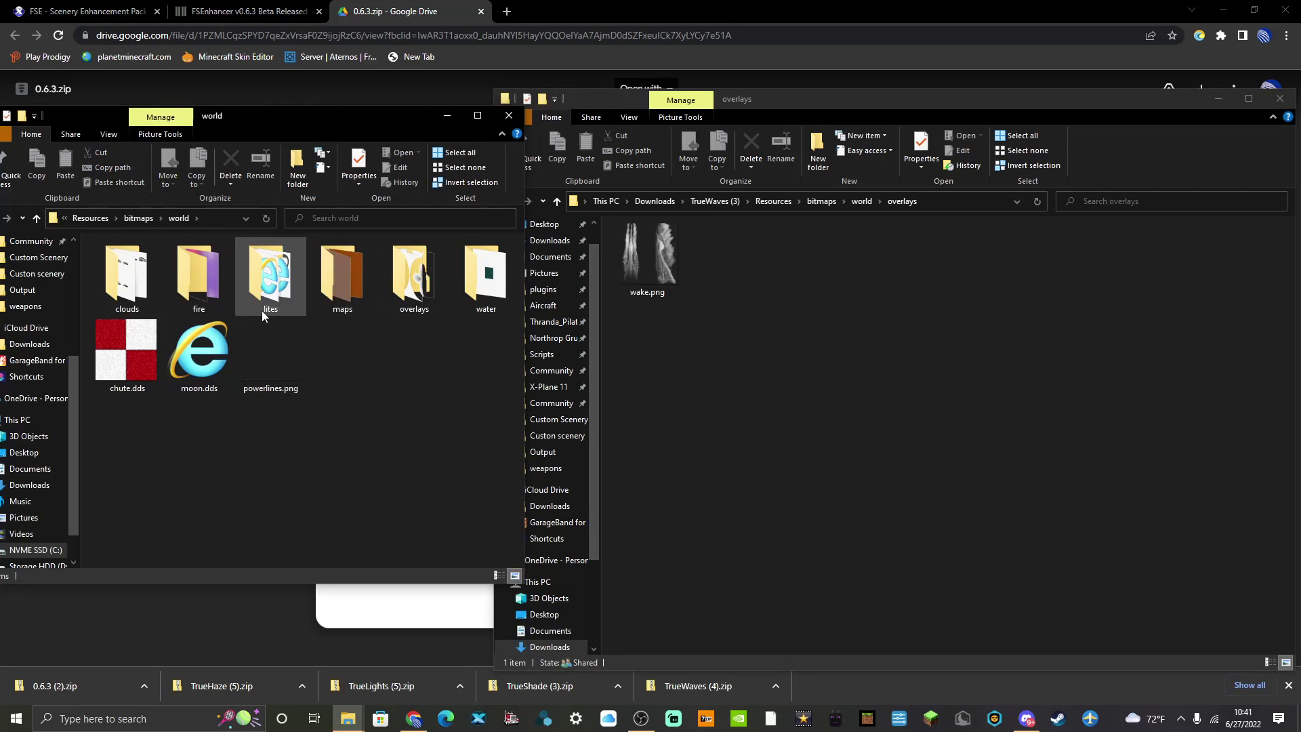
double_click(464, 245)
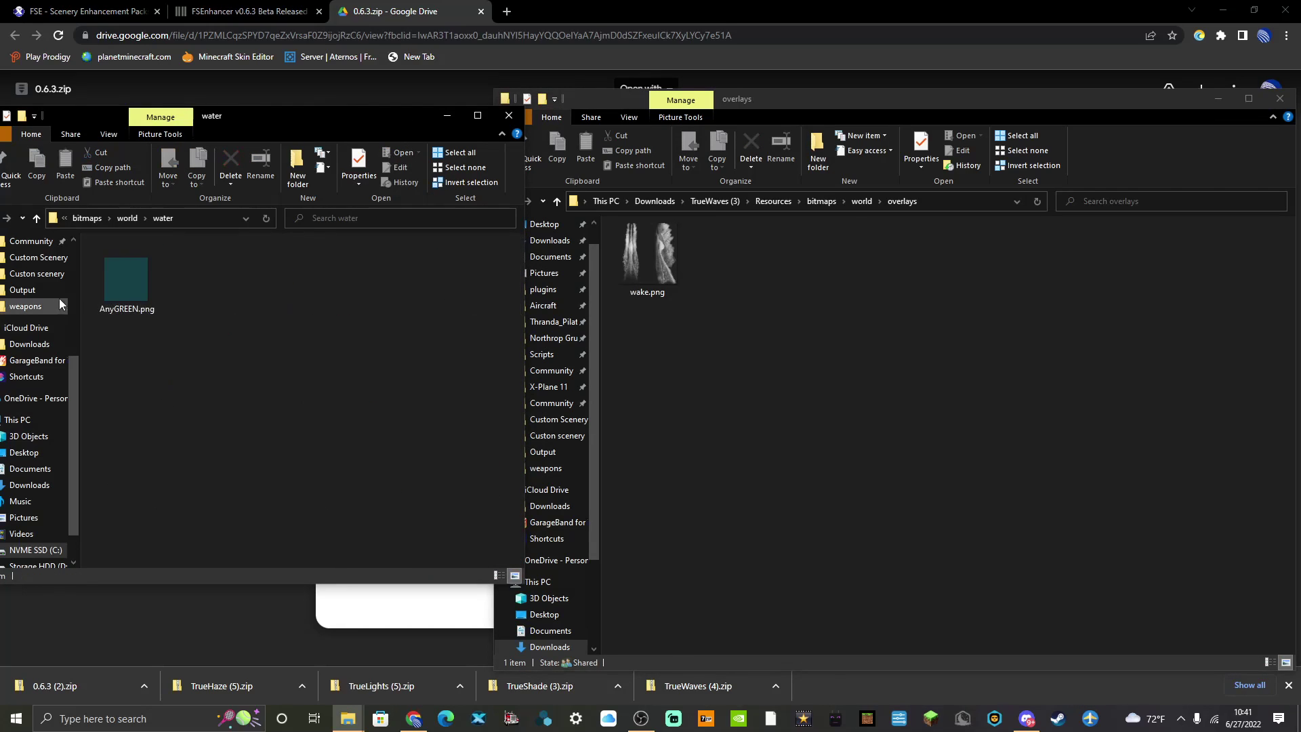
key("alt+Left")
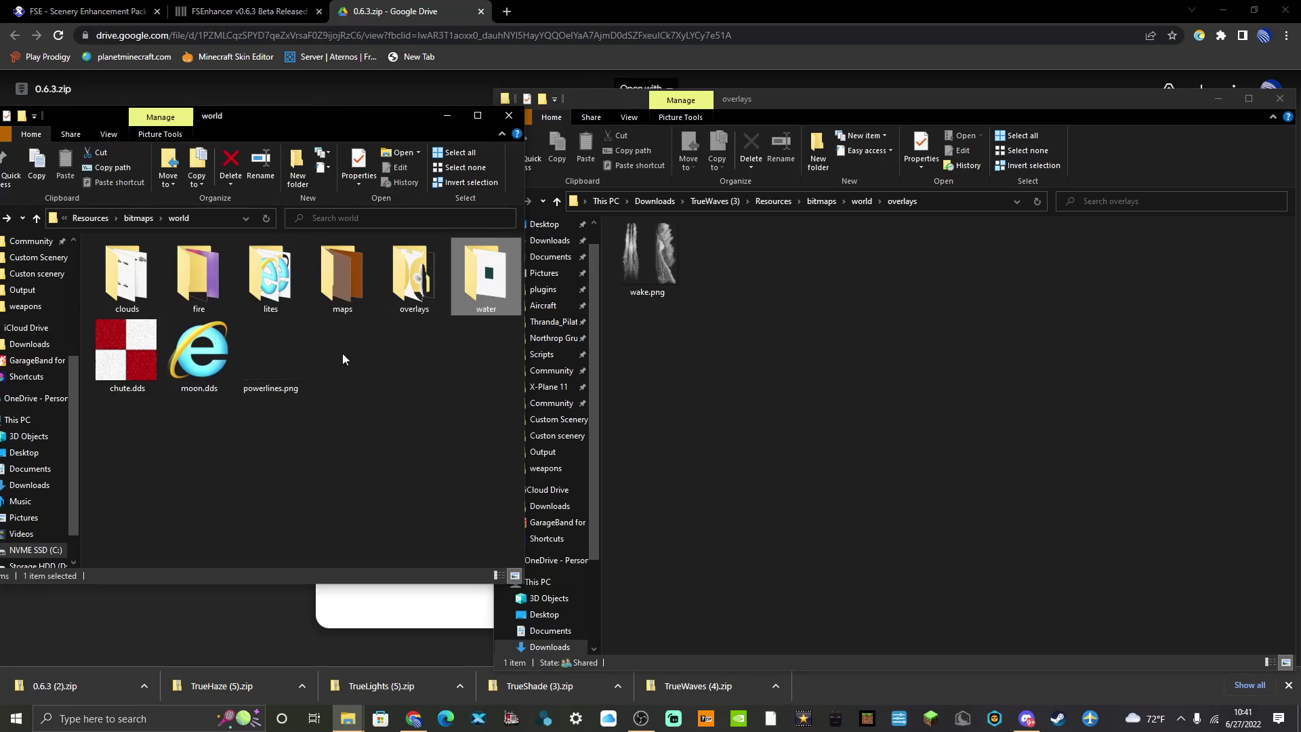
double_click(434, 309)
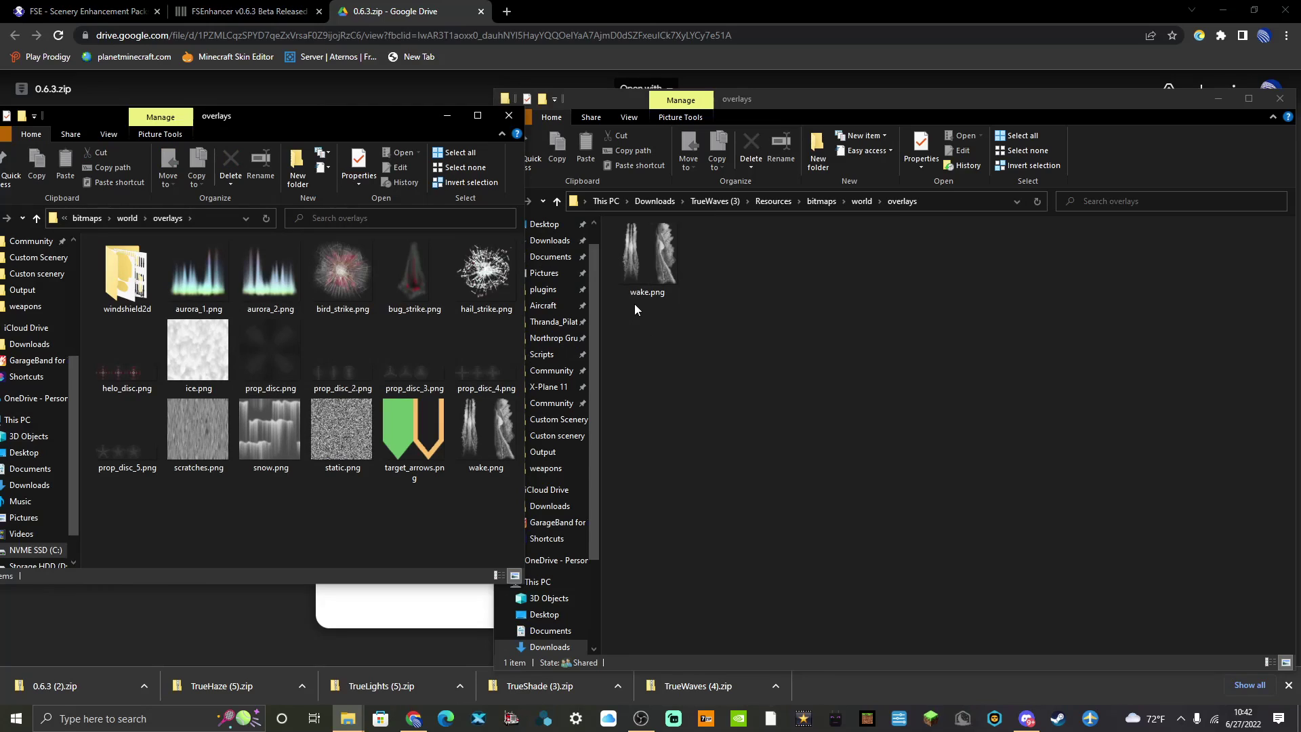
left_click_drag(656, 280, 627, 294)
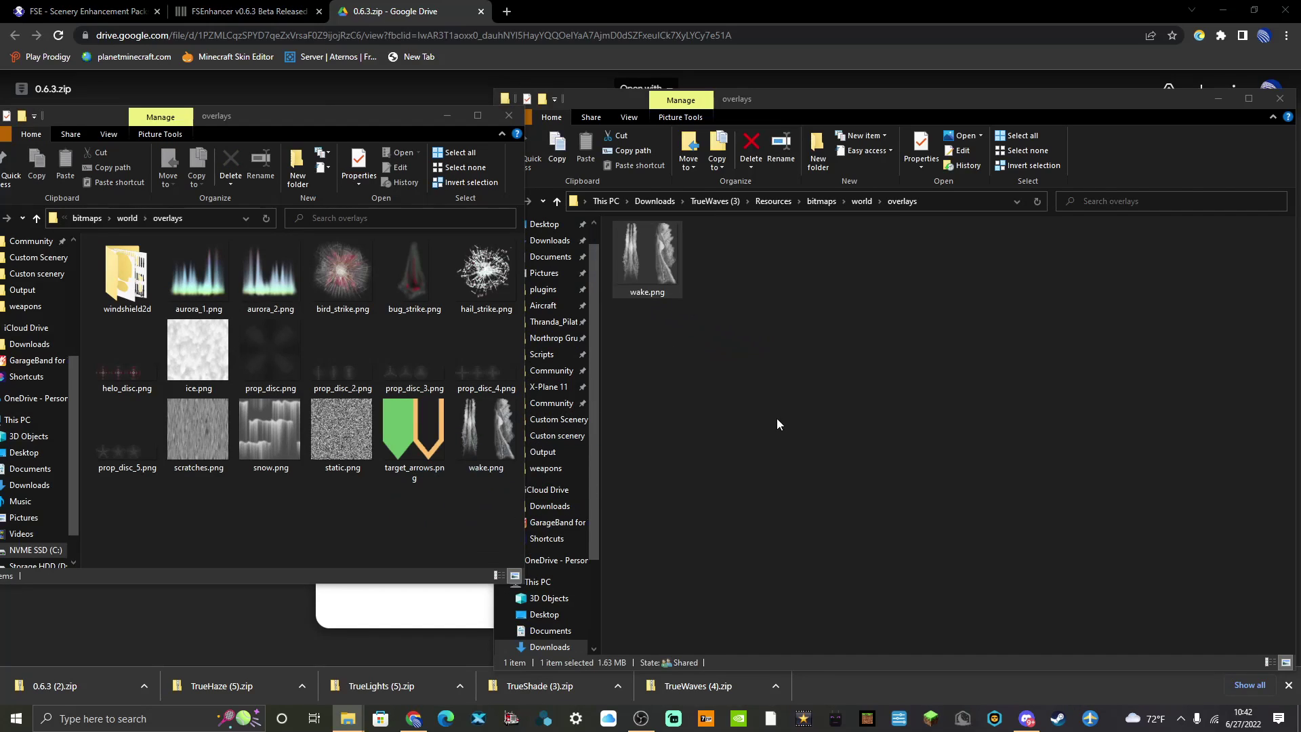
Open the TrueWaves world\water folder and select Any.png.
key("alt+Left")
left_click(685, 266)
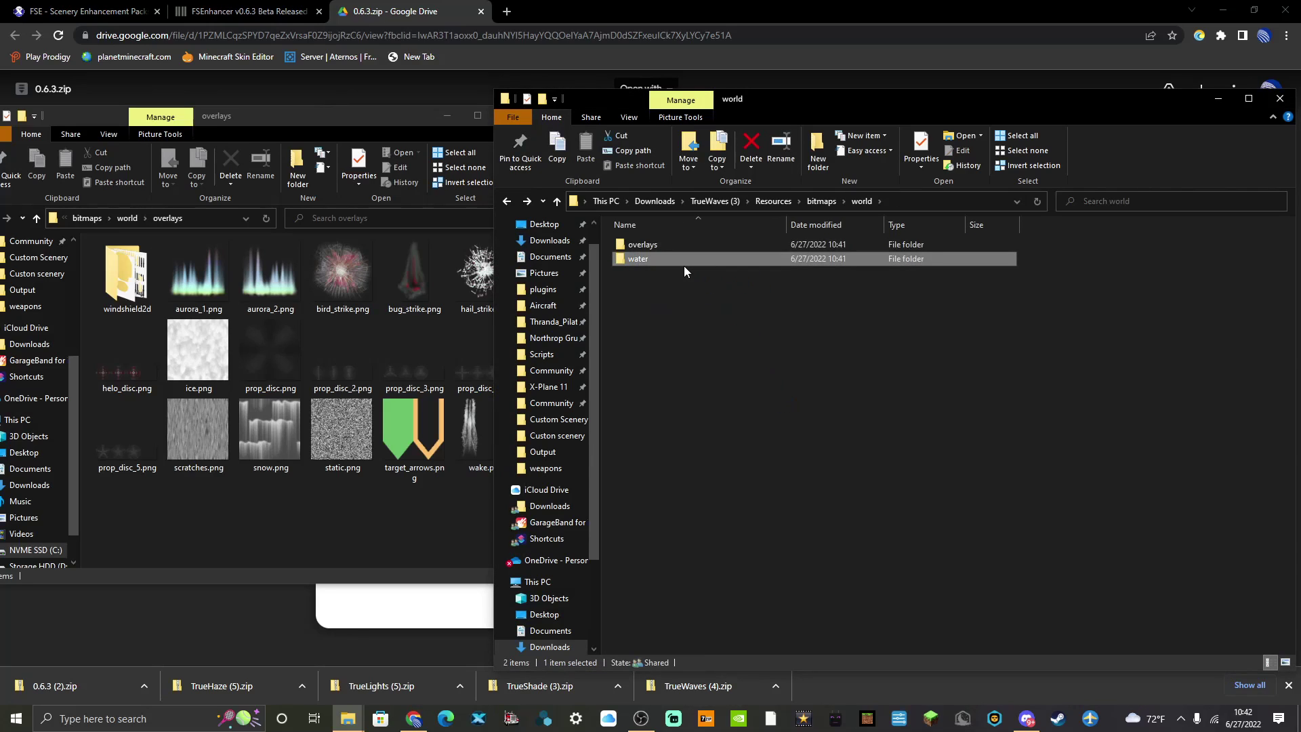
double_click(685, 264)
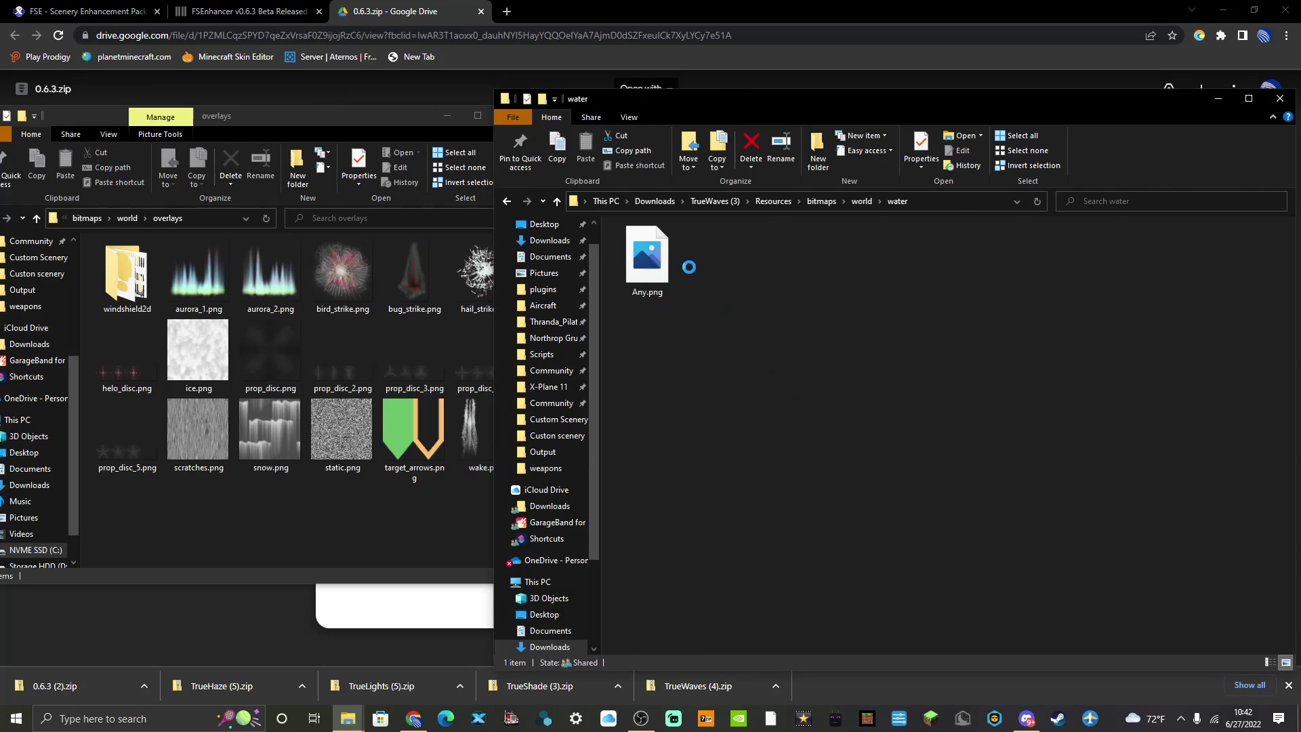
left_click(632, 283)
Step the X-Plane window back to its bitmaps folder, deselecting Any.png along the way.
left_click(322, 518)
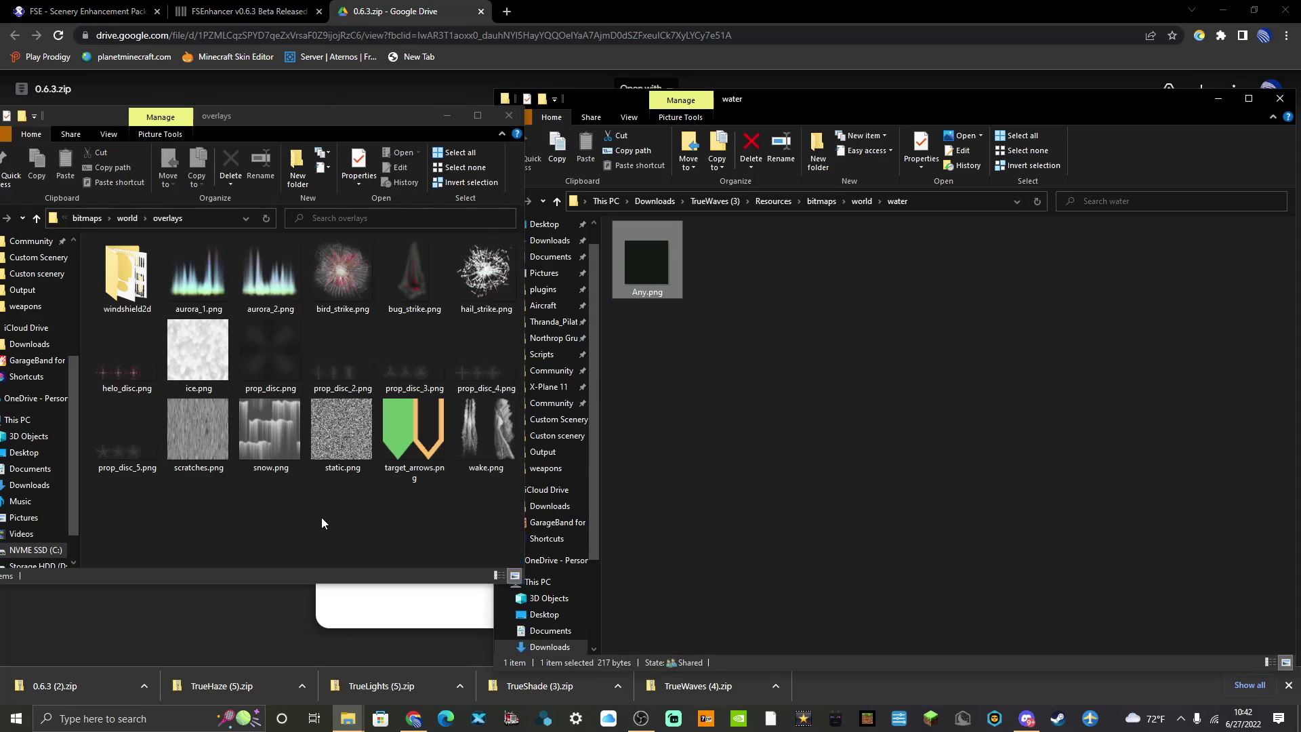
key("alt+Left")
left_click(618, 279)
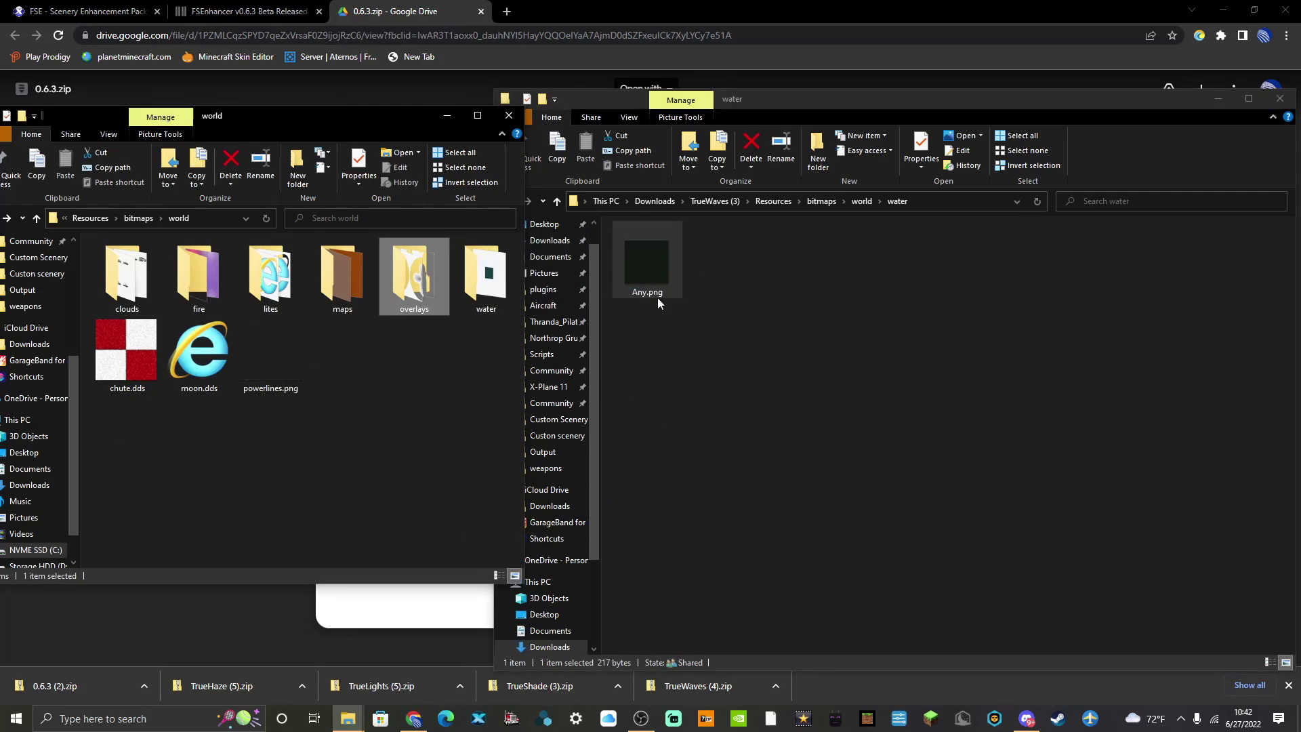
left_click(773, 342)
left_click(416, 460)
key("alt+Left")
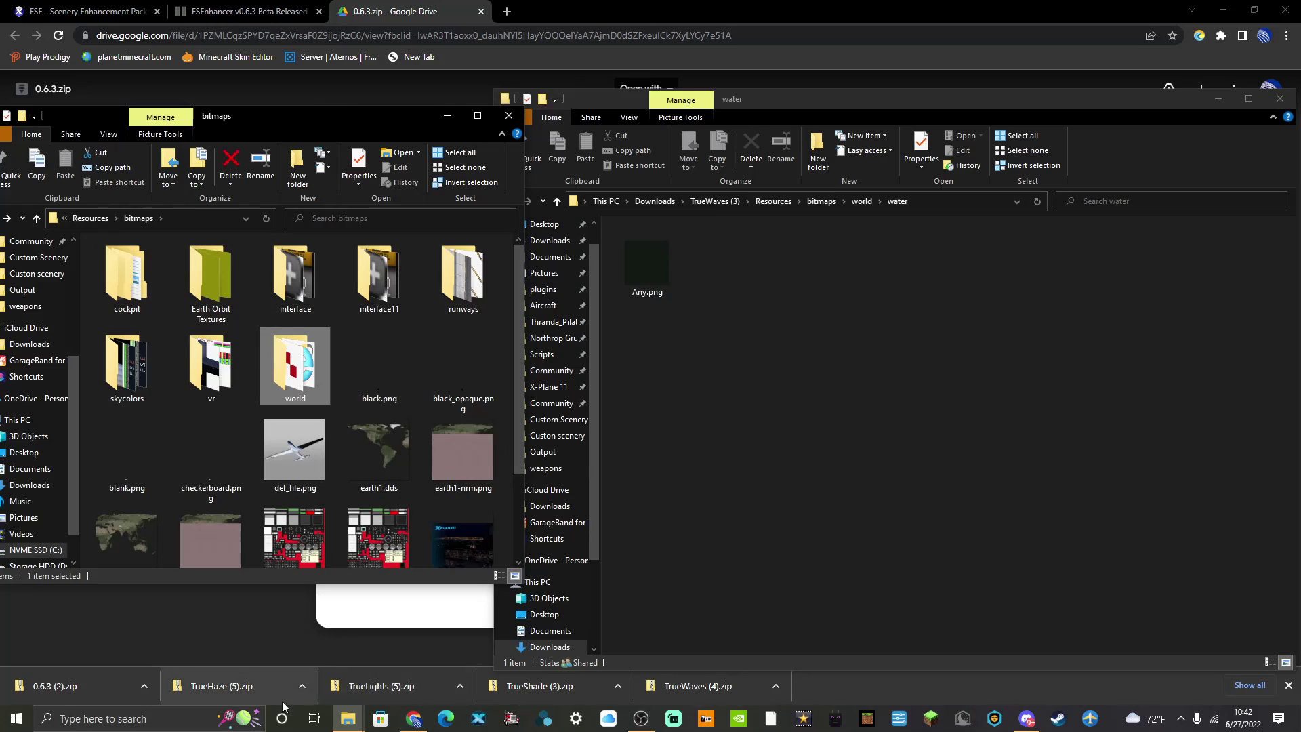
mouse_move(361, 718)
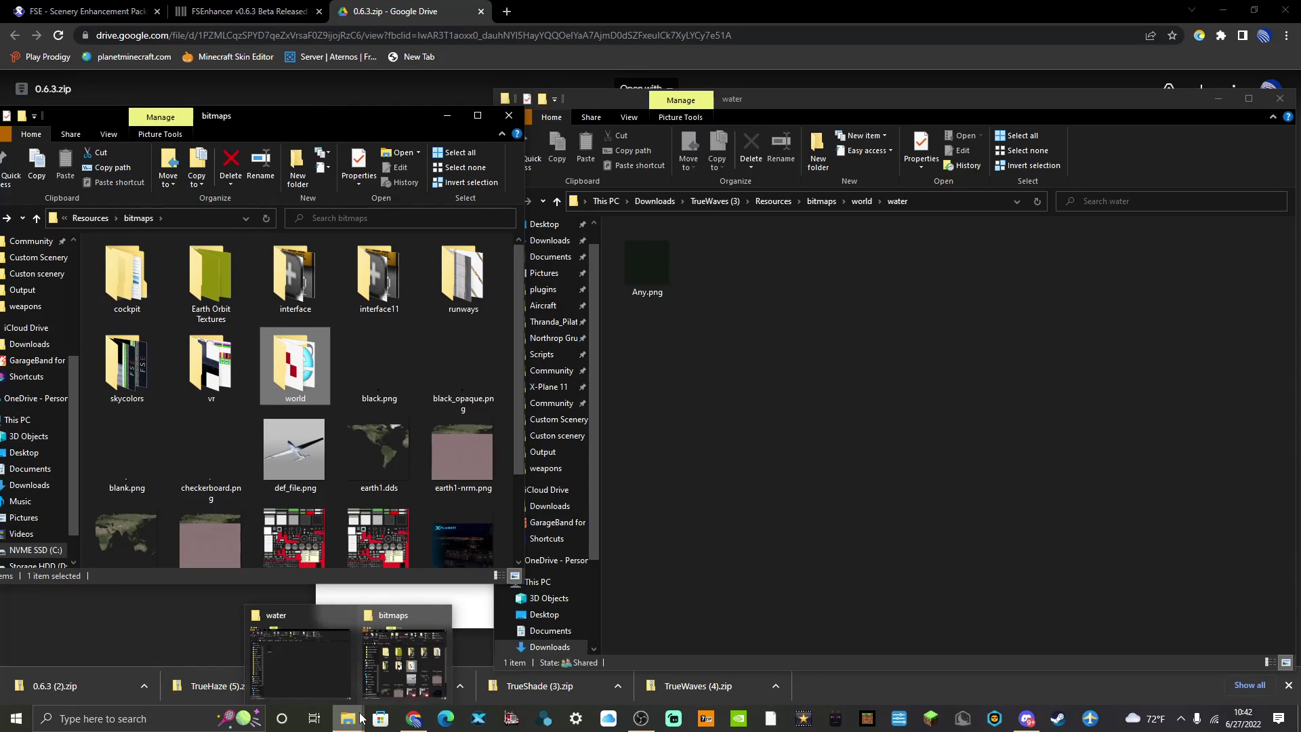
left_click(844, 361)
Start X-Plane 11 from the taskbar, close Discord, and move the bitmaps window down.
key("alt+Up")
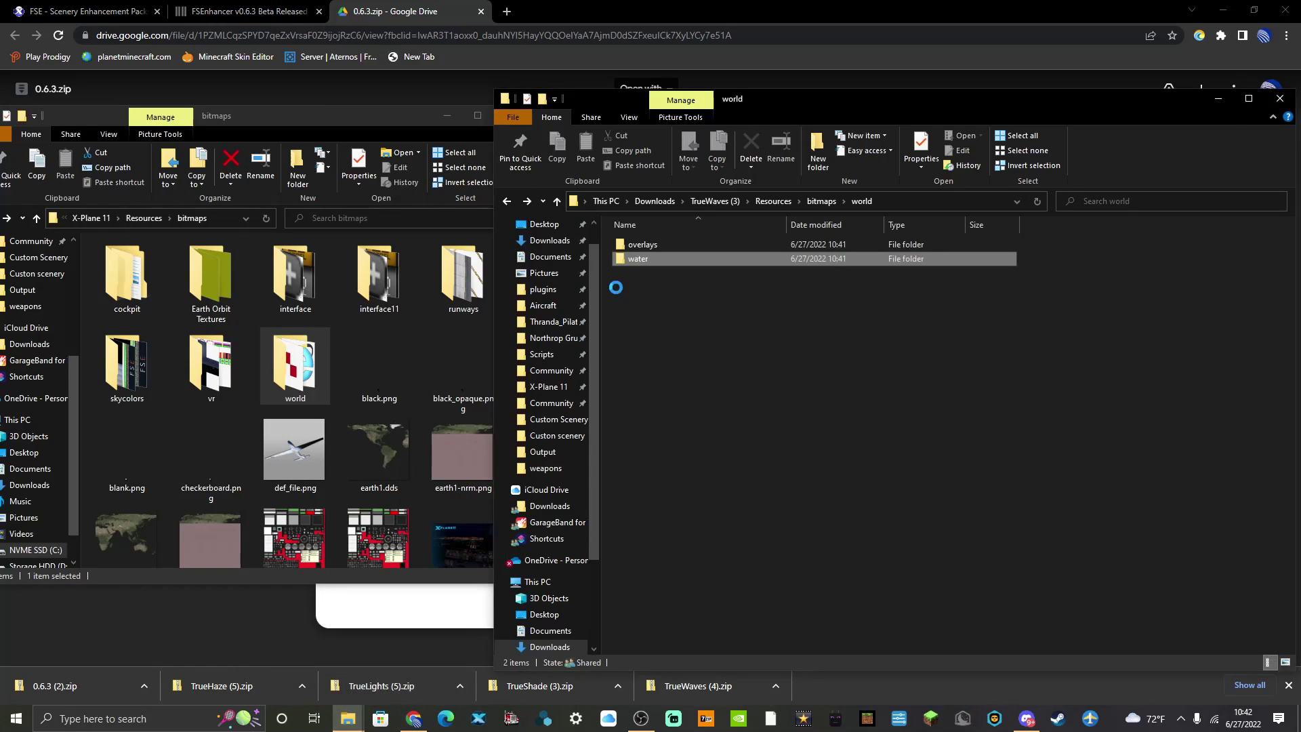
left_click(478, 717)
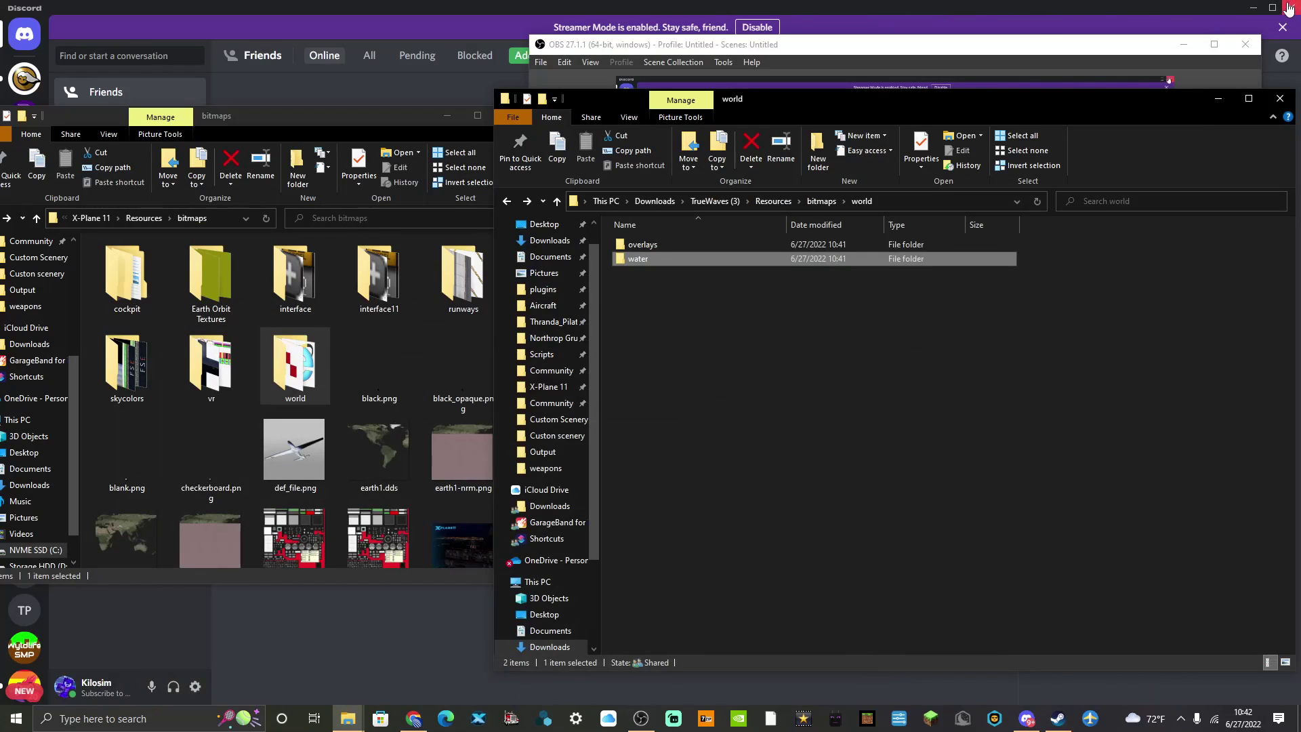
left_click(1288, 8)
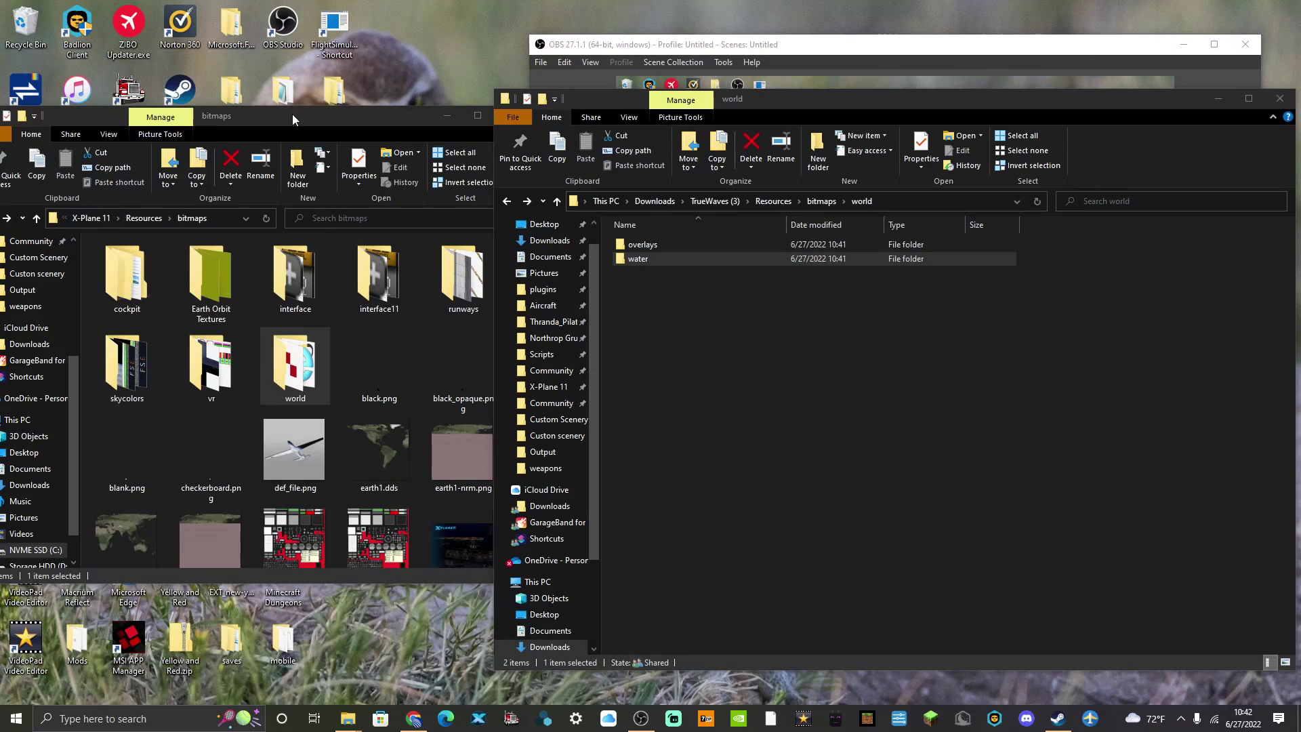
left_click_drag(291, 114, 305, 662)
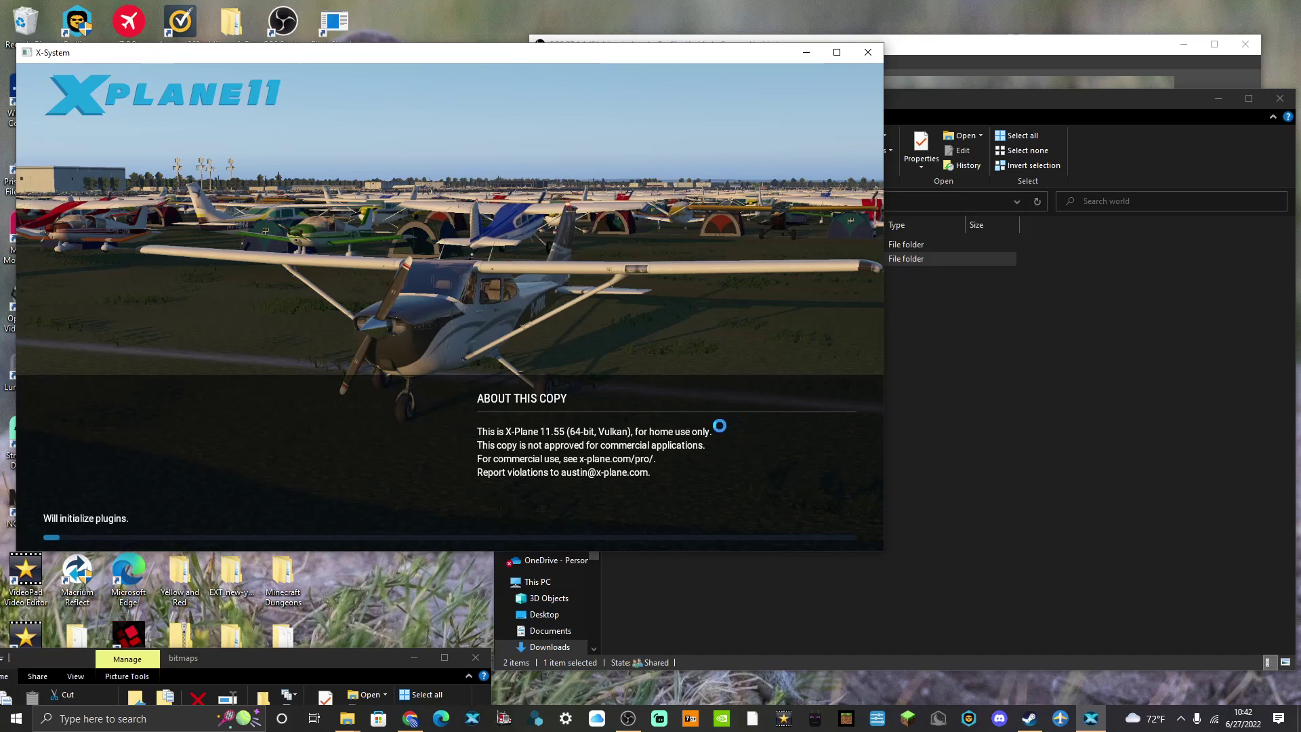
Bring Chrome's 0.6.3.zip Google Drive page forward, checking the X-Plane loading screen in between.
left_click(410, 718)
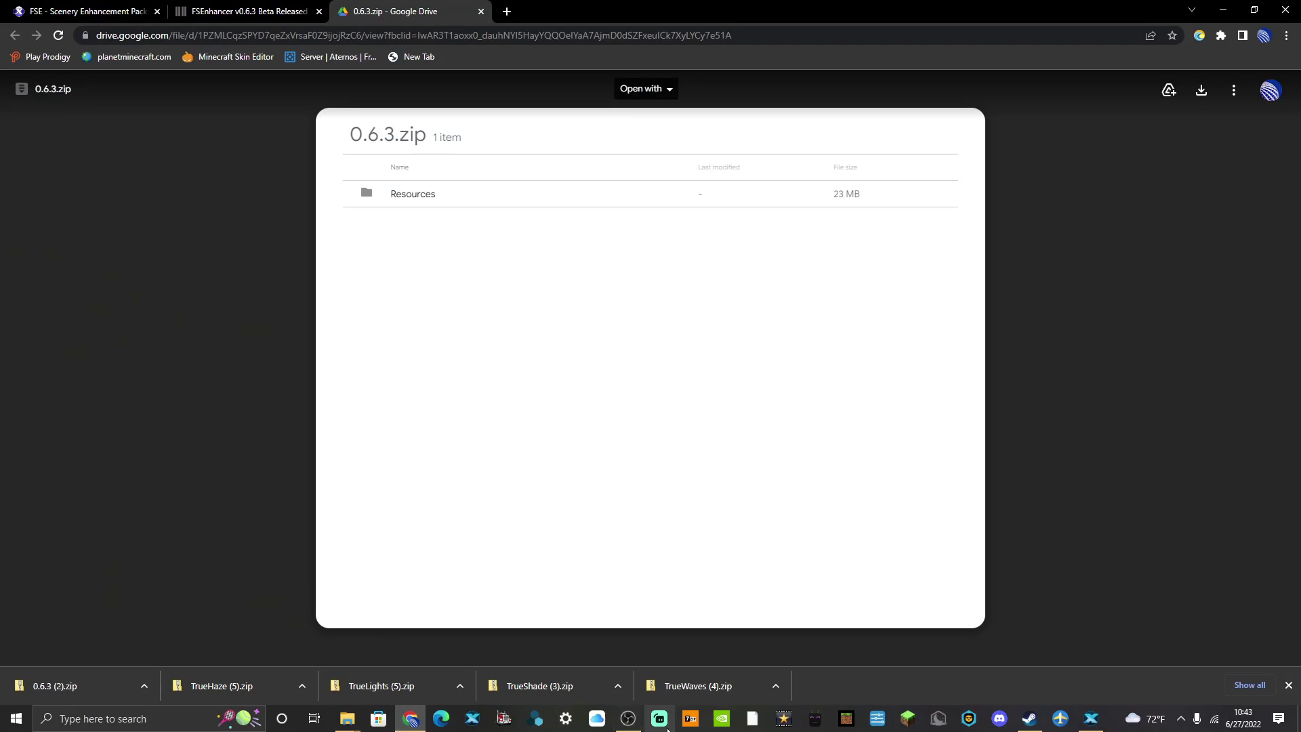
left_click(1092, 719)
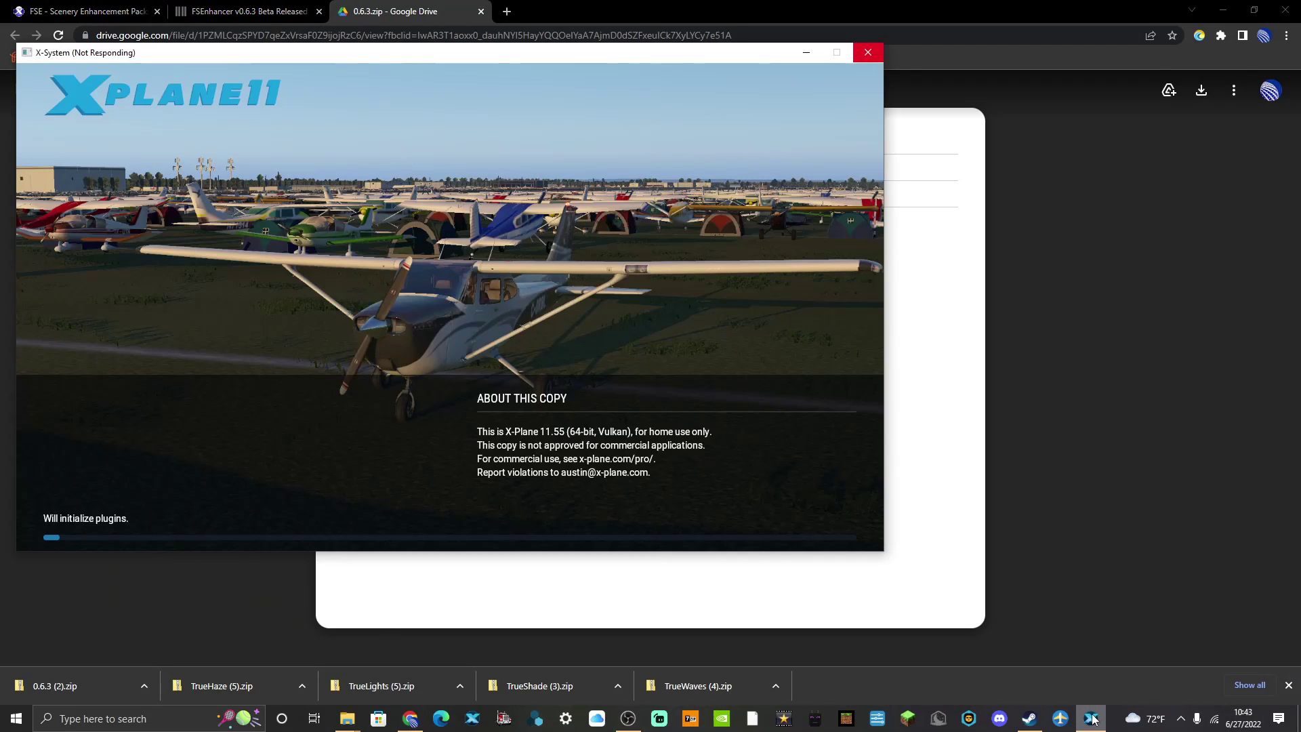
left_click(410, 719)
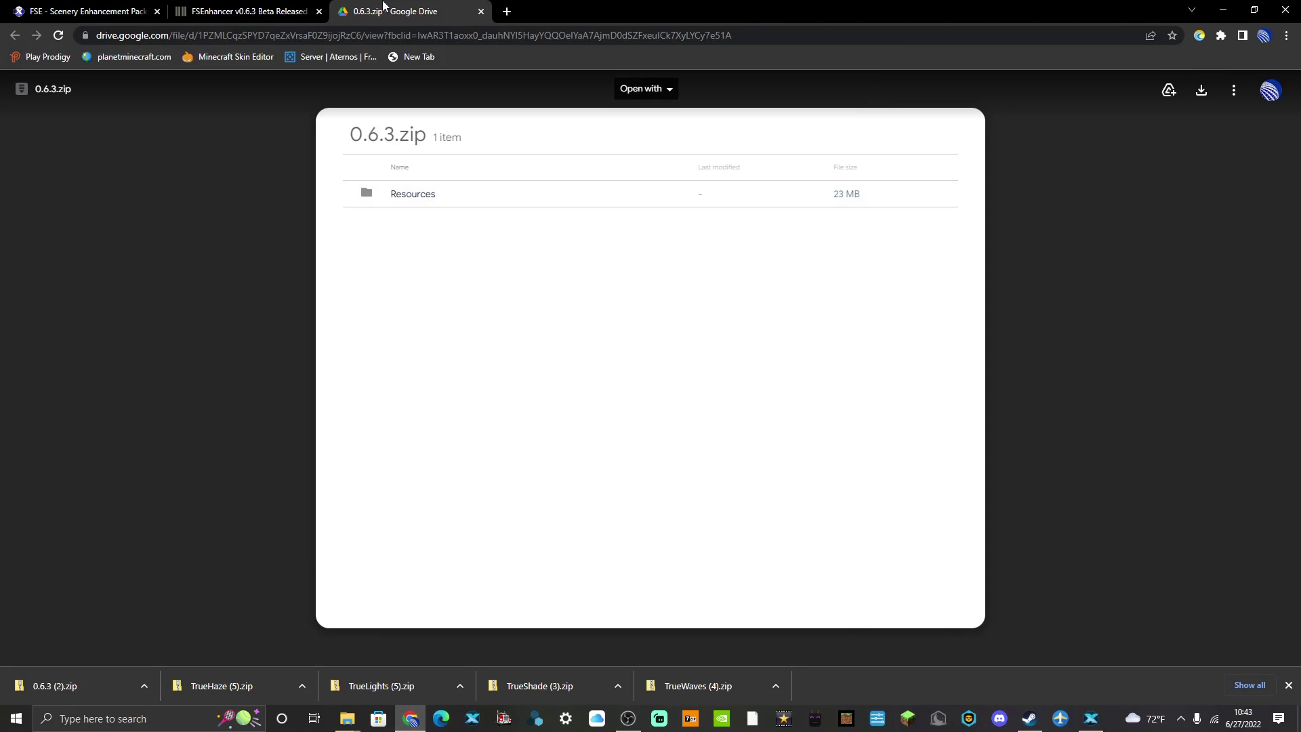
Download ReShade 5.2.2 from reshade.me in a new tab and run the installer.
left_click(506, 11)
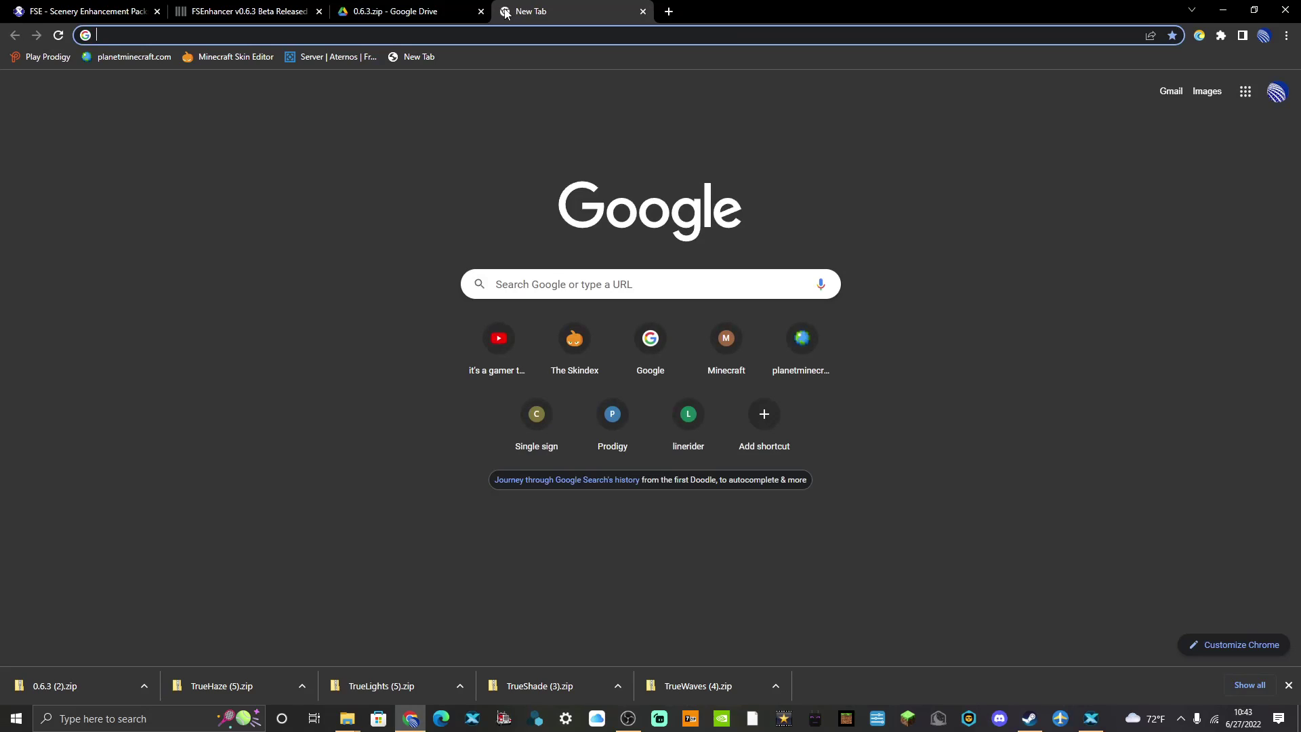
type("reshade")
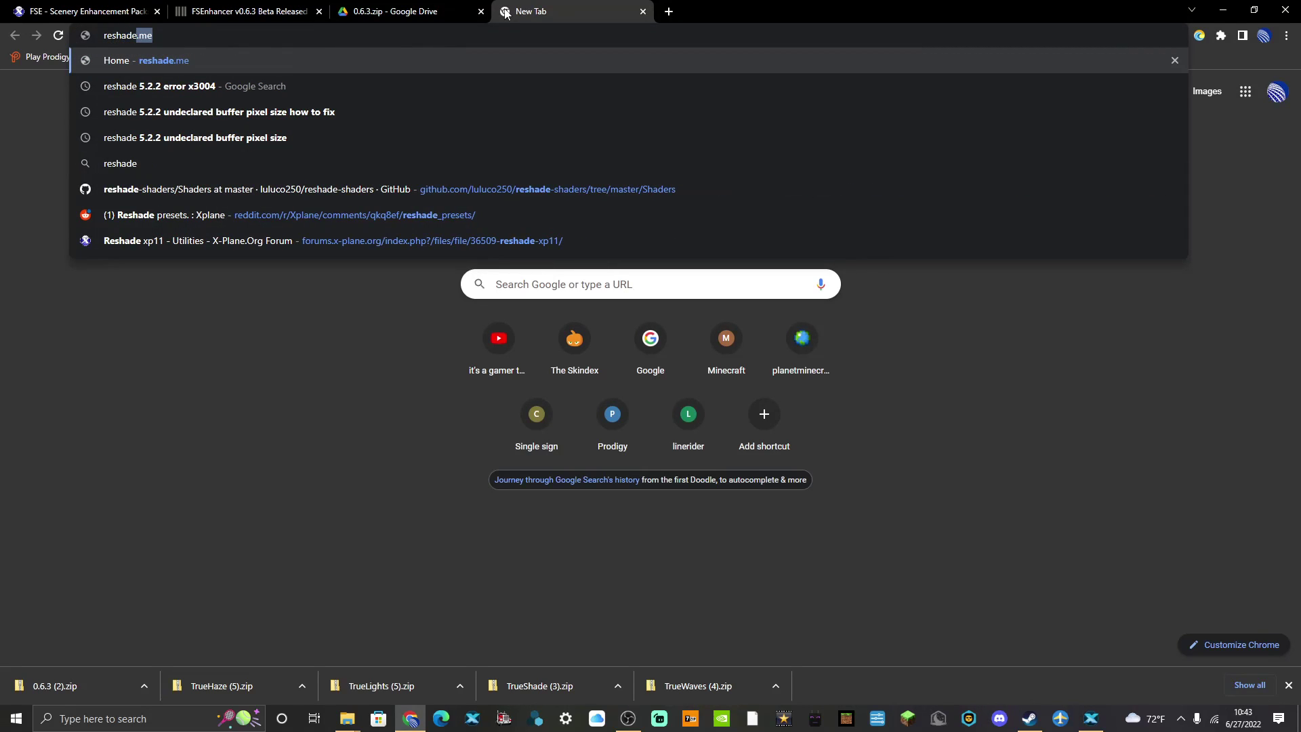
key("Return")
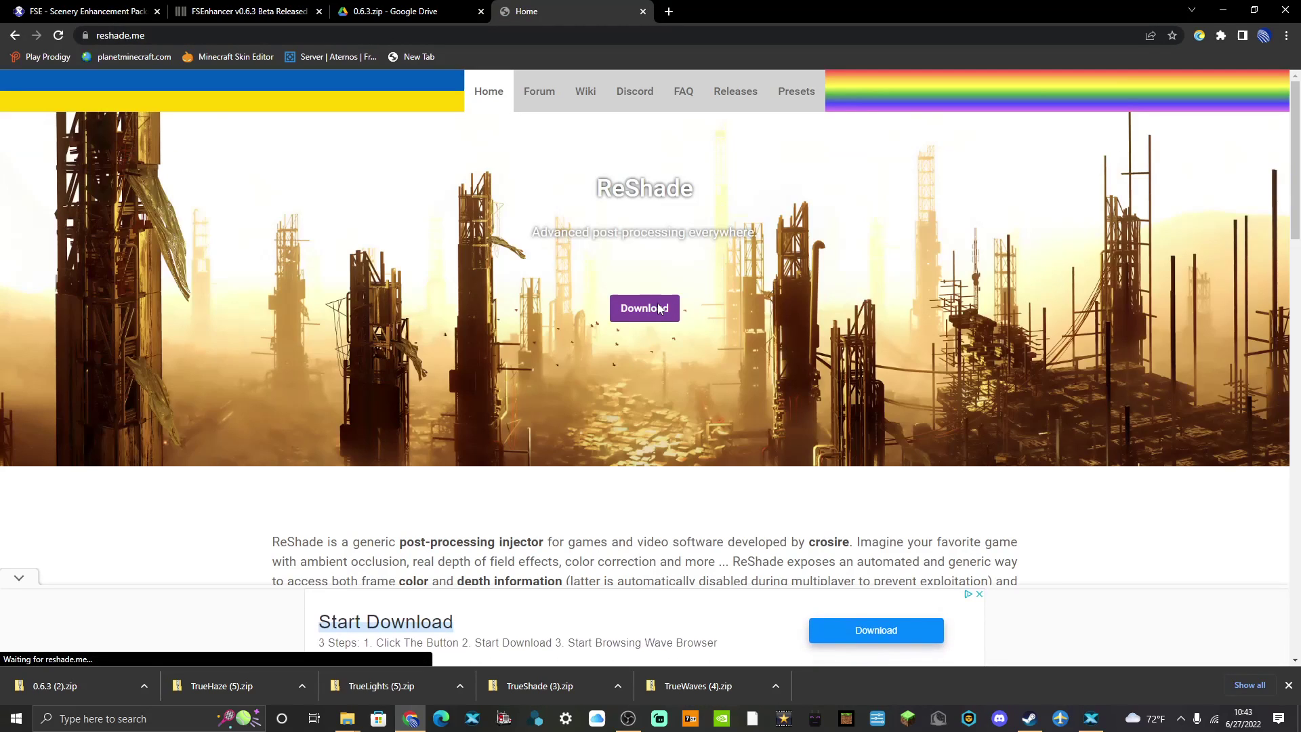
left_click(644, 308)
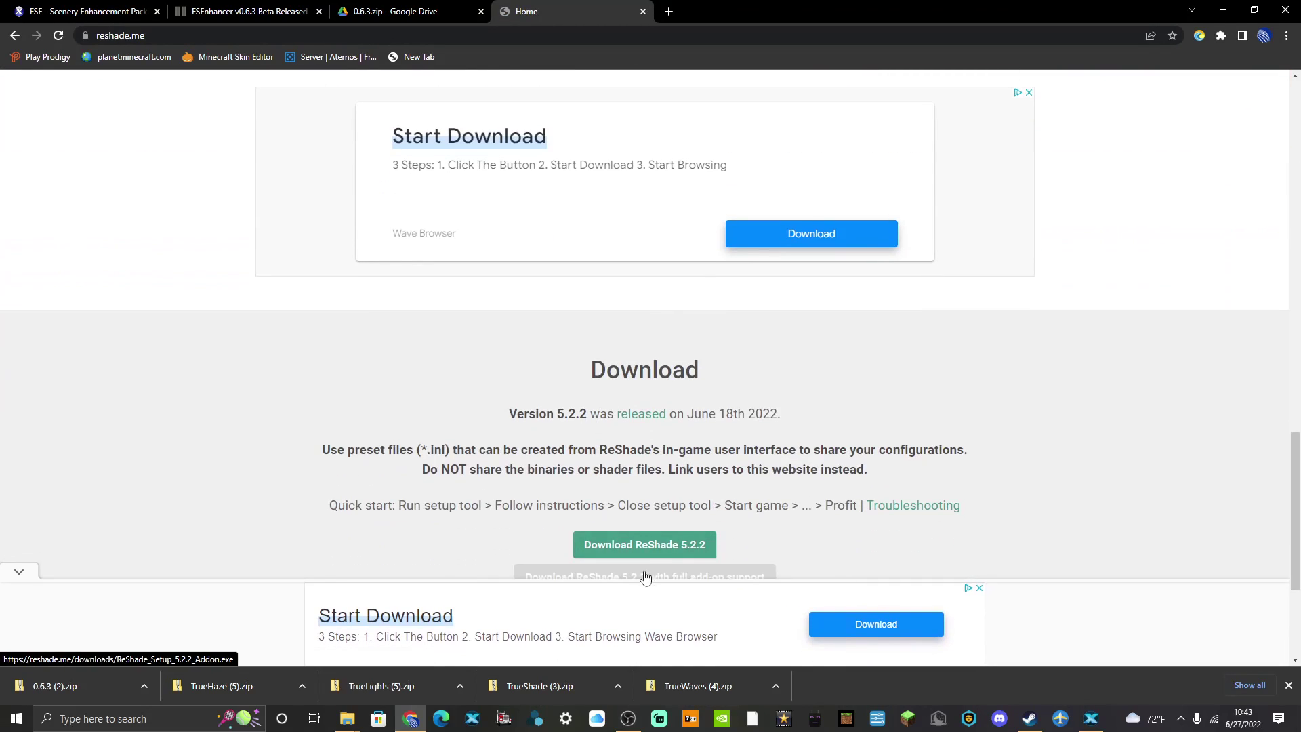
left_click(655, 550)
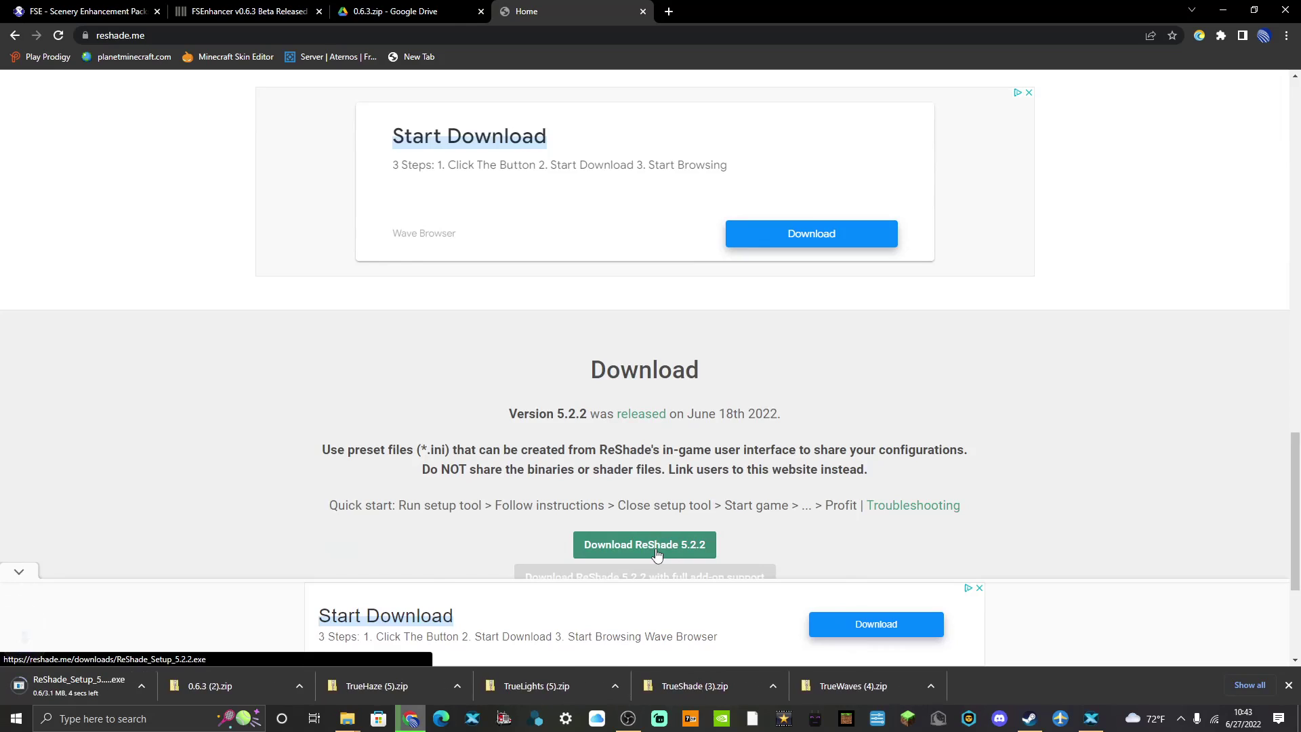
left_click(95, 691)
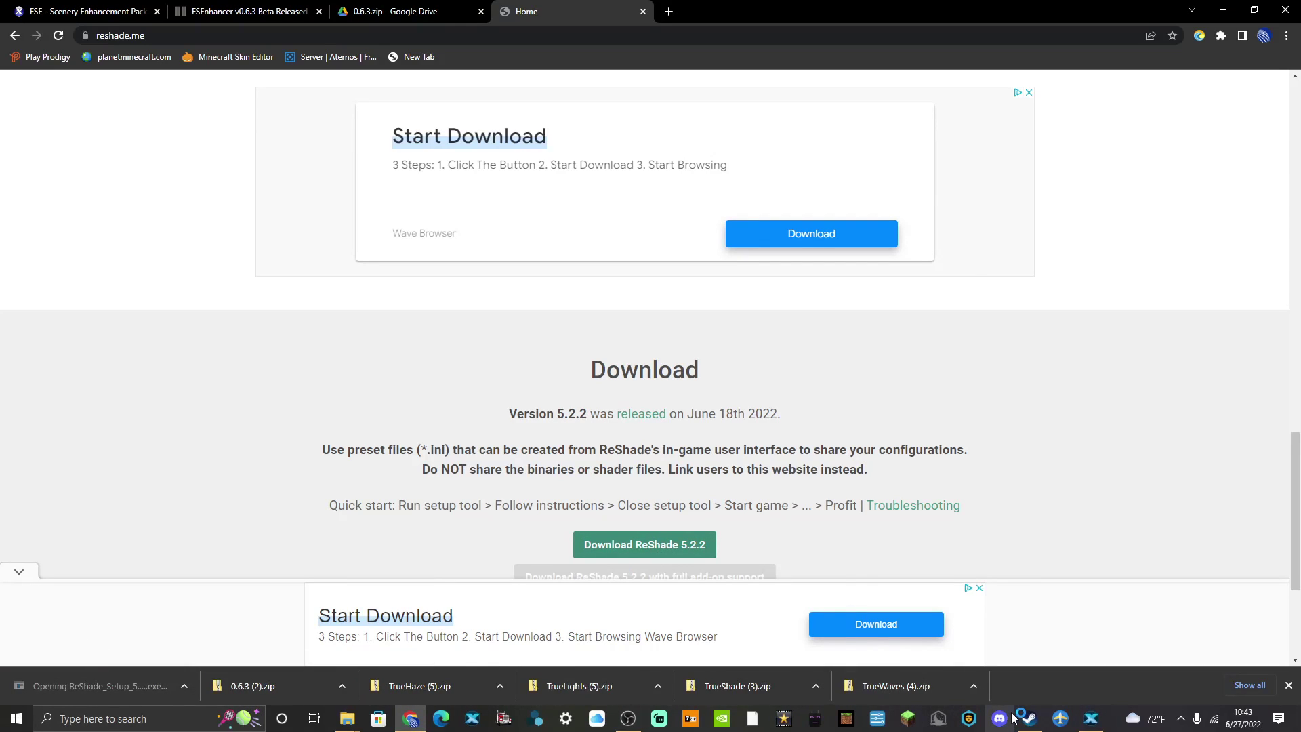
left_click(1091, 718)
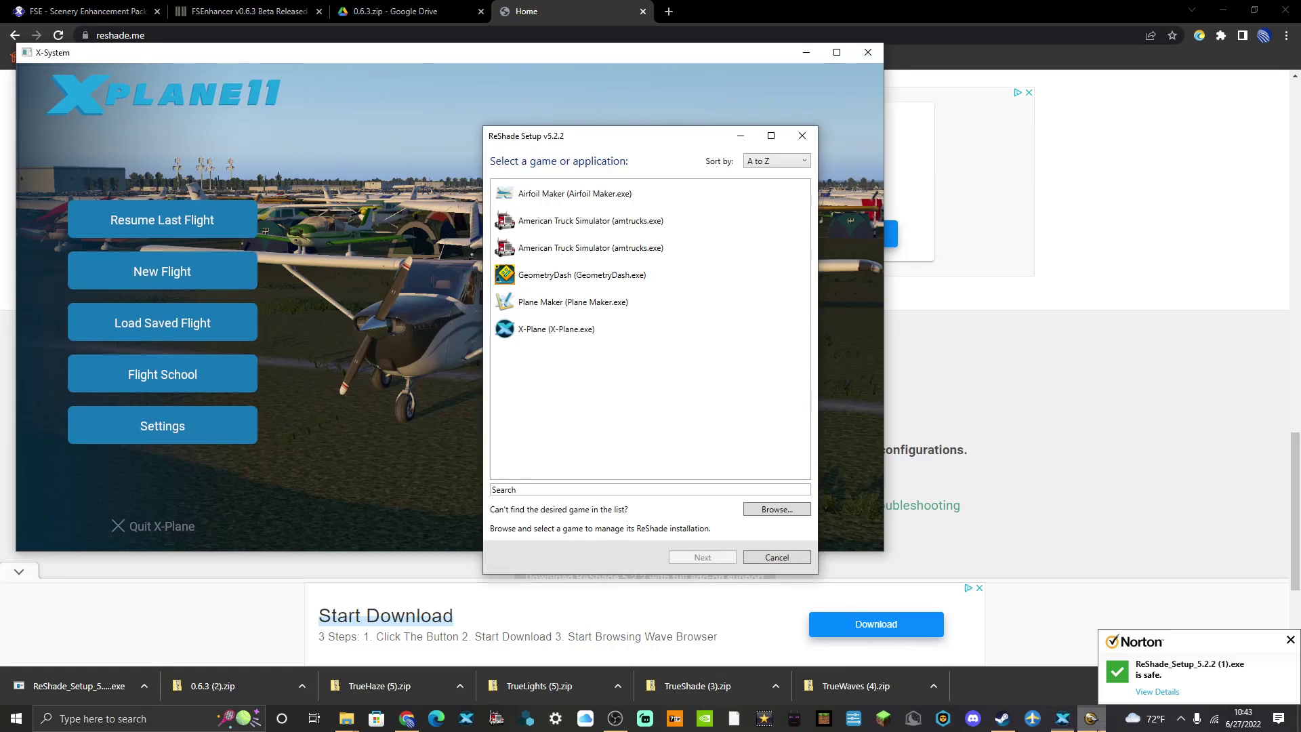
Pick X-Plane (X-Plane.exe) in ReShade Setup, pass the rendering API page, then cancel.
left_click(1091, 718)
left_click(609, 336)
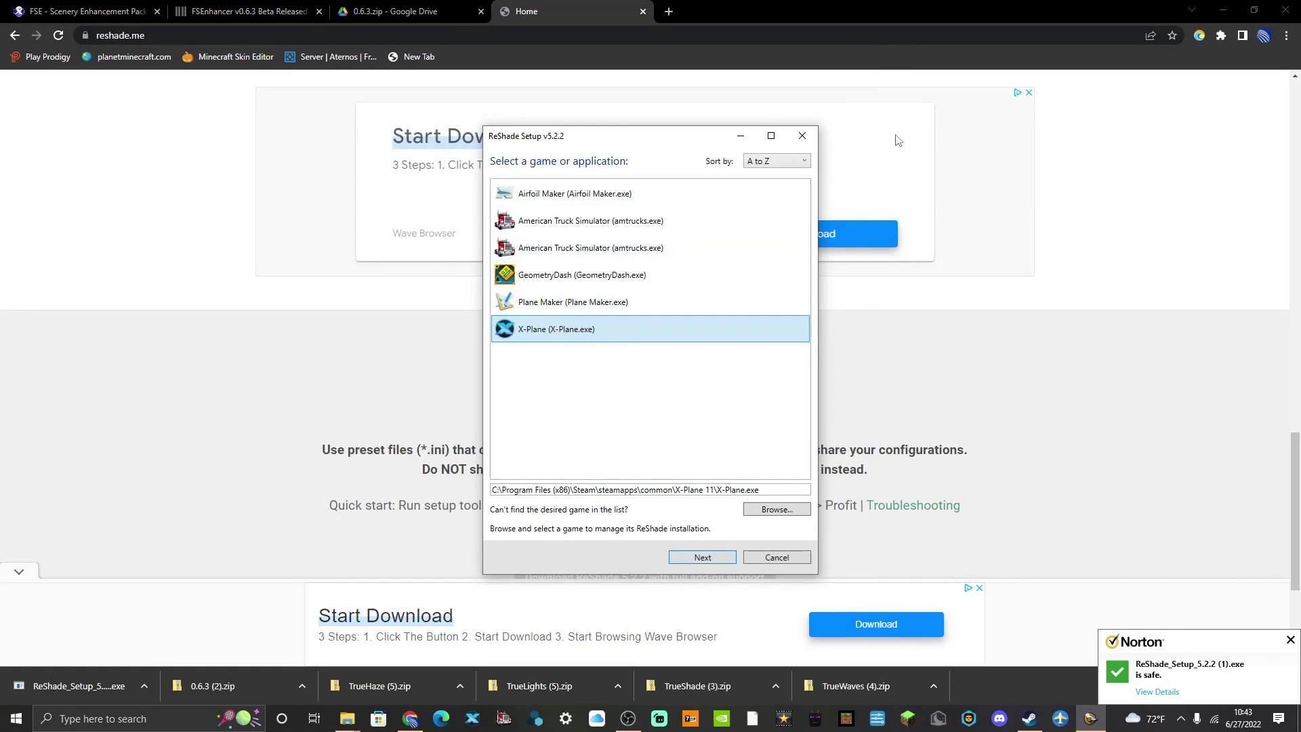
left_click(722, 558)
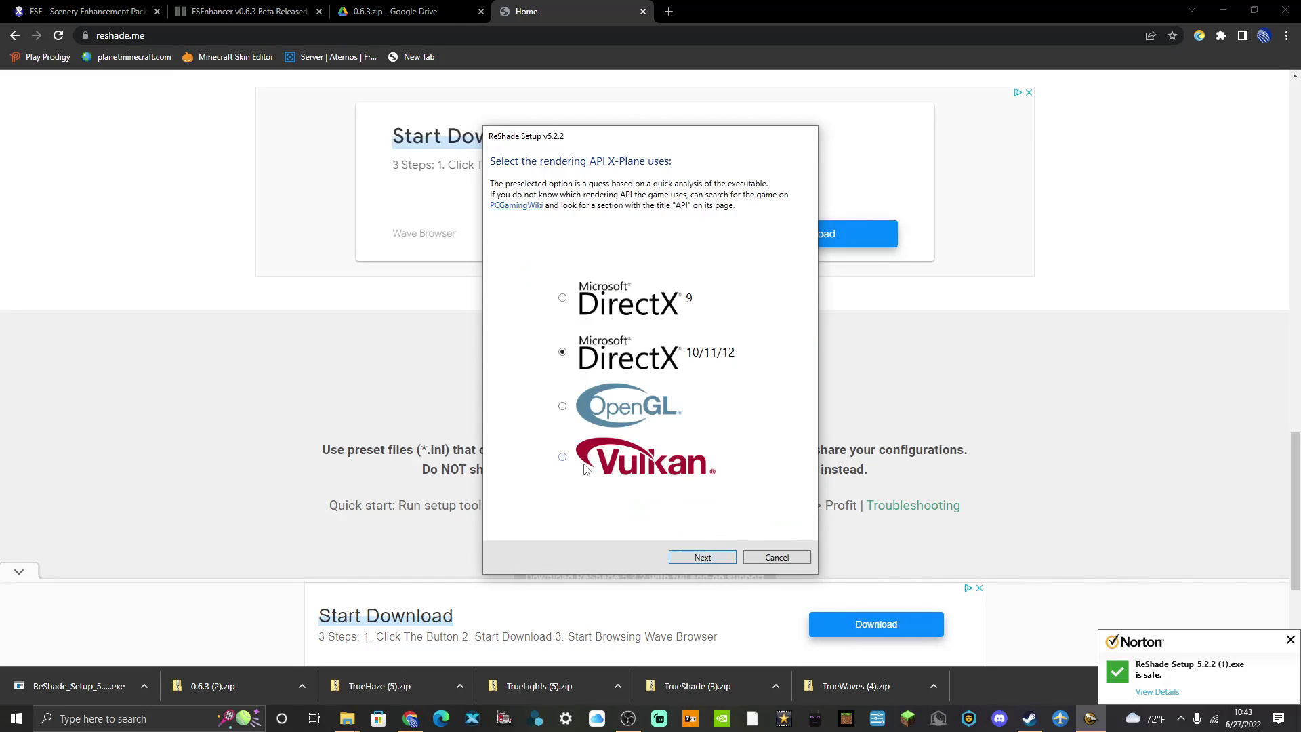
left_click(706, 555)
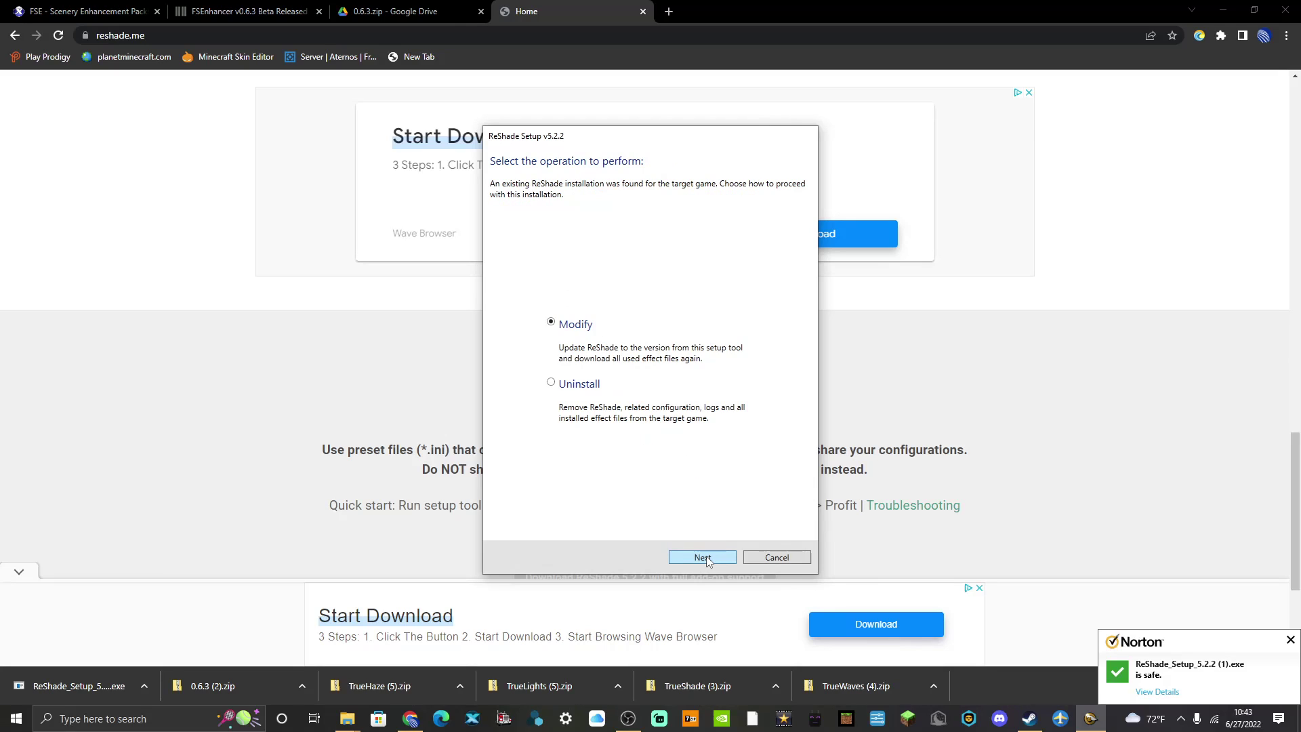
left_click(797, 553)
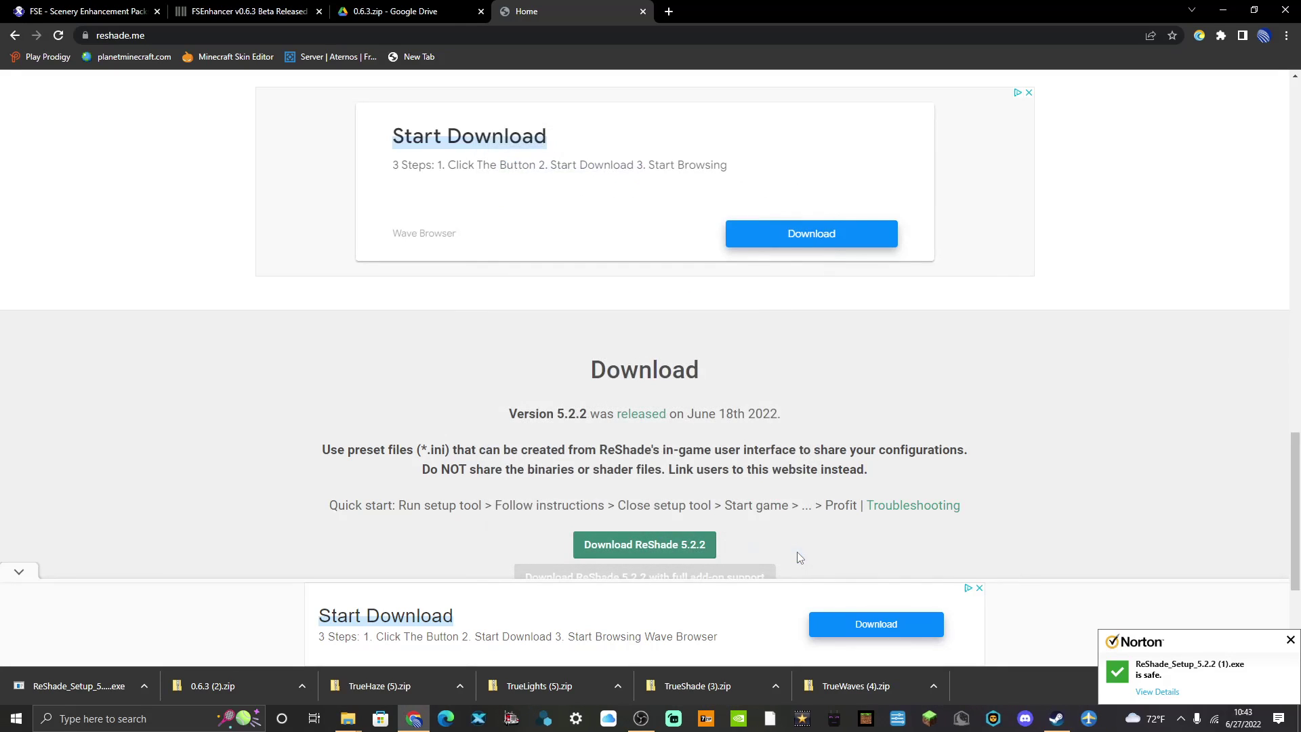
Open File Explorer to the Downloads folder.
left_click(495, 718)
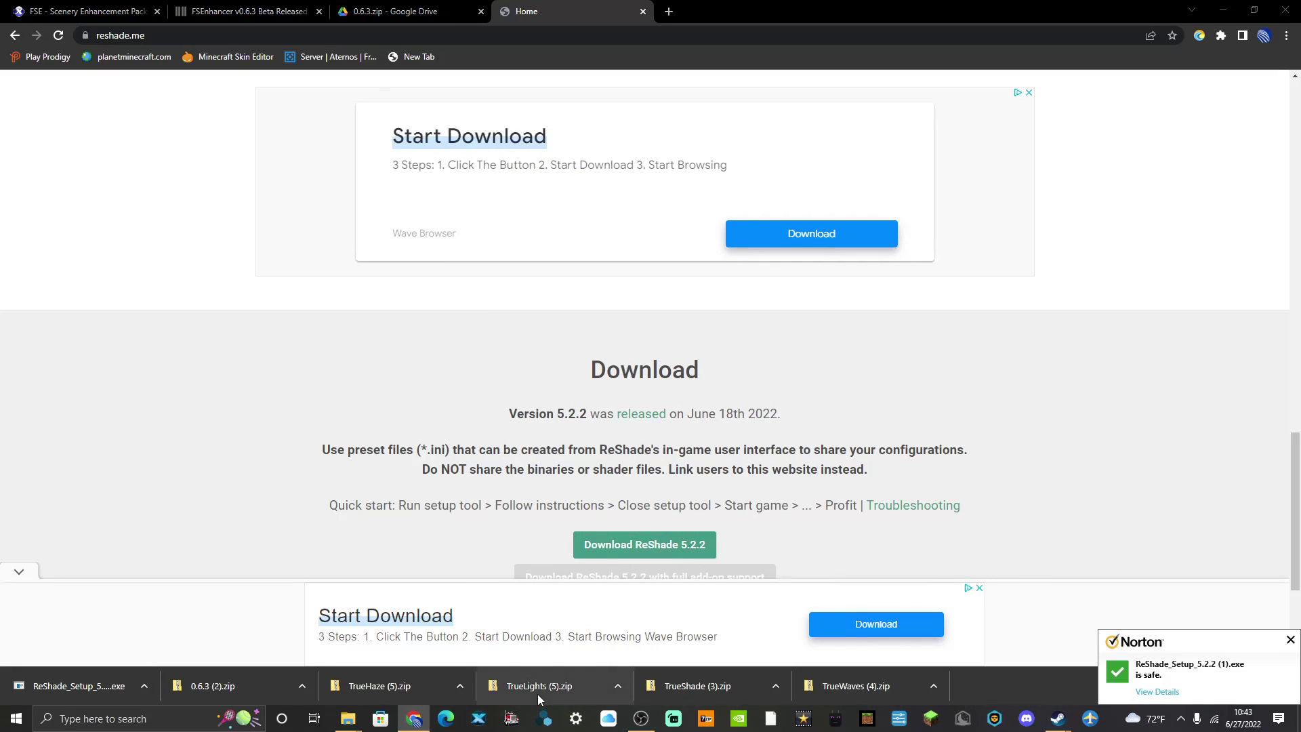
mouse_move(349, 719)
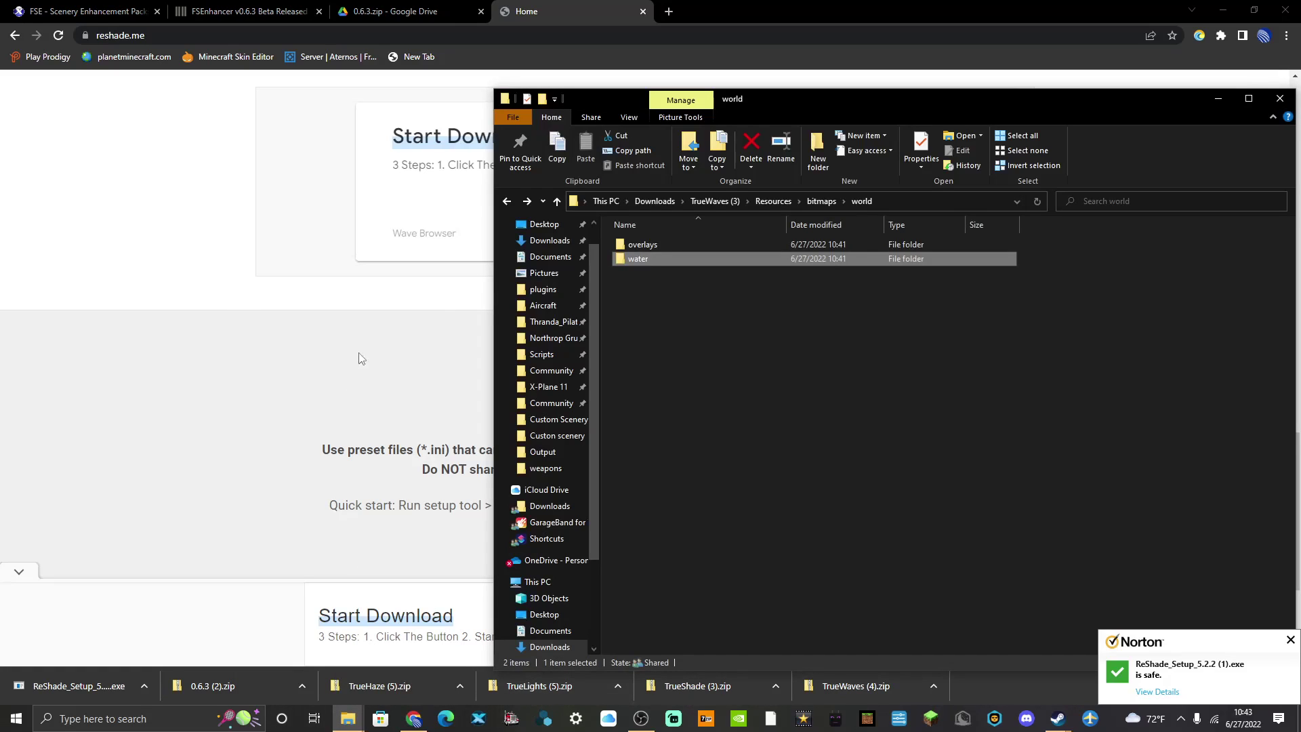
scroll(506, 317, "up", 2)
left_click(549, 267)
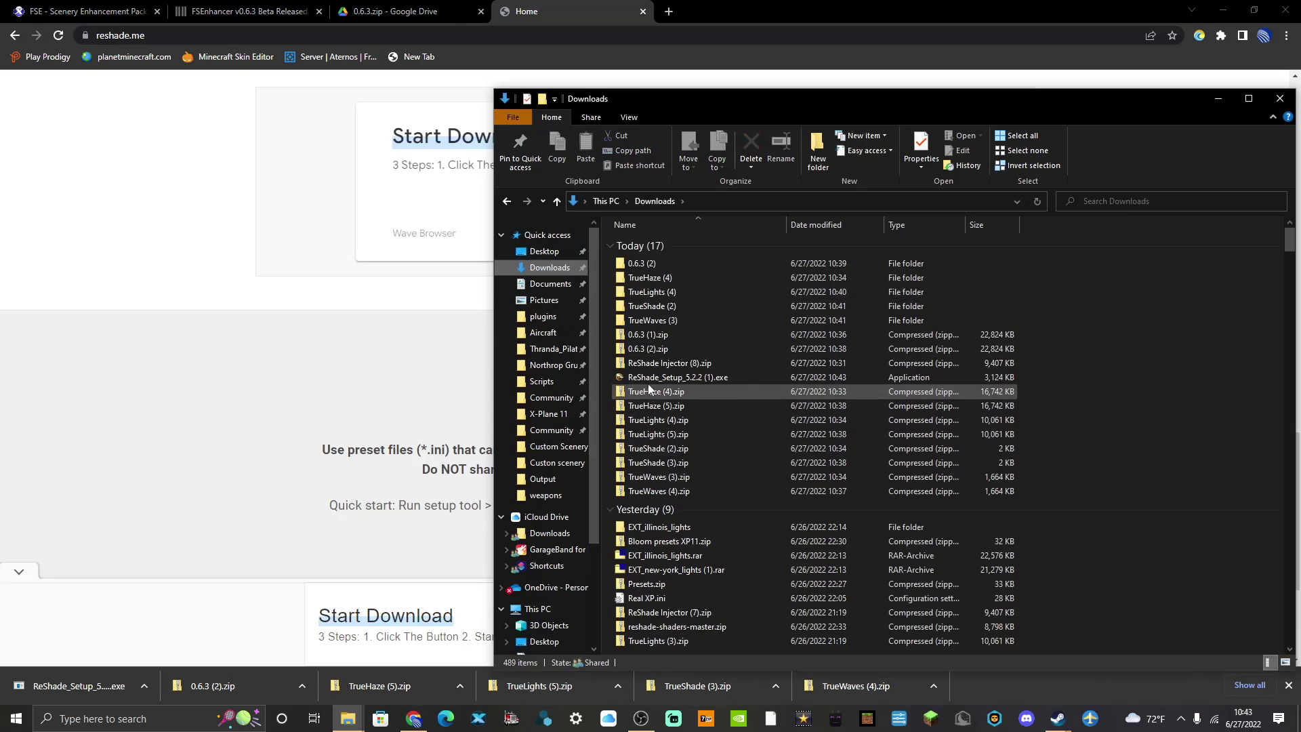
Extract ReShade Injector (8).zip and open its reshade-shaders folder.
right_click(674, 362)
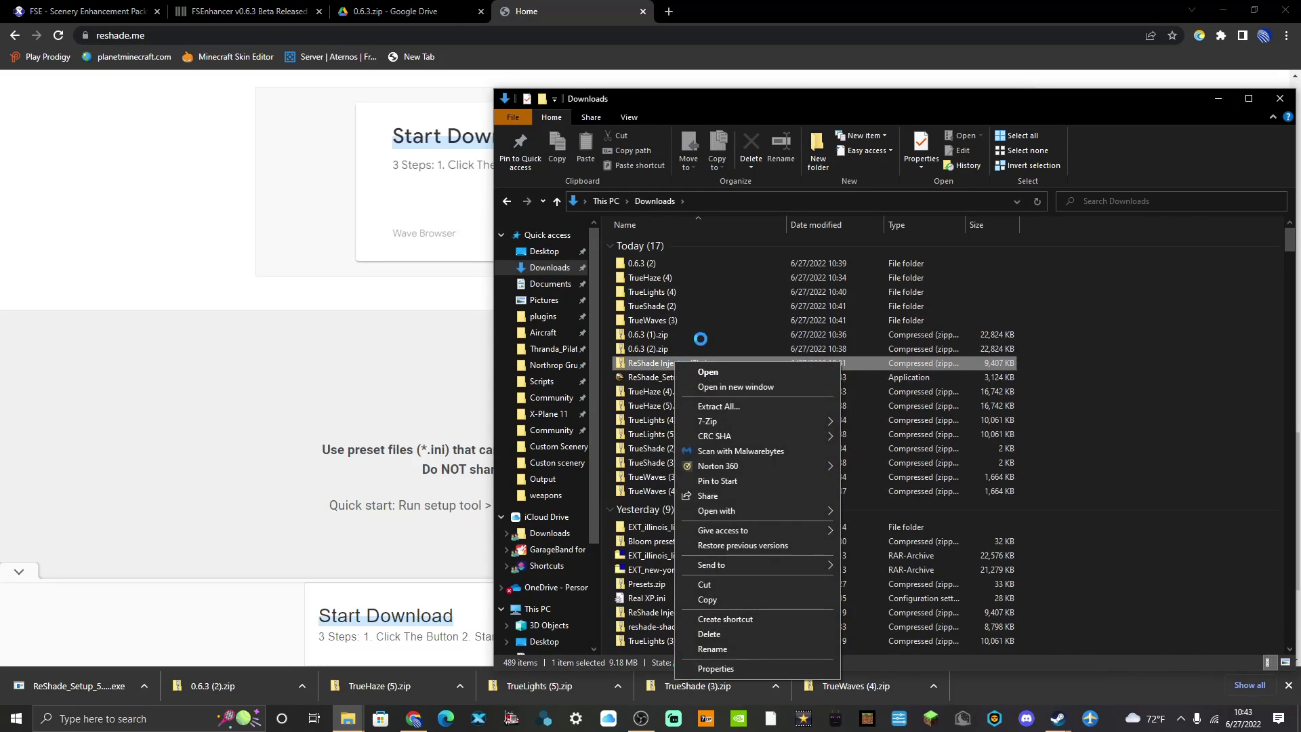
left_click(718, 407)
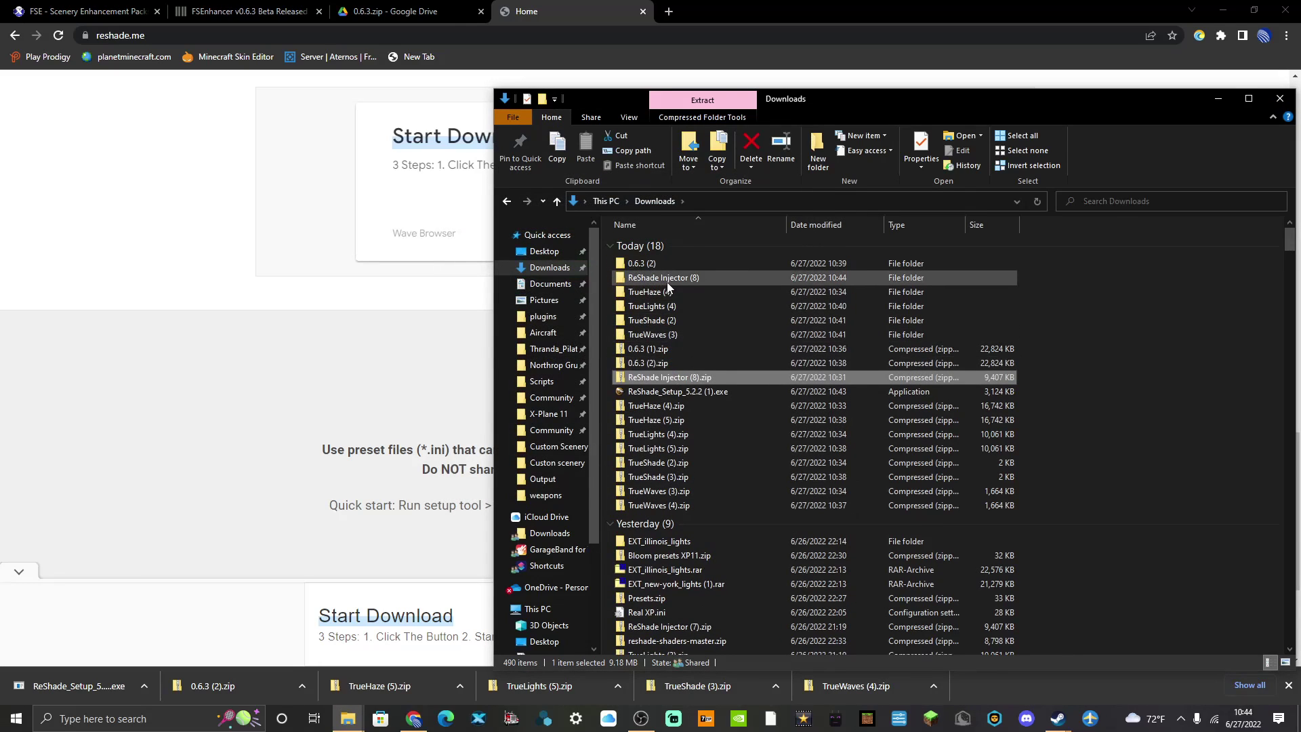
double_click(667, 278)
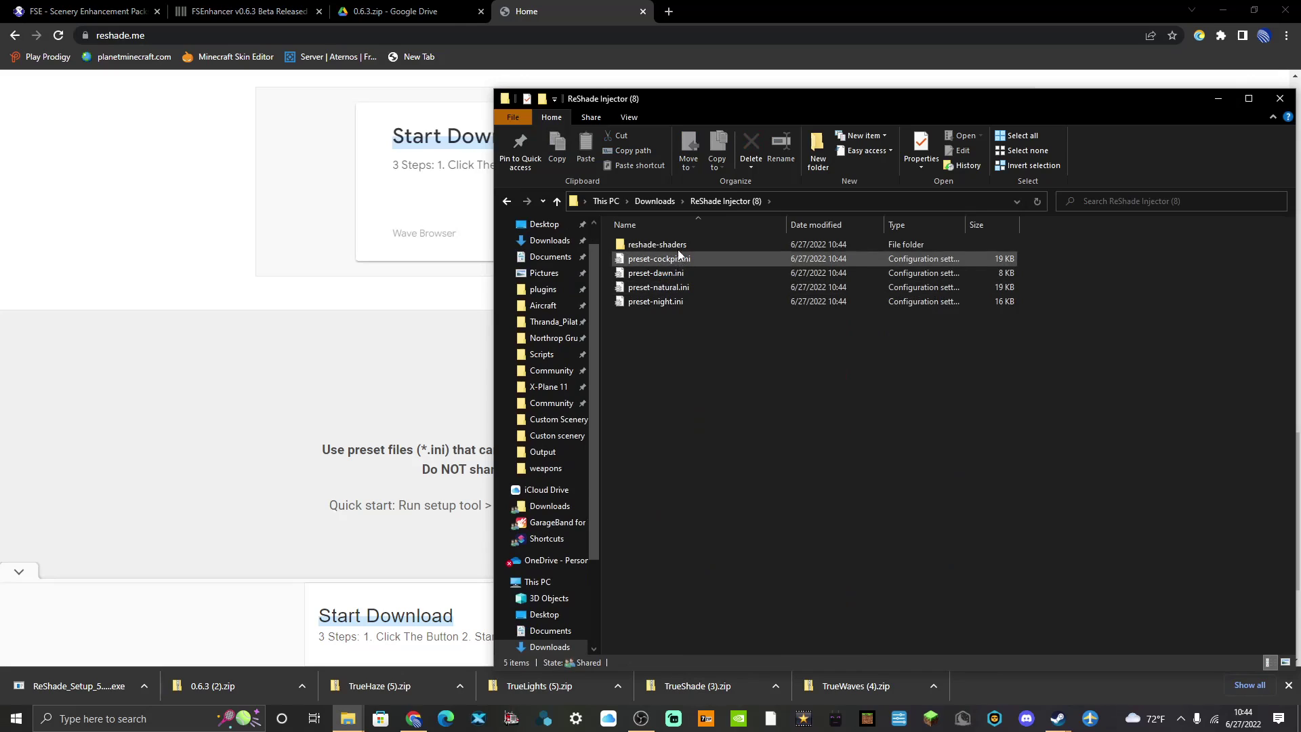
left_click(624, 245)
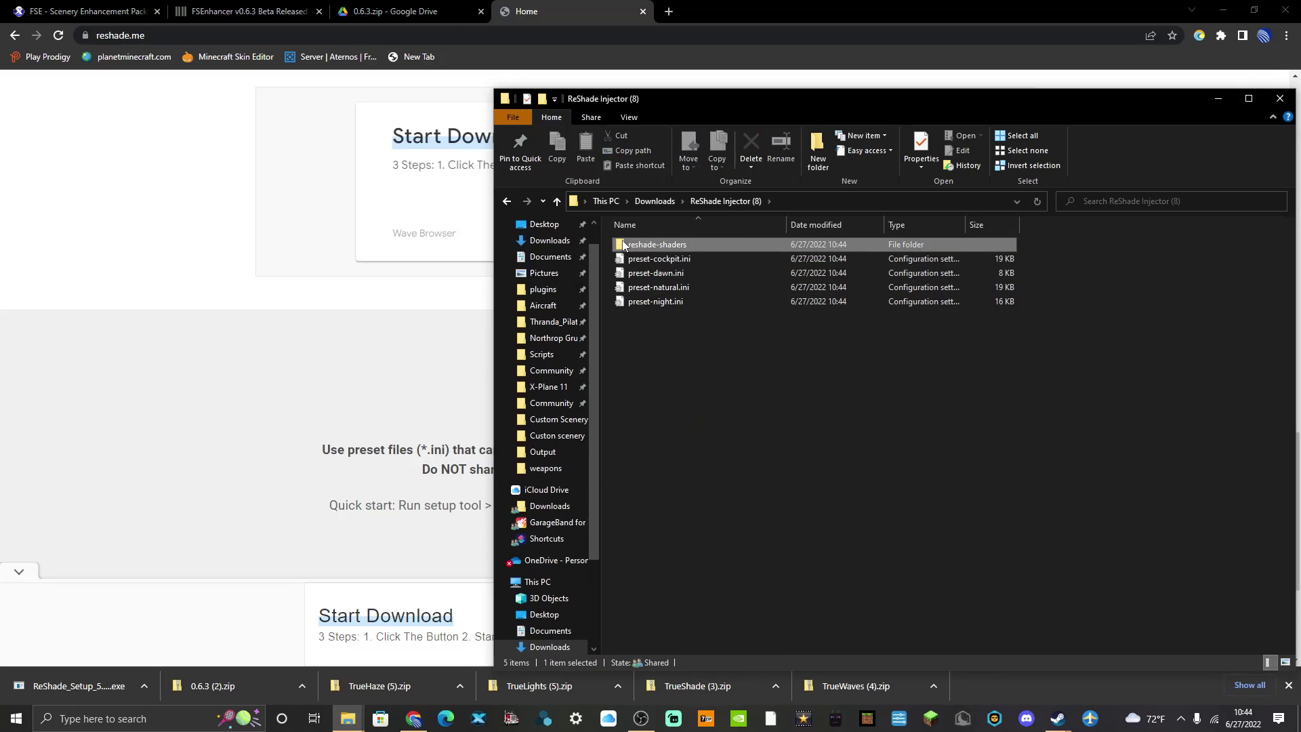
double_click(624, 246)
mouse_move(348, 718)
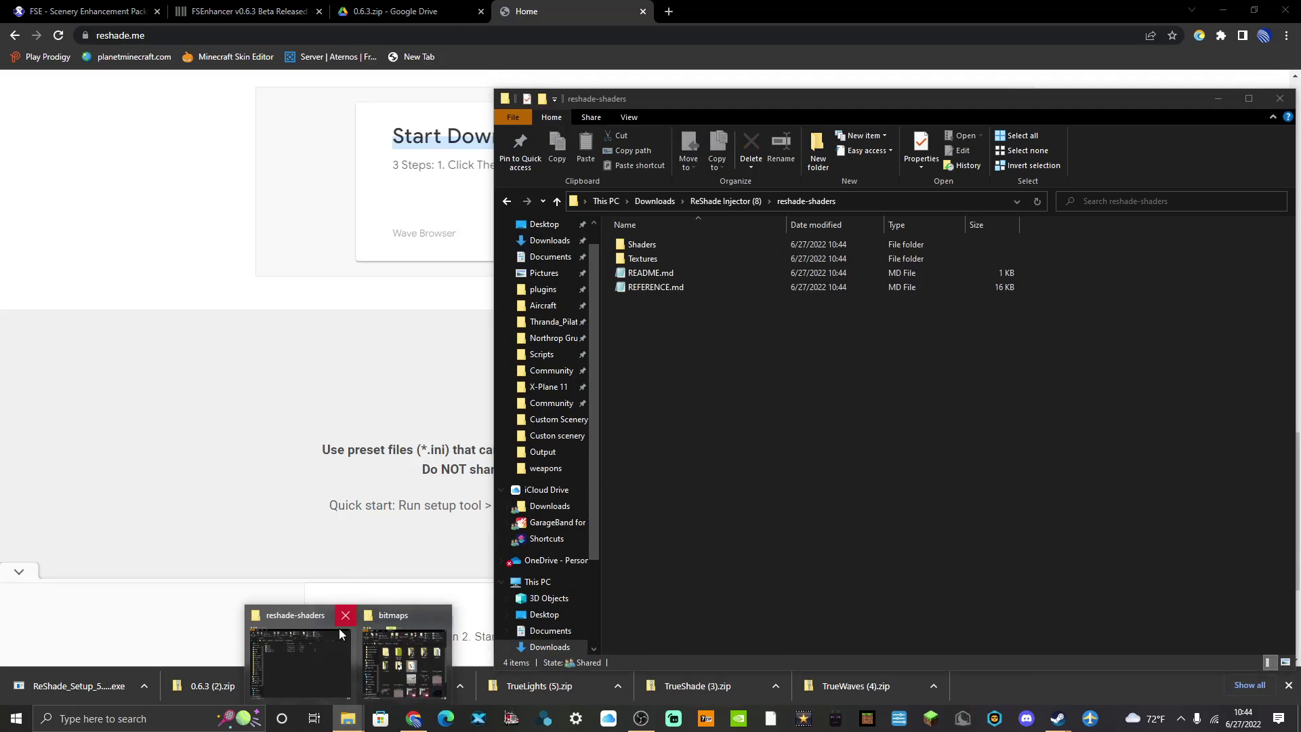
Point one window at the X-Plane 11 folder and the other at ReShade Injector (8).
left_click(400, 650)
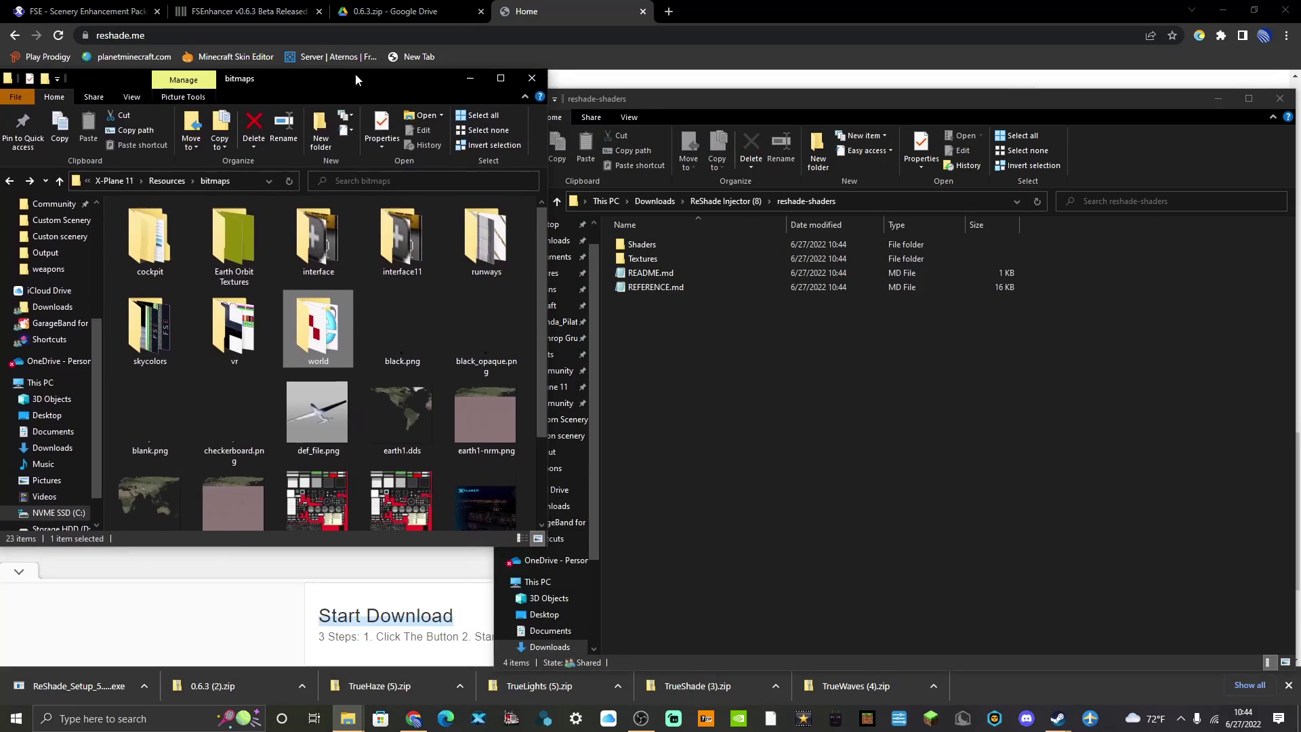
left_click(114, 181)
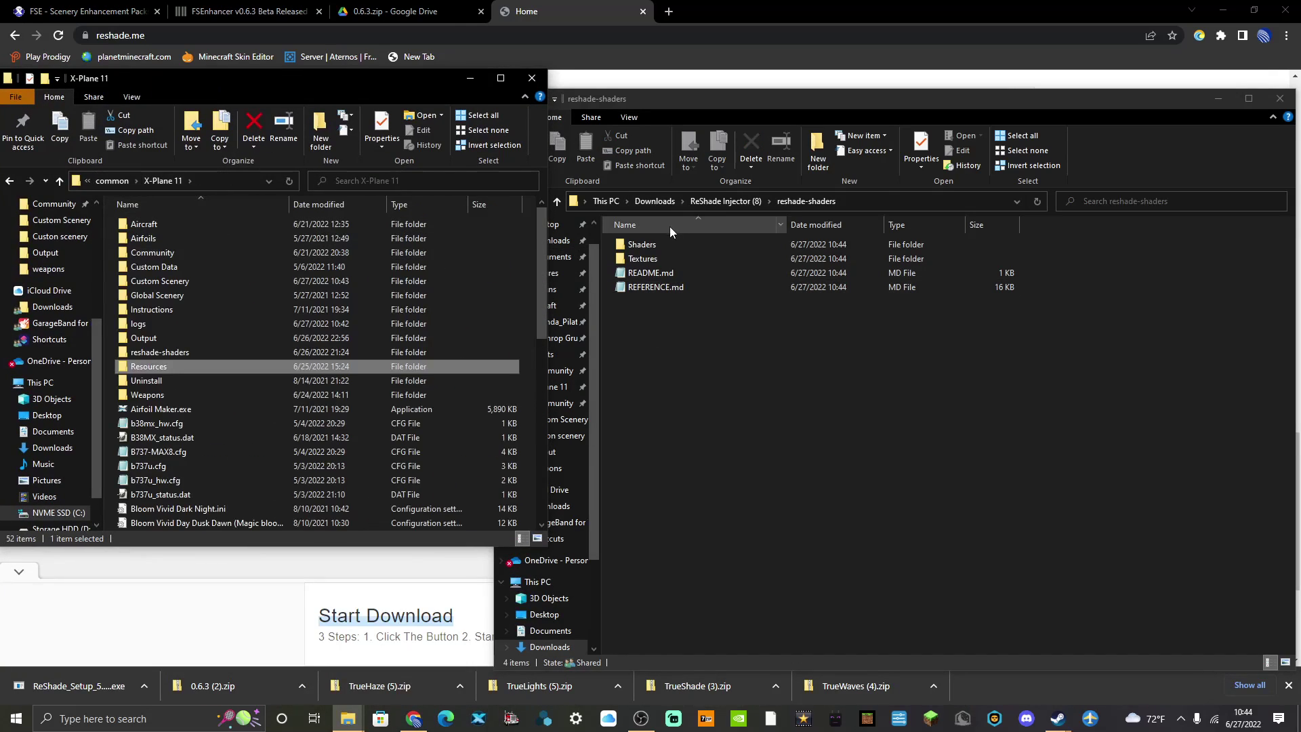
left_click(665, 302)
key("alt+Left")
Drag reshade-shaders toward X-Plane's Resources, select the four preset .ini files, and relaunch X-Plane via Steam.
left_click_drag(653, 245, 798, 443)
left_click_drag(660, 369, 655, 280)
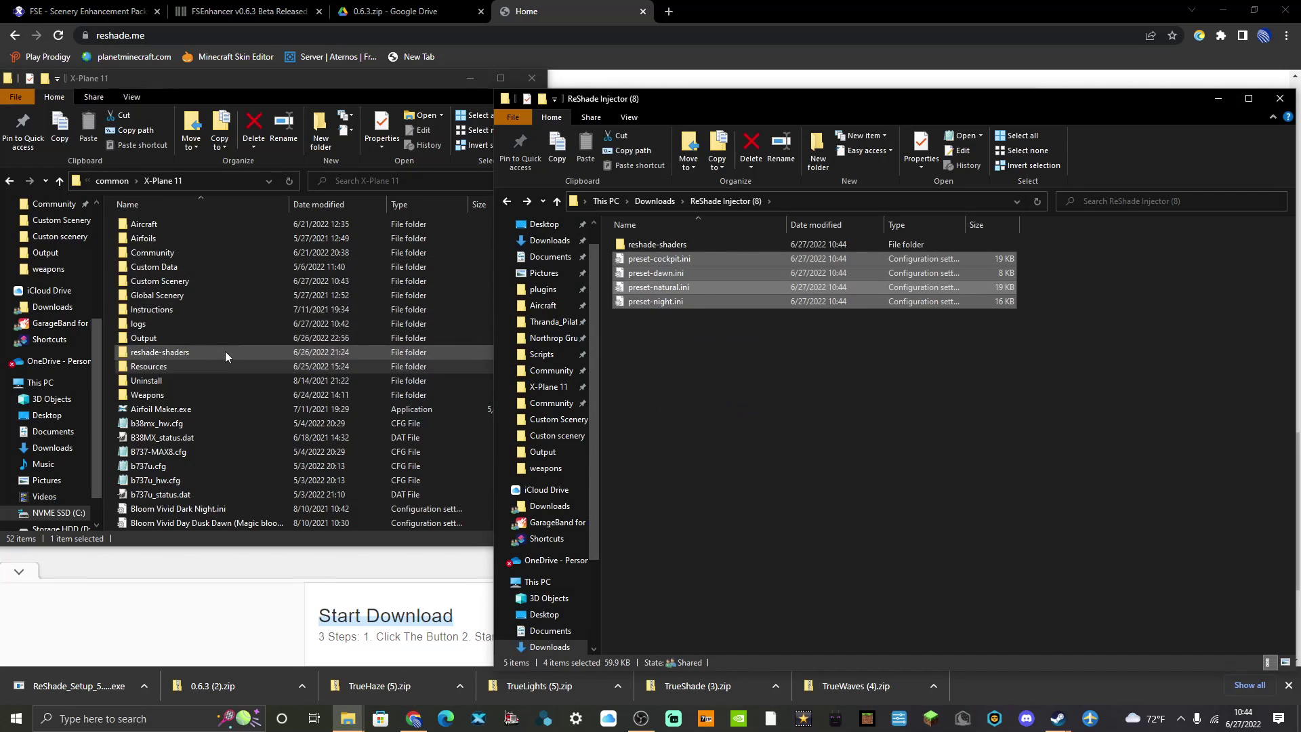
left_click(1057, 718)
left_click(718, 410)
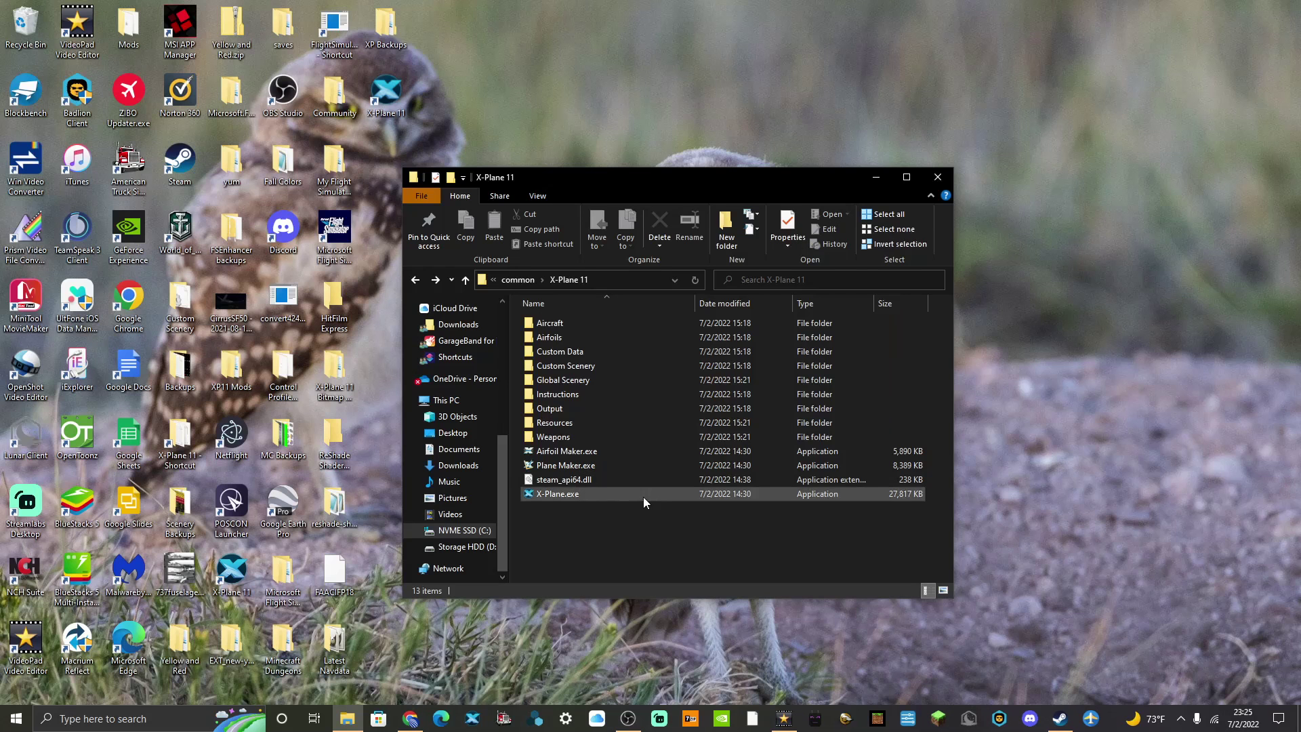
Create a shortcut to X-Plane.exe in the X-Plane 11 folder.
right_click(645, 501)
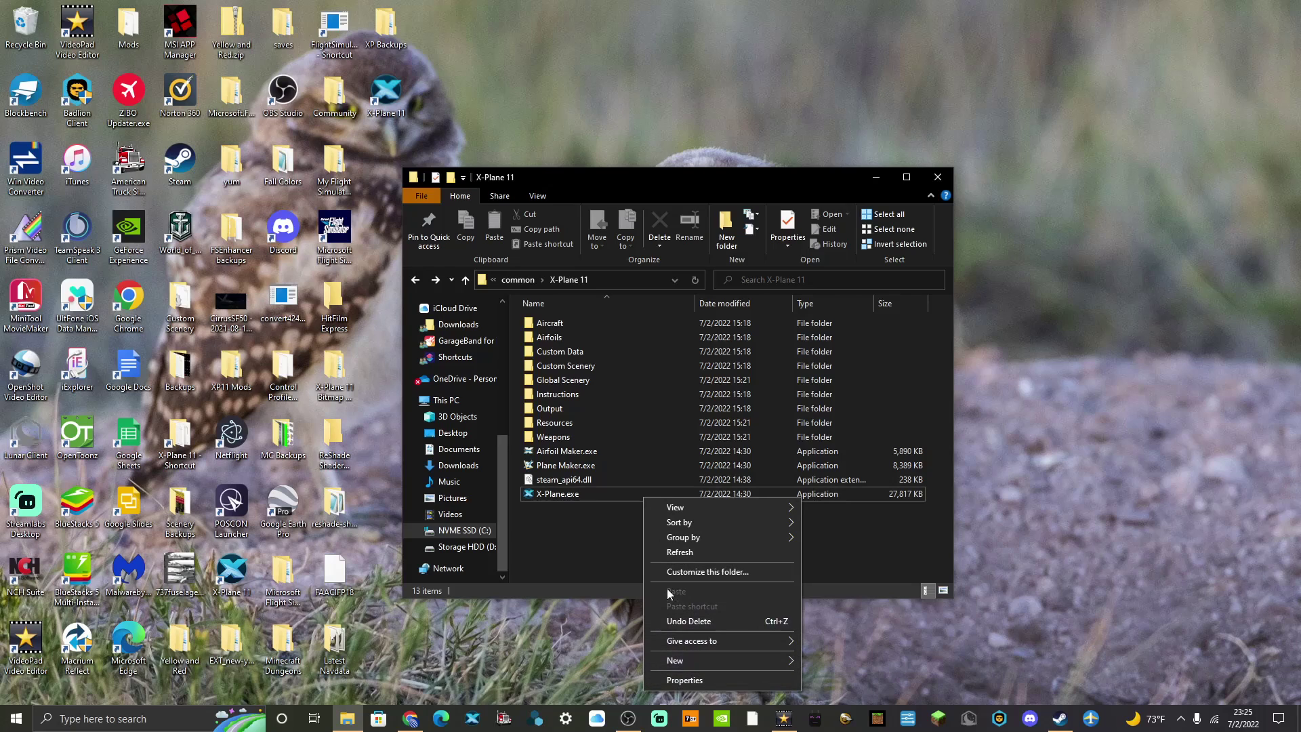
left_click(573, 494)
right_click(573, 498)
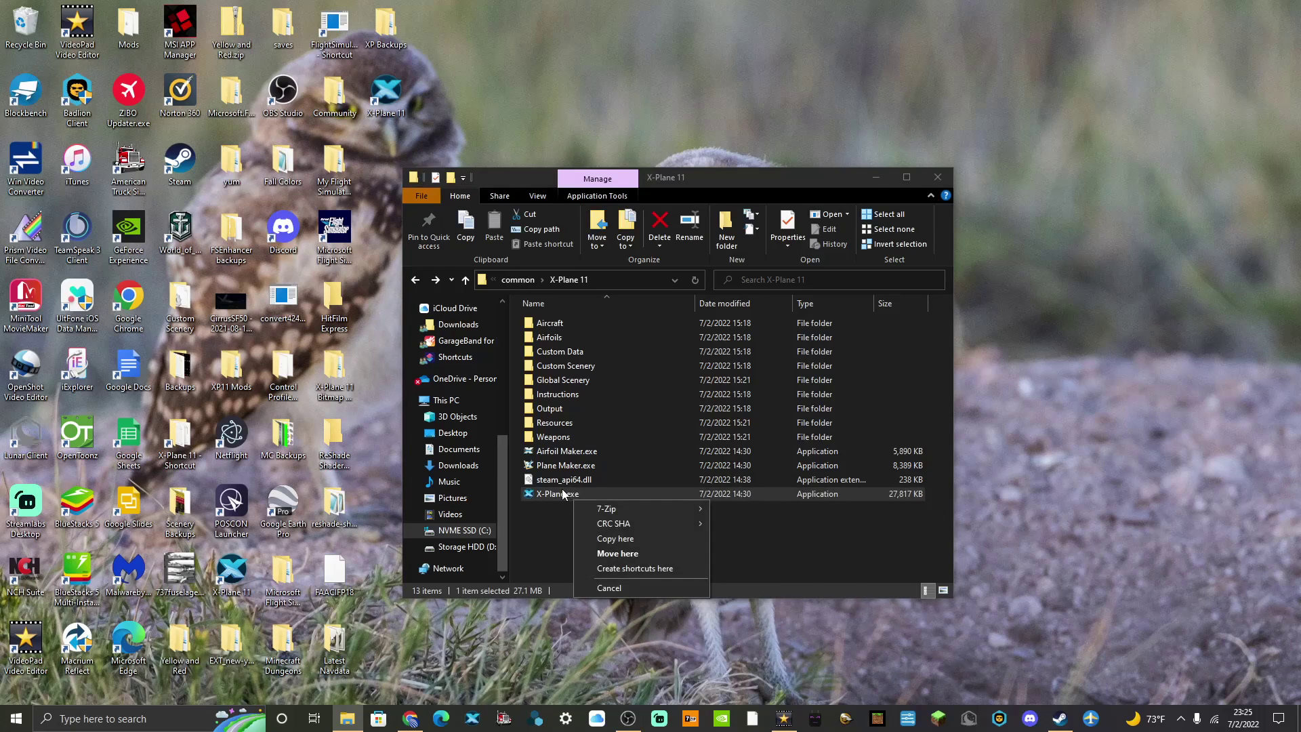
left_click(562, 493)
right_click(569, 496)
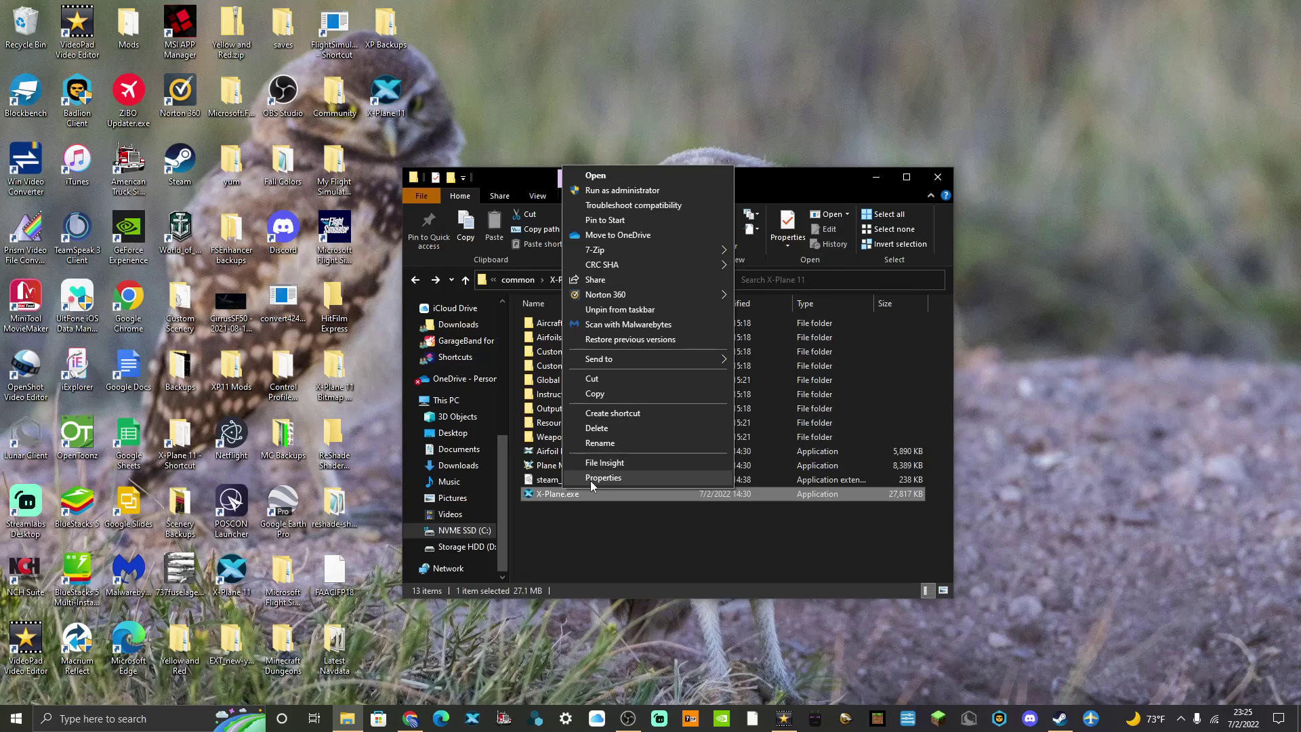
left_click(595, 414)
left_click(574, 506)
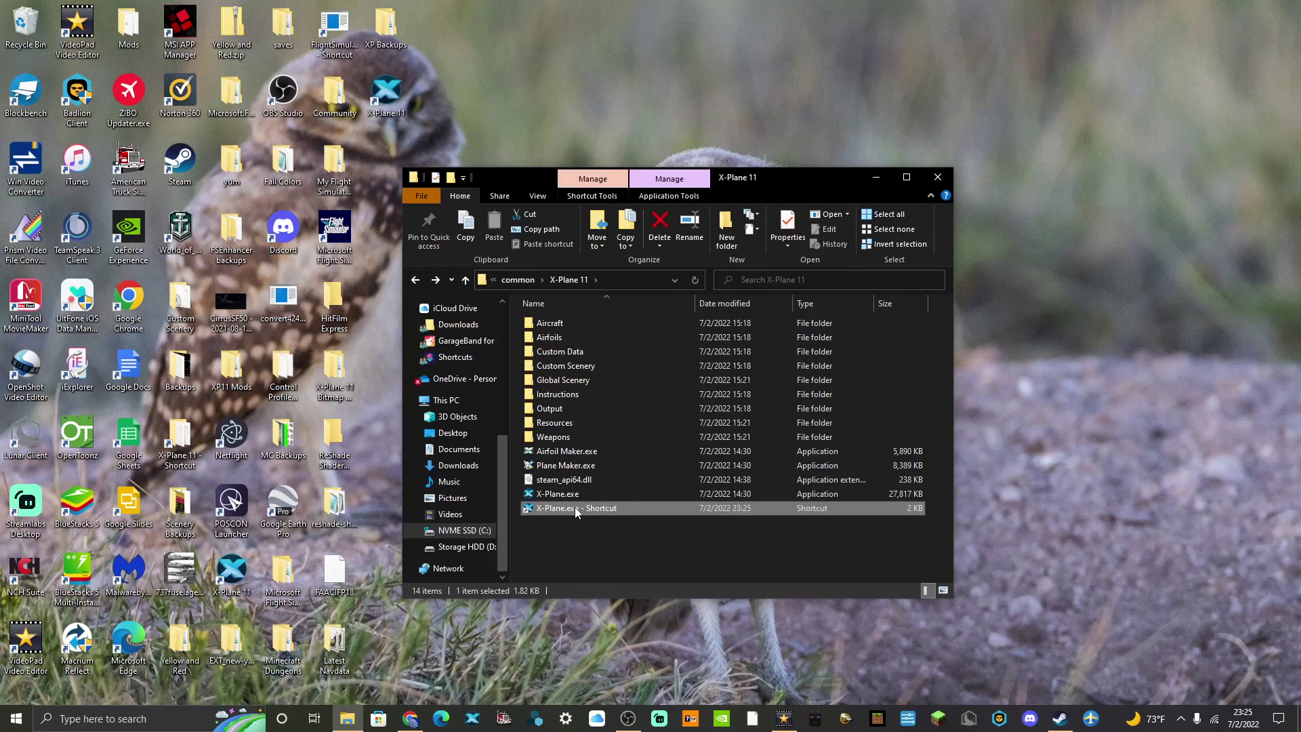
Append a closing quote and --allow-reshade to the shortcut's Target and apply.
right_click(574, 510)
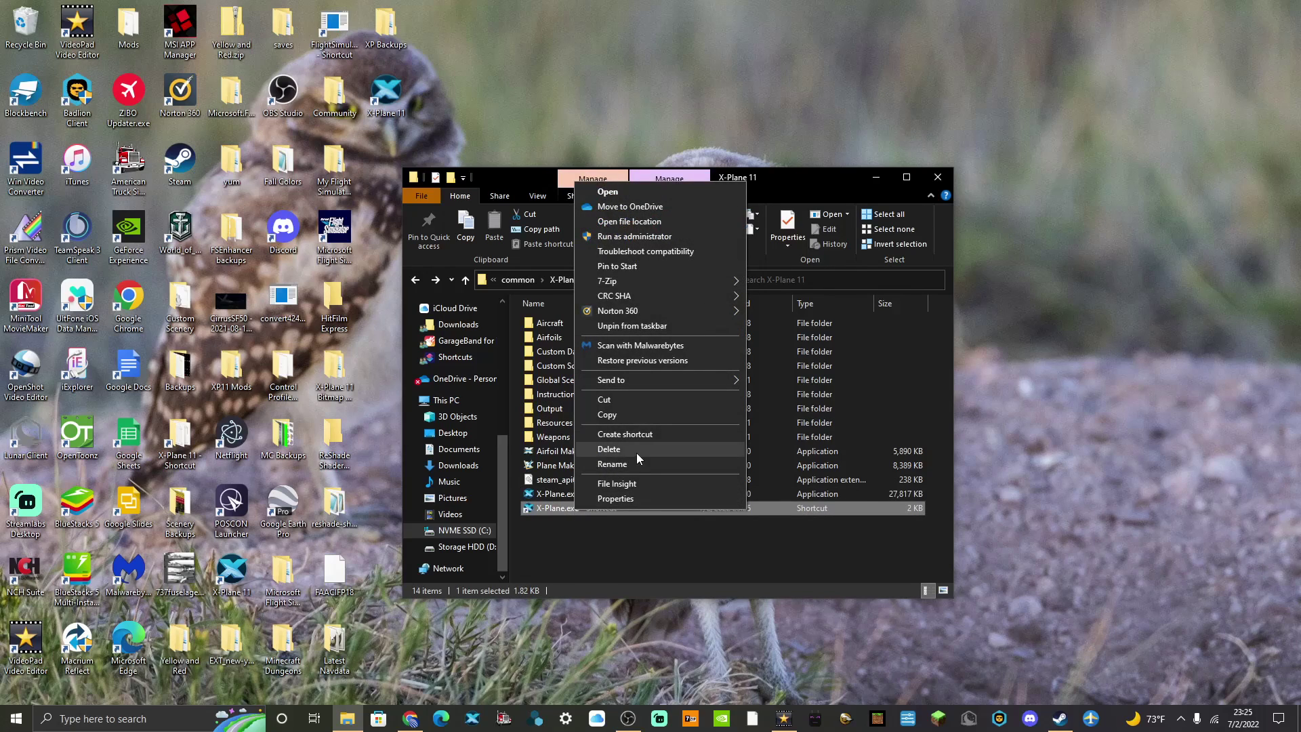
left_click(625, 500)
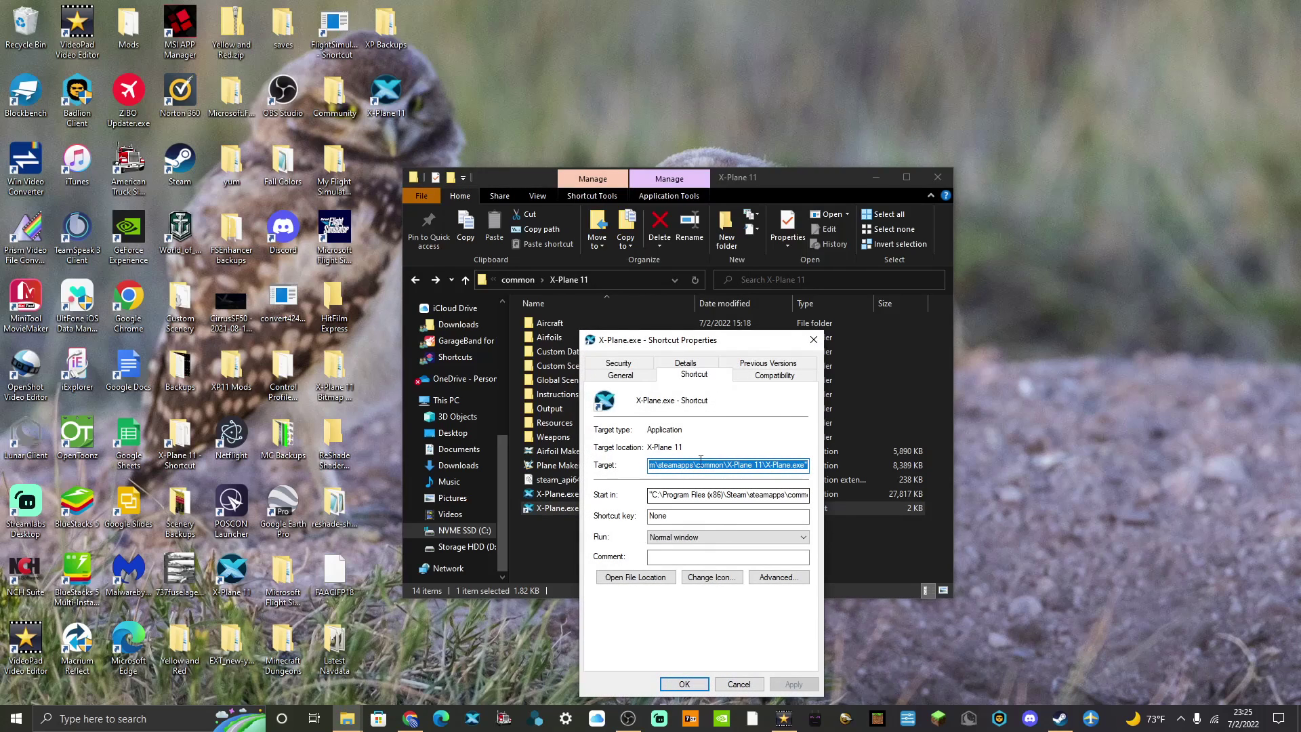
left_click(805, 464)
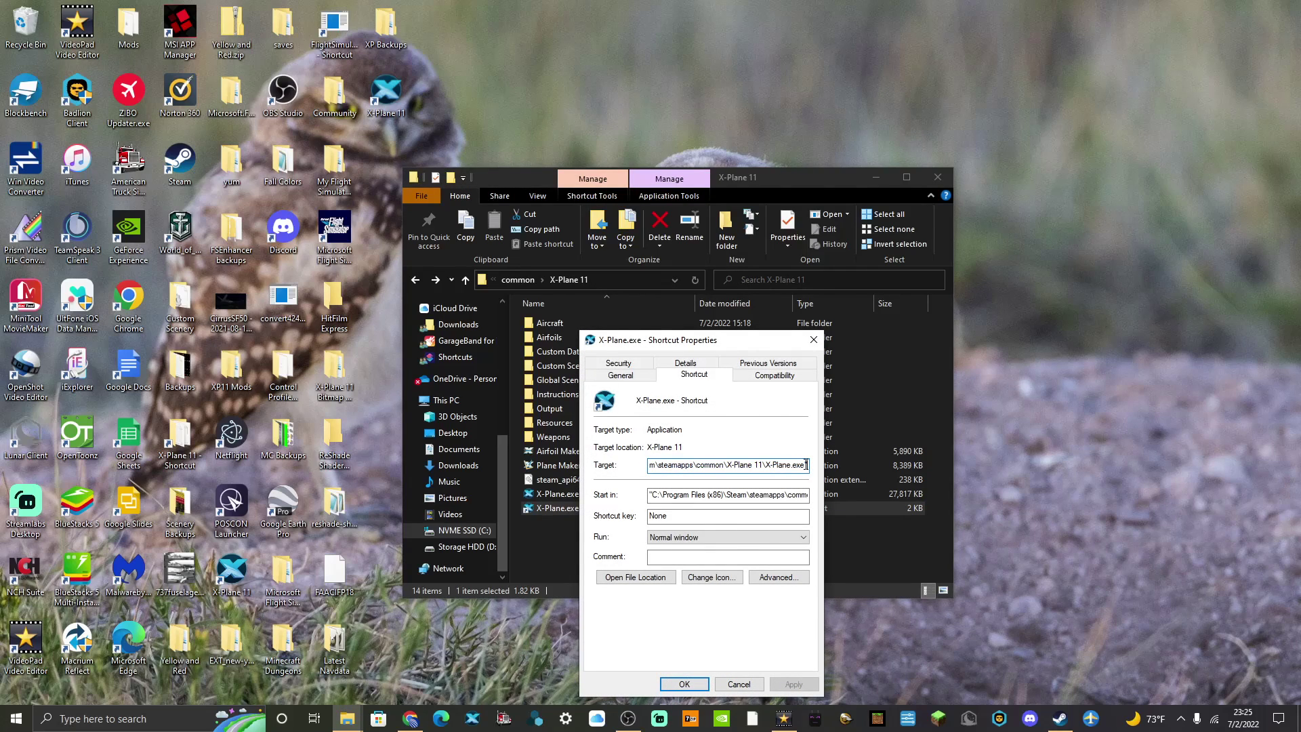
type("\"")
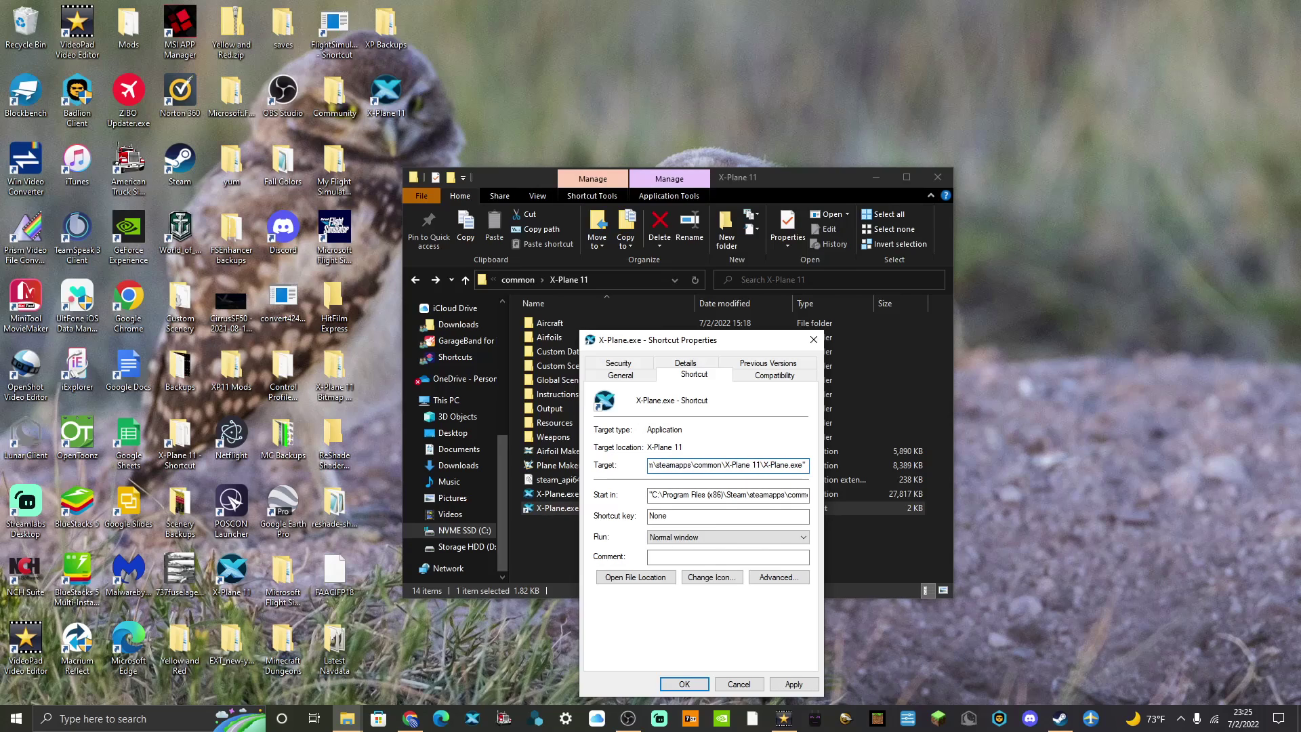
type("--allow-reshade")
left_click(794, 684)
Save the shortcut's flag, rename the shortcut 'Reshade for XP', then delete it from the X-Plane 11 folder.
left_click(685, 684)
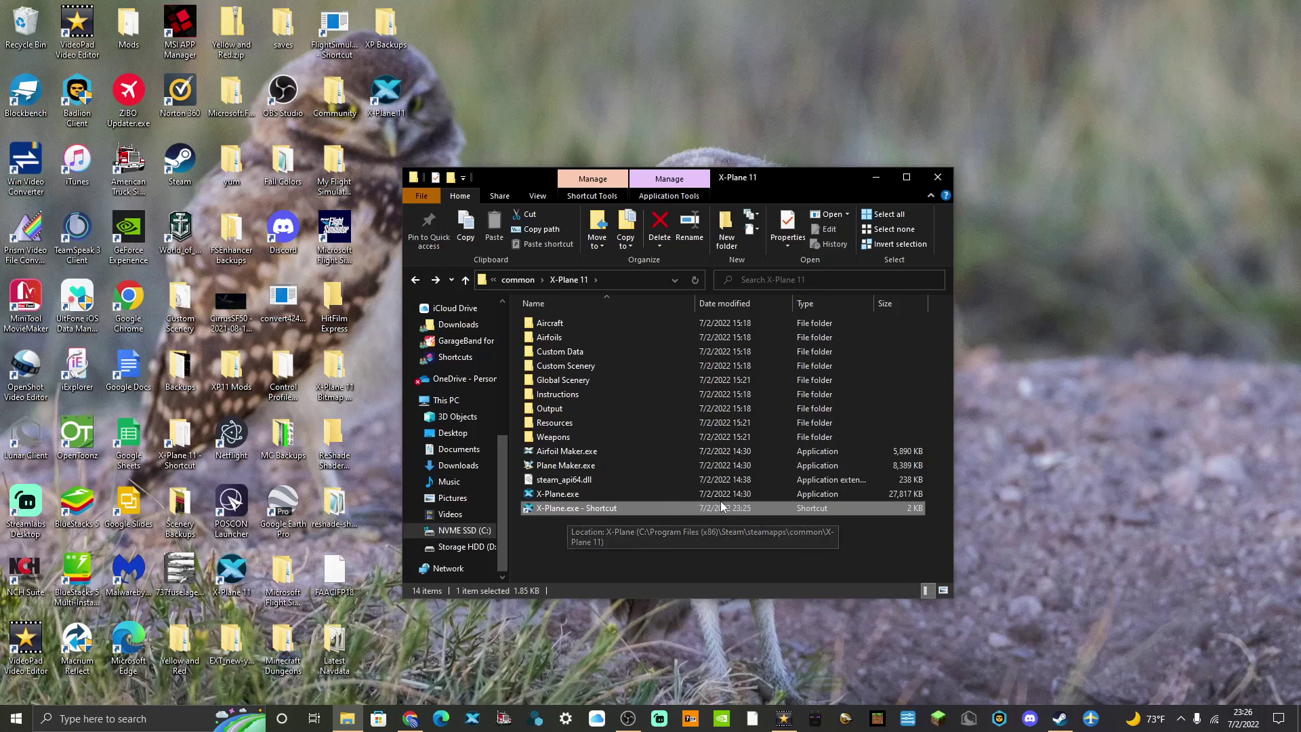
right_click(697, 508)
left_click(735, 462)
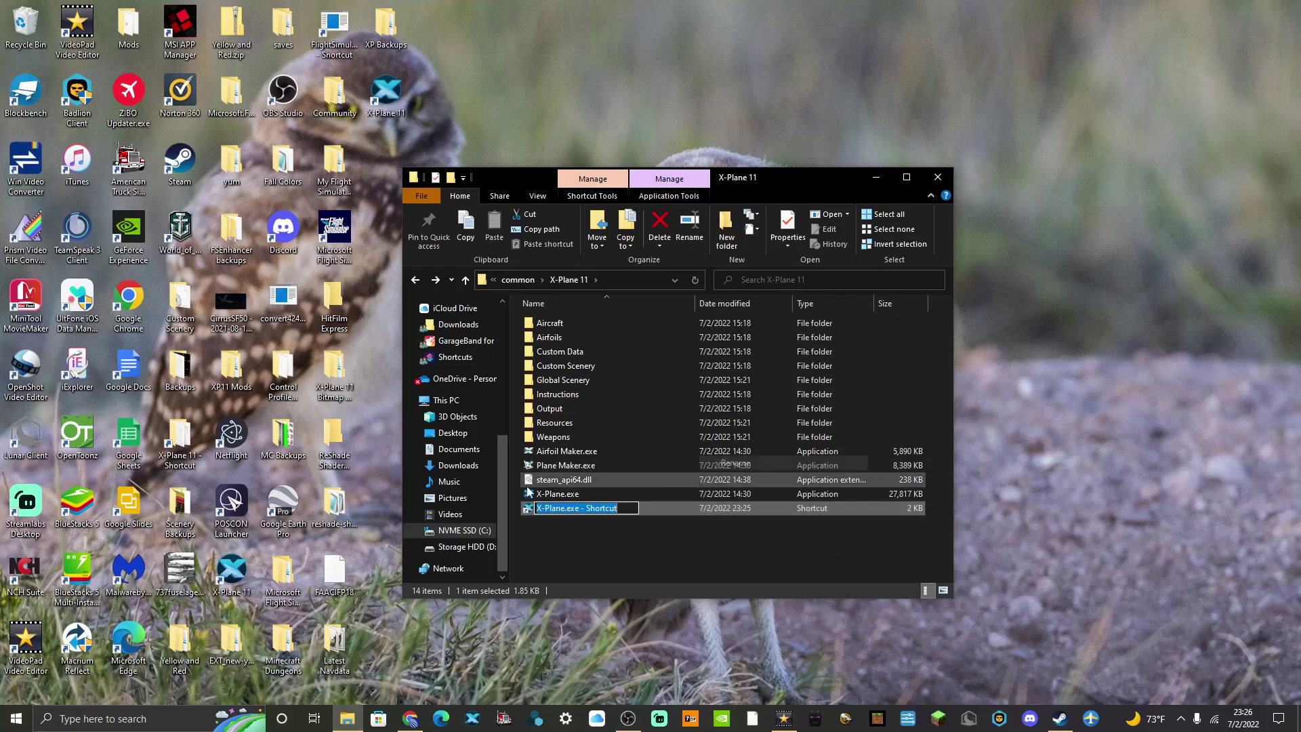
type("R")
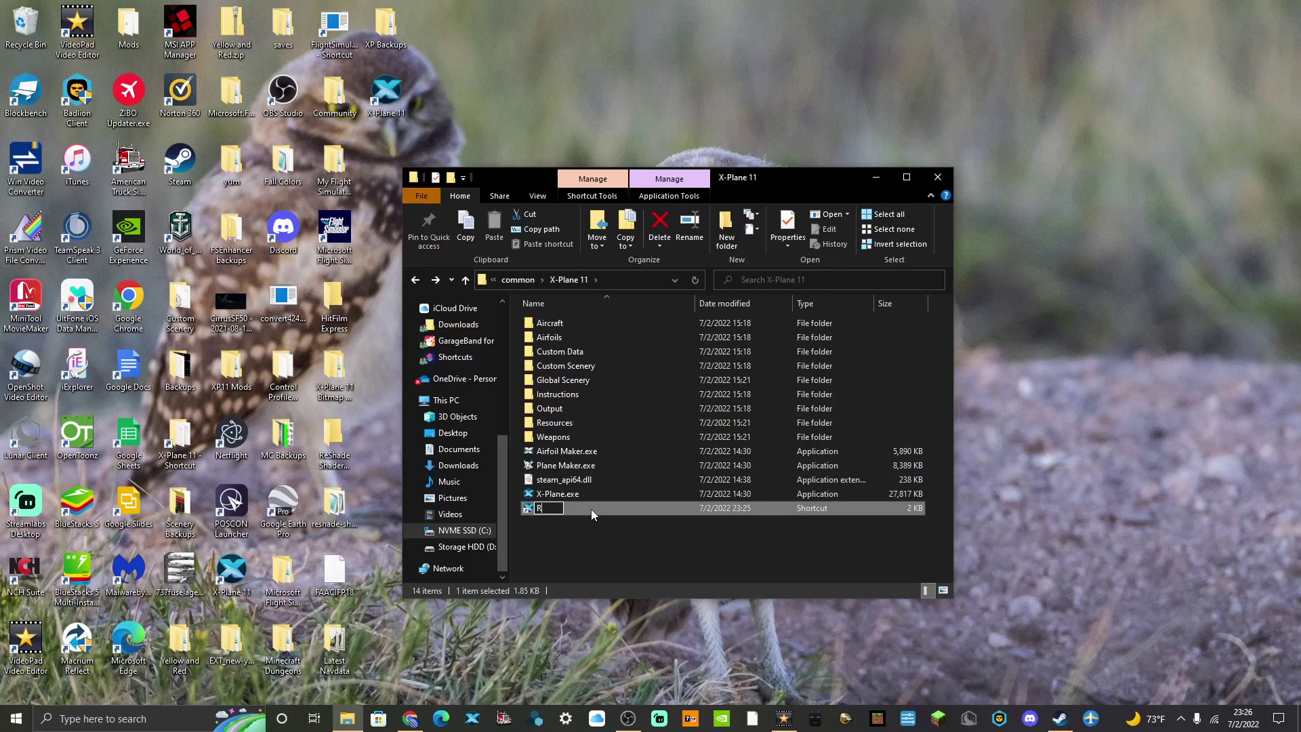
type("eshade for XP")
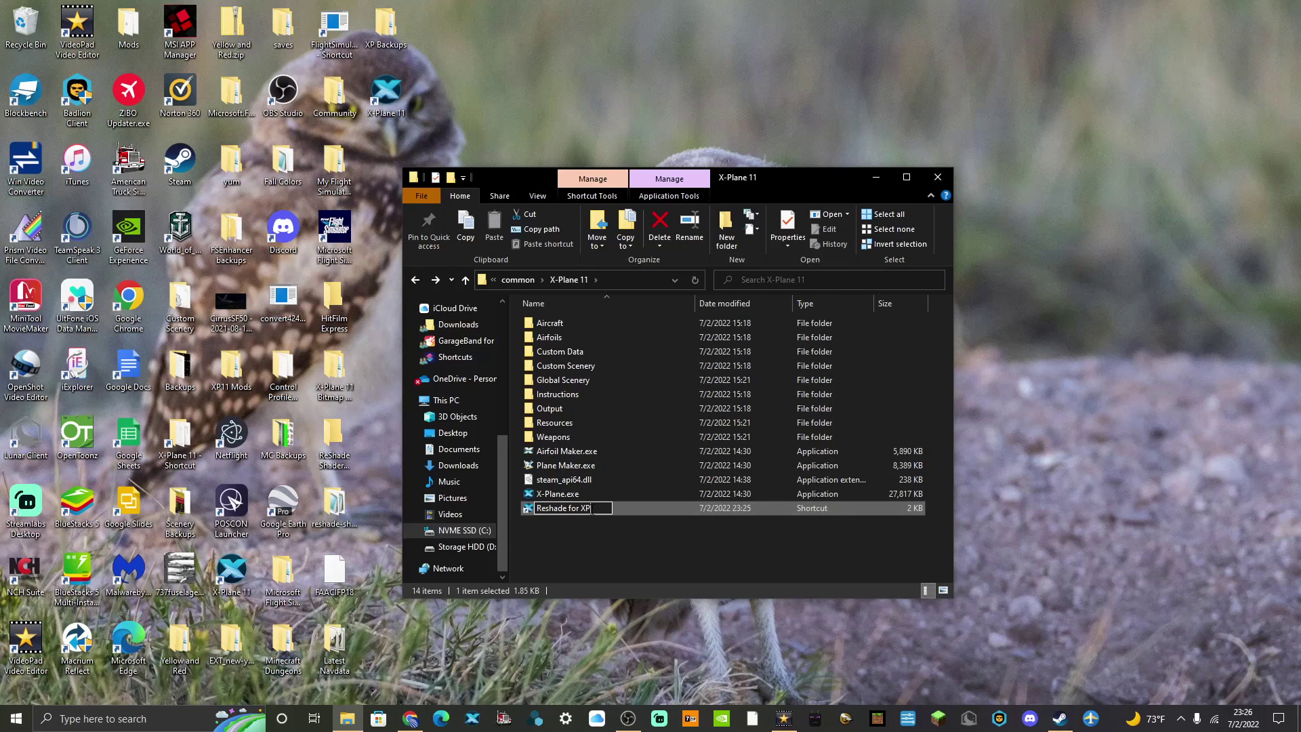
key("Return")
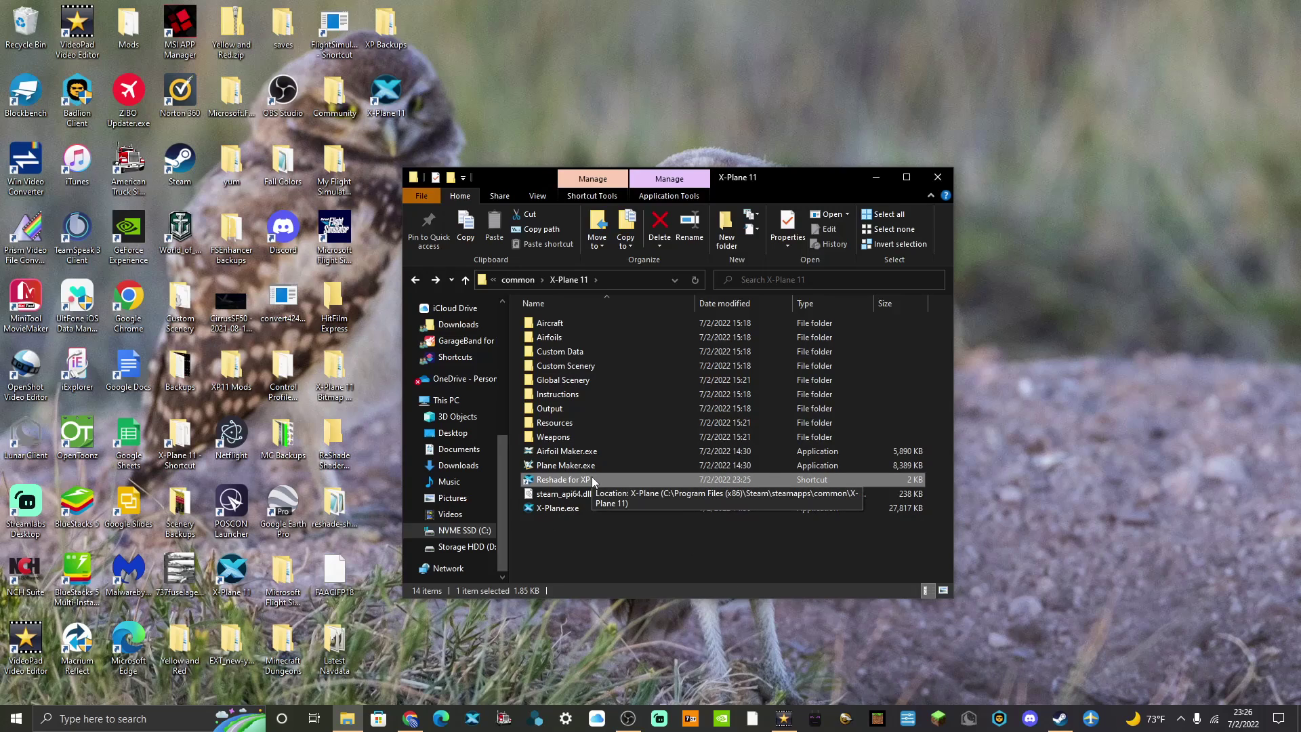
key("Delete")
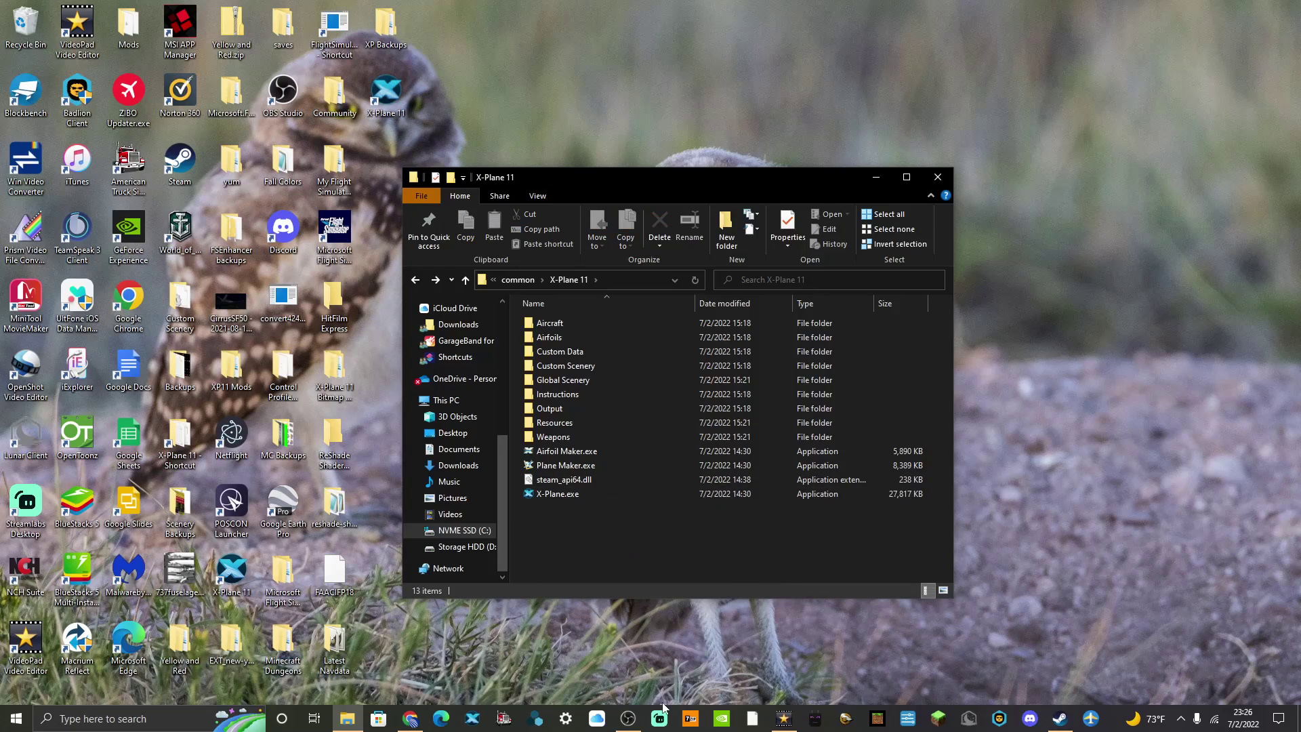
left_click(627, 720)
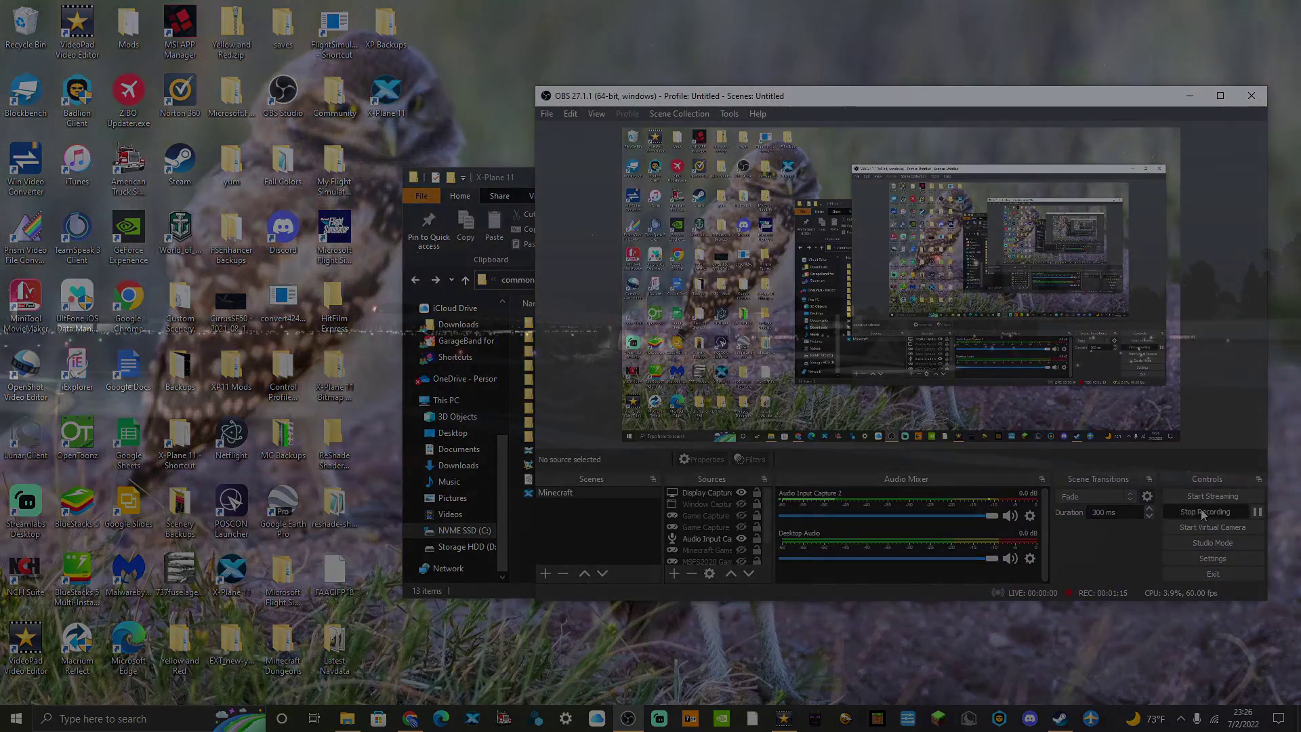